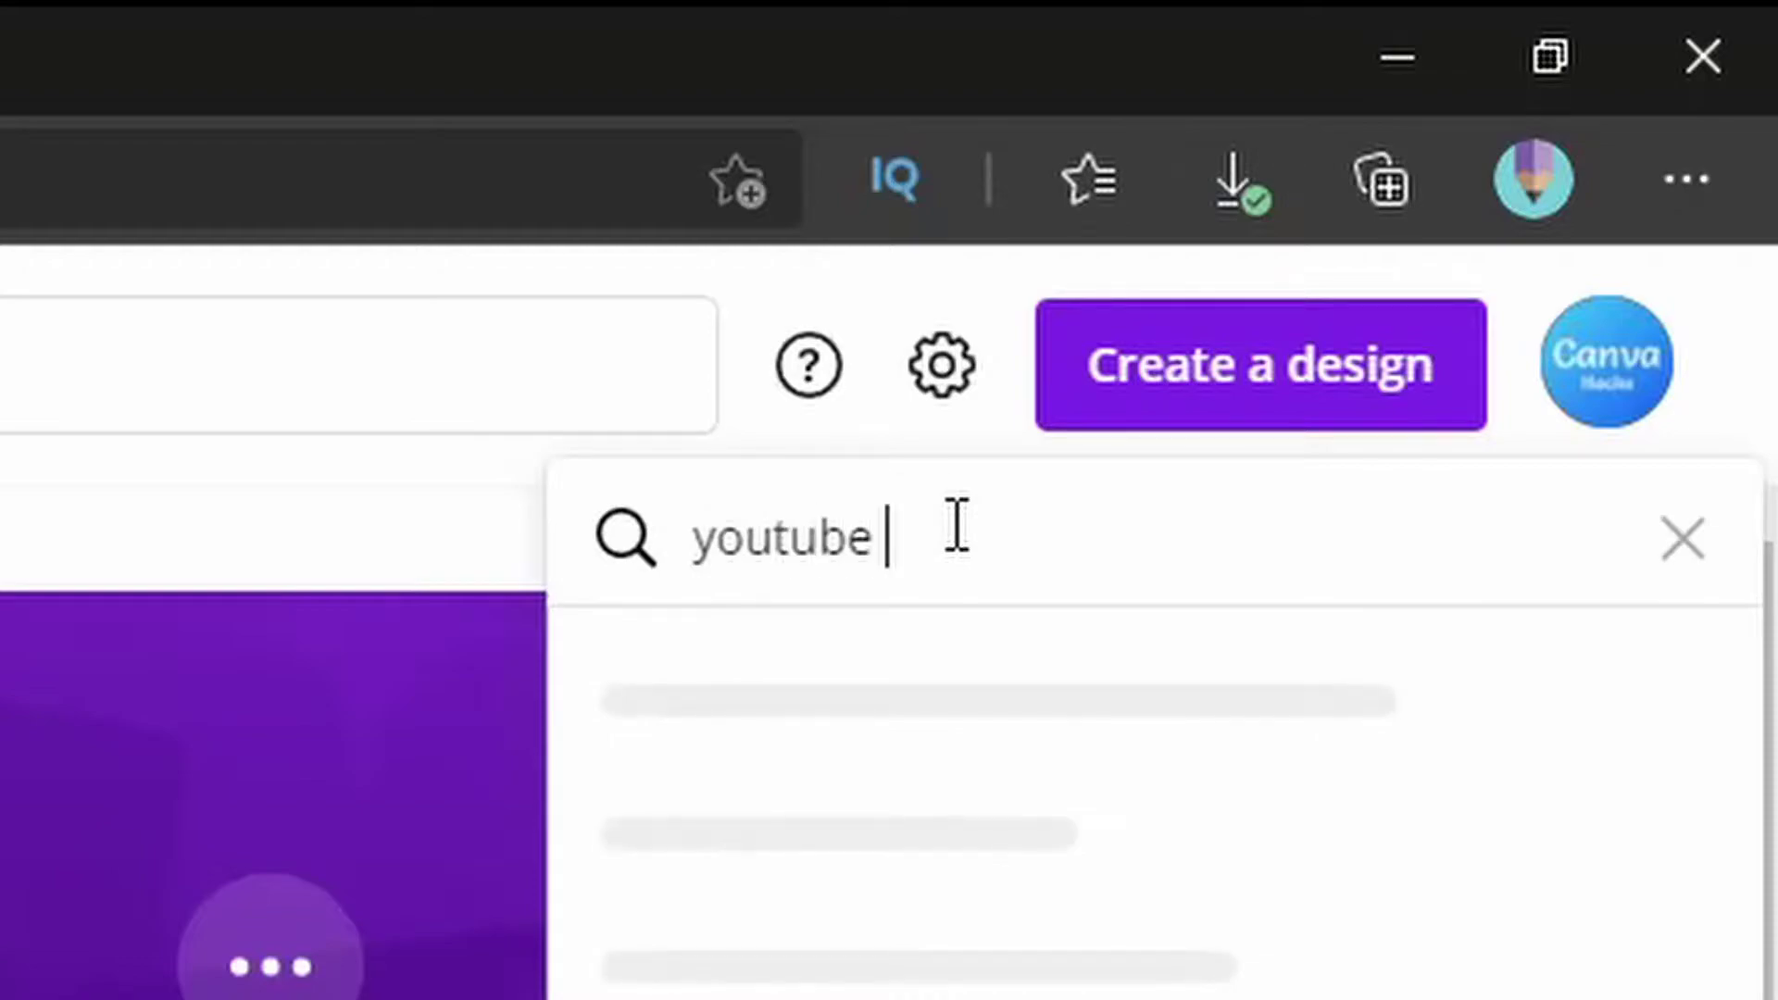
Step: Search the design types for "youtube" and create a blank YouTube Thumbnail design
key("BackSpace")
key("BackSpace")
key("BackSpace")
key("BackSpace")
key("BackSpace")
key("BackSpace")
key("BackSpace")
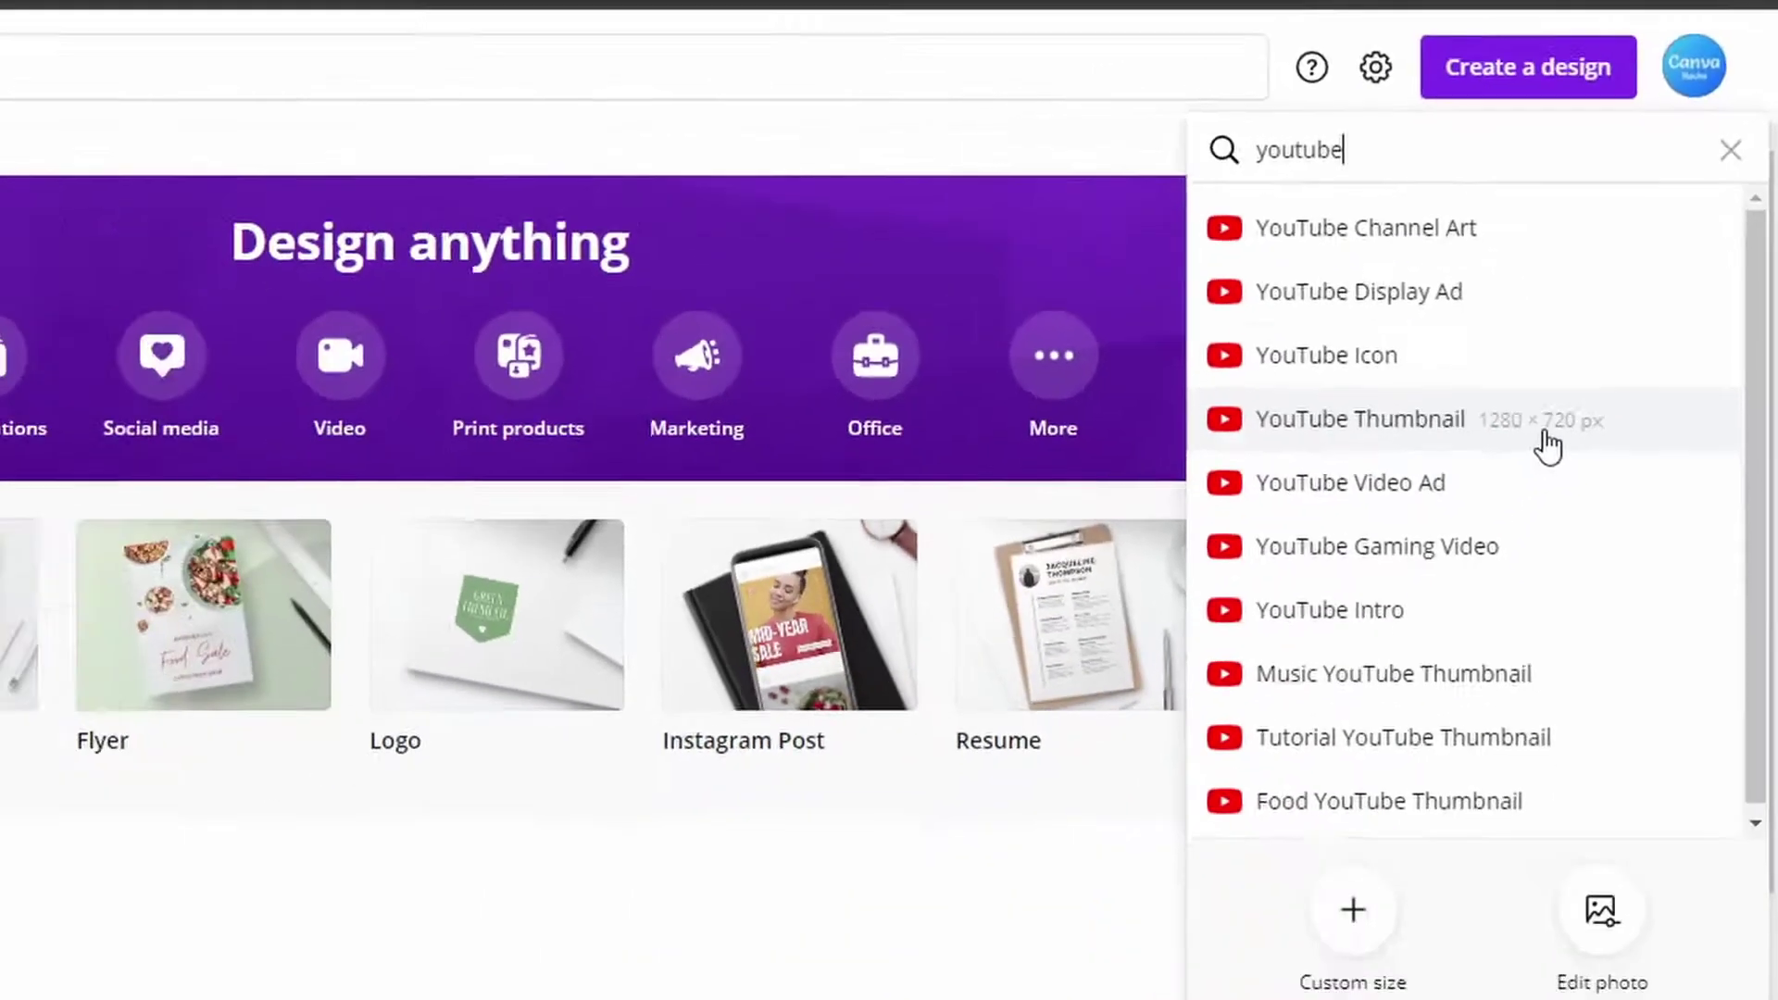
left_click(1347, 726)
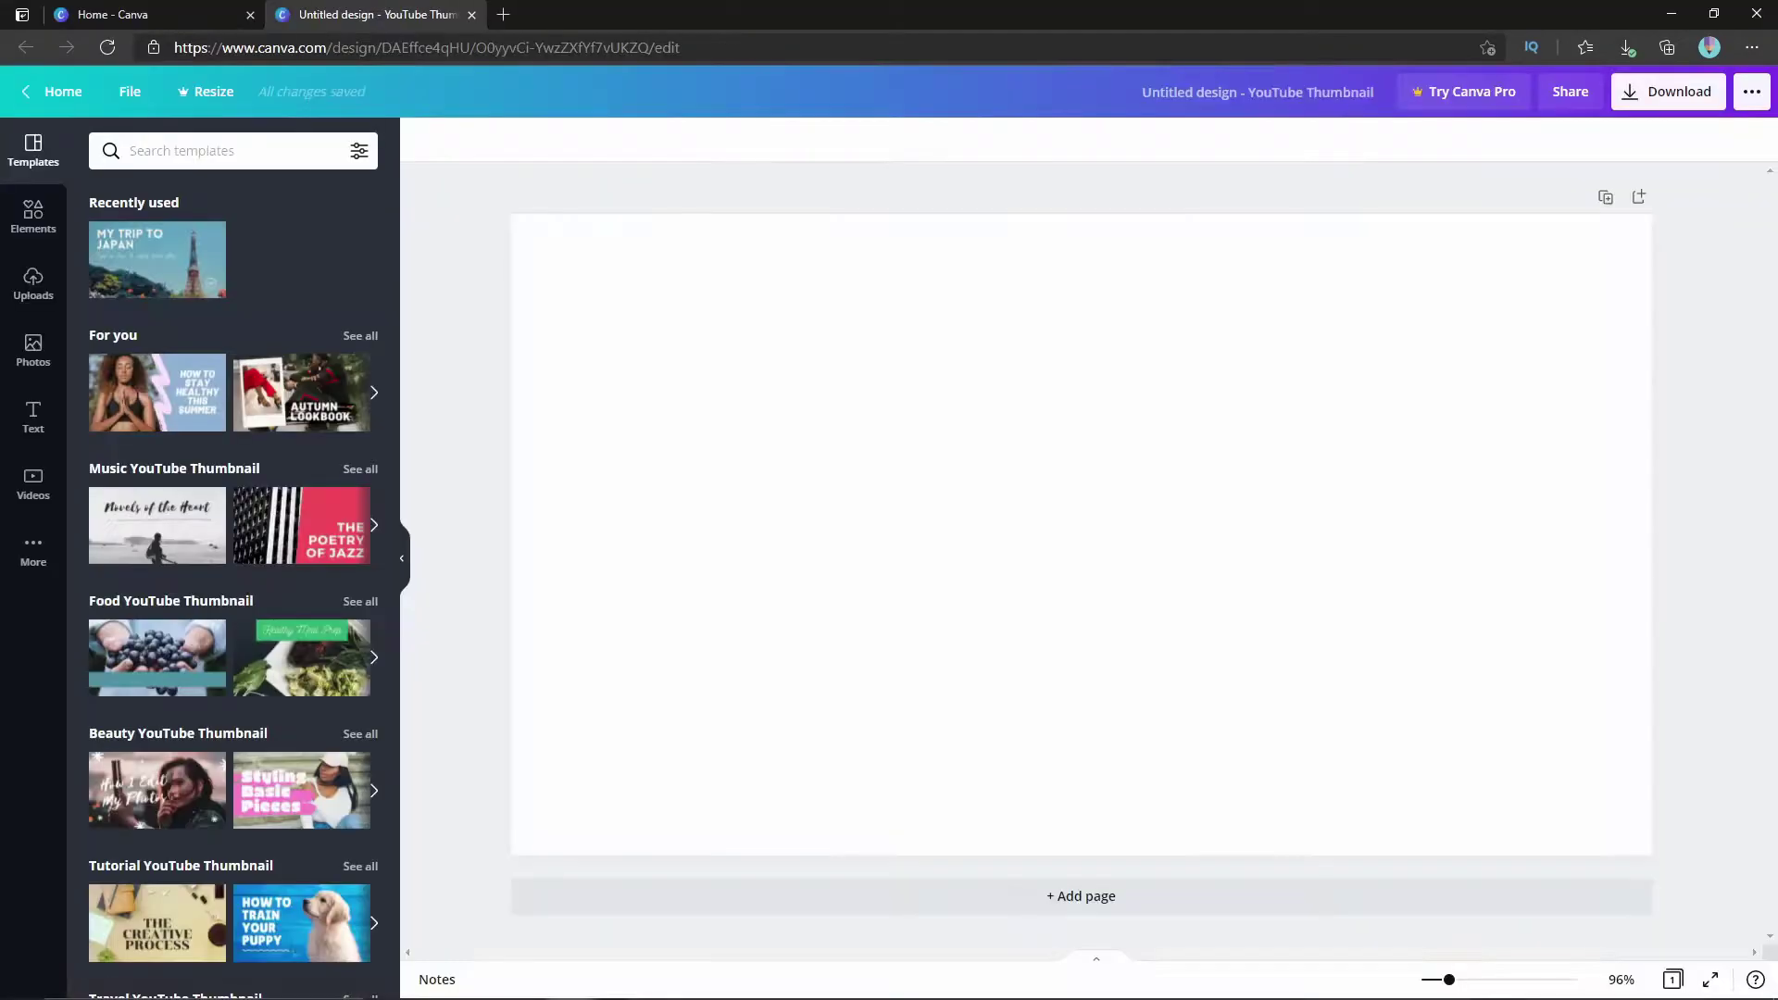
Step: Place the uploaded photo of fruit on a white surface on the page and set it as the background
scroll(195, 445, "down", 7)
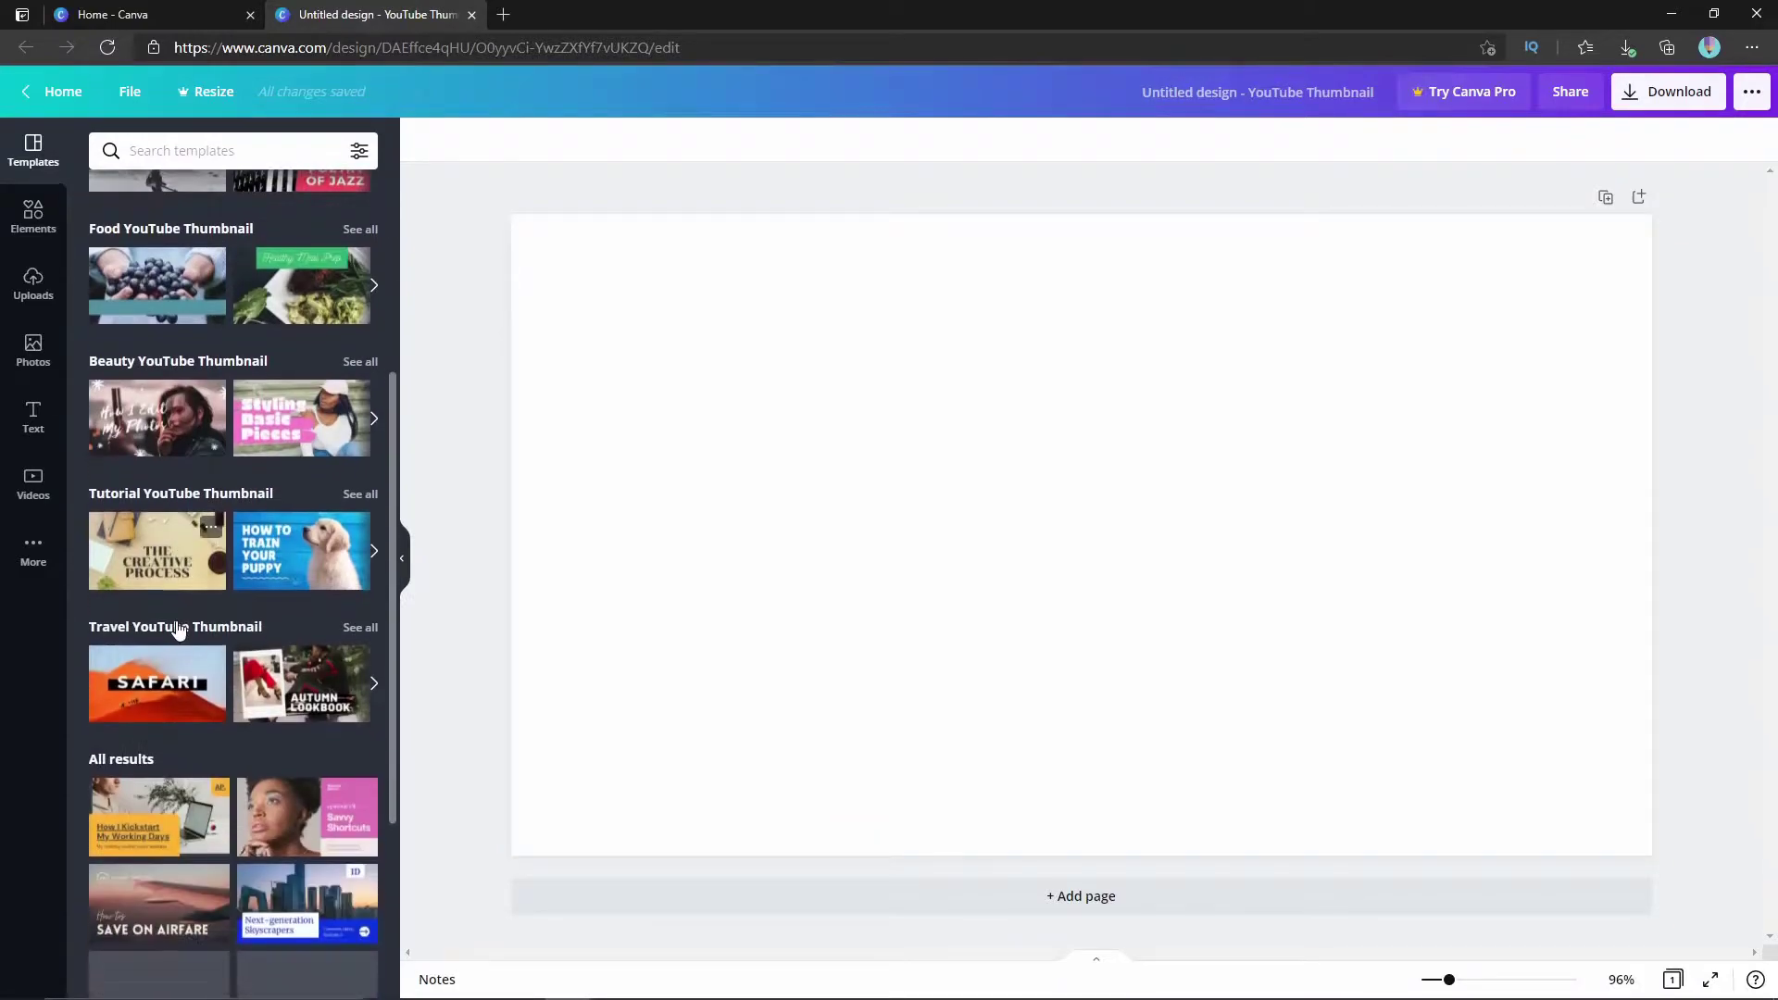
scroll(186, 718, "down", 3)
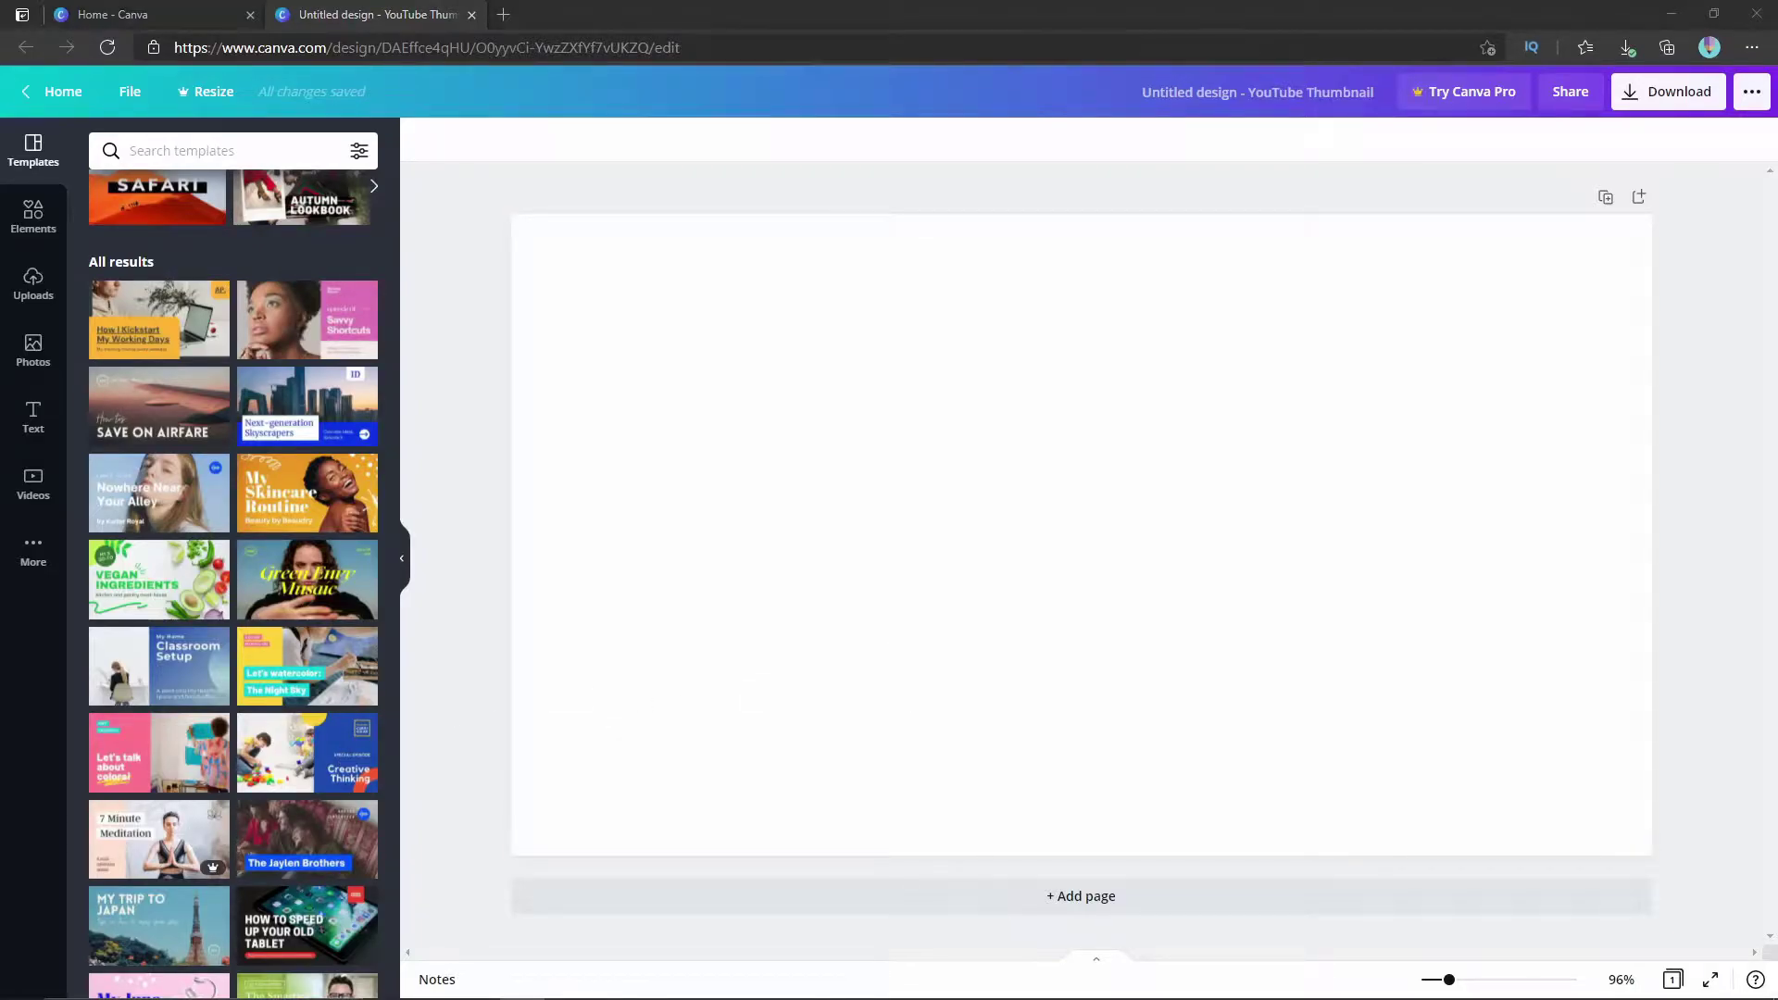
left_click_drag(1777, 593, 896, 598)
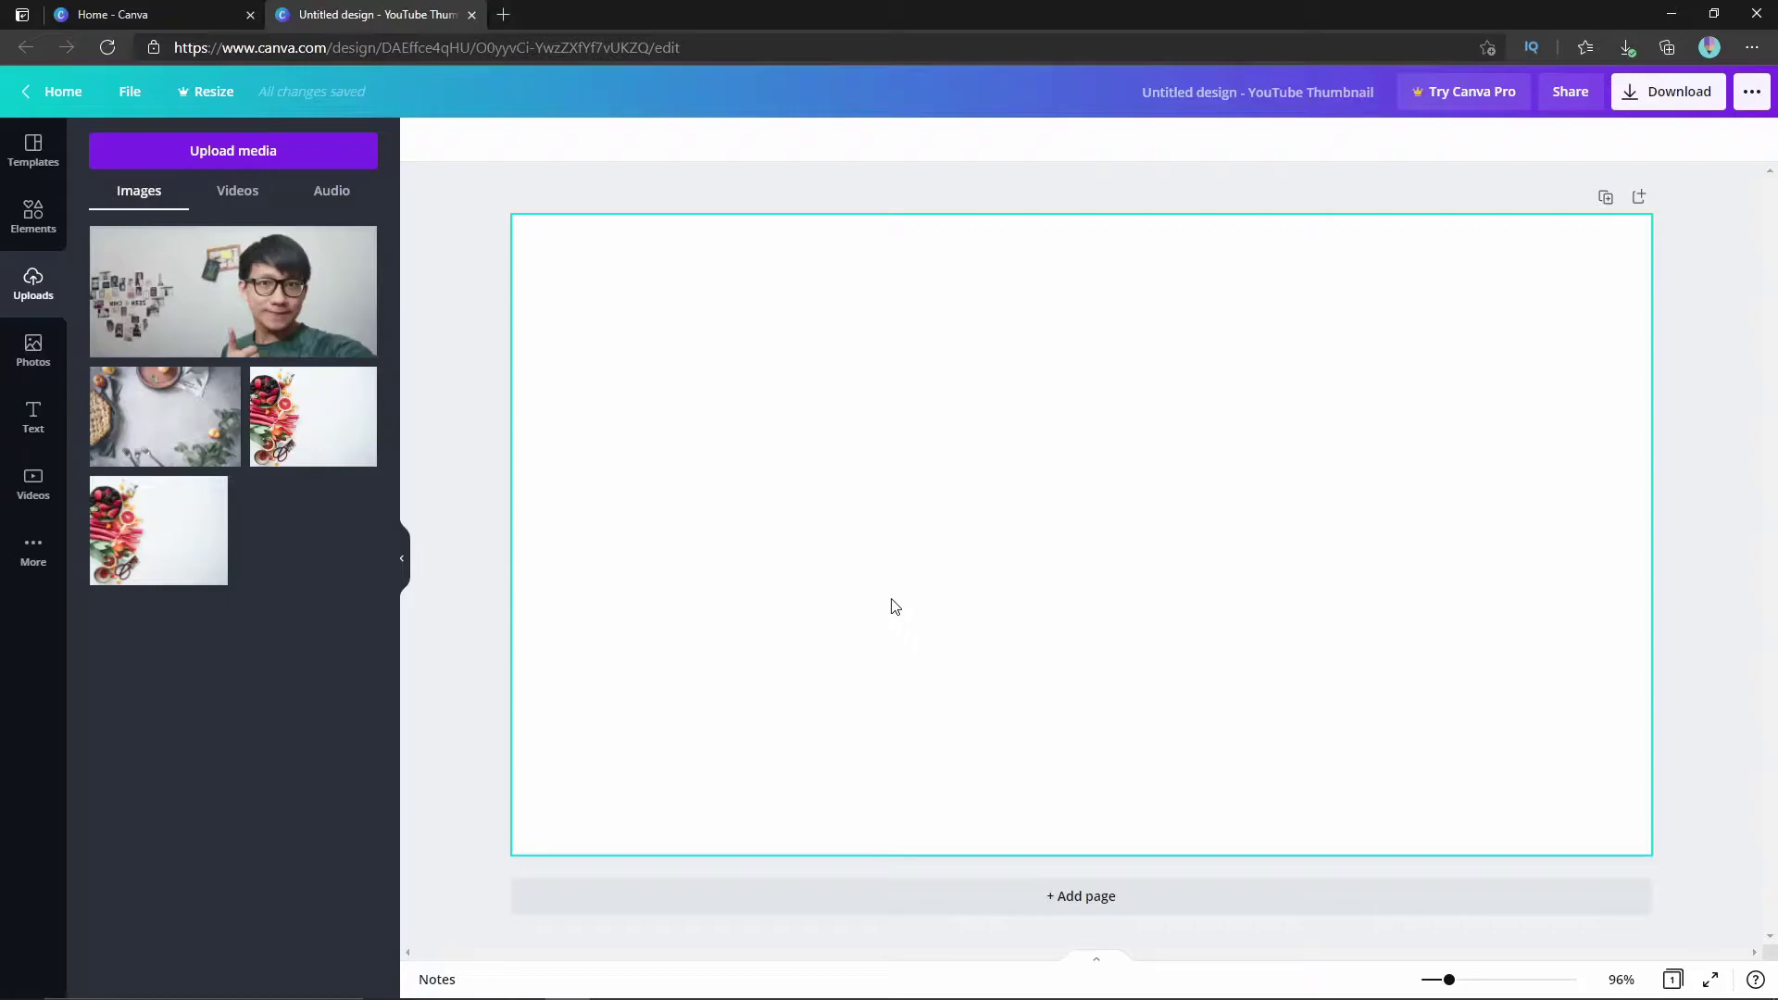
right_click(991, 569)
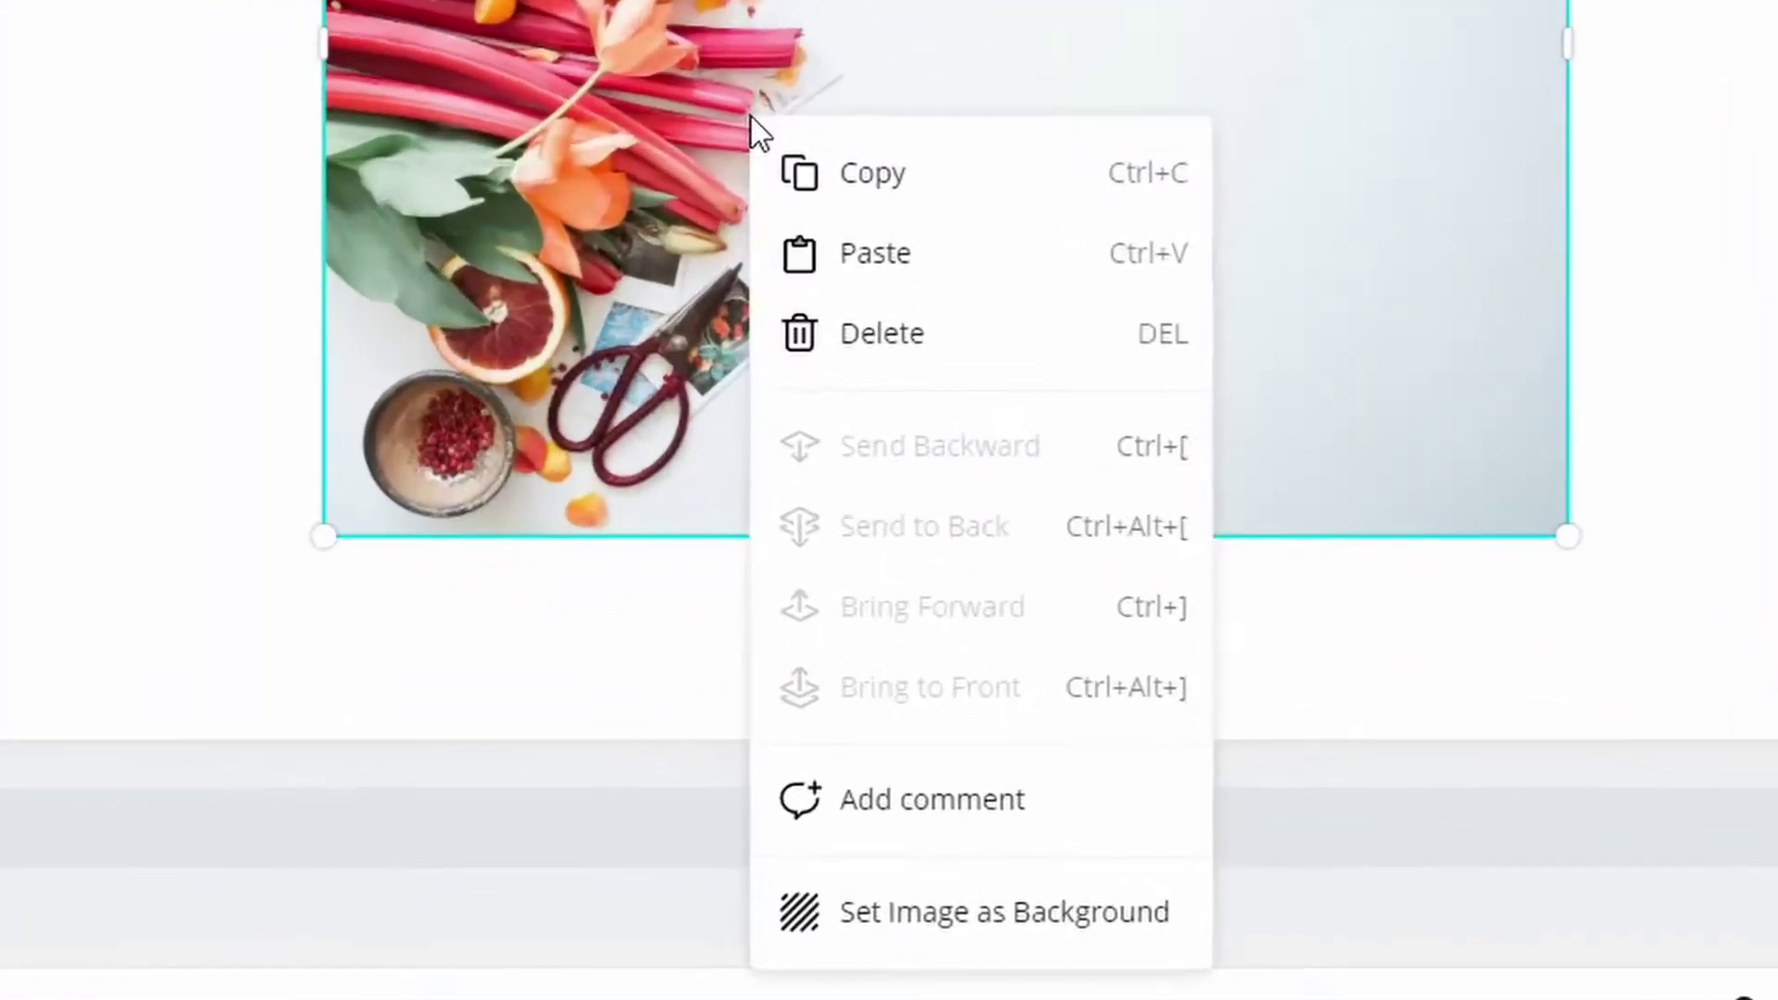
left_click(880, 922)
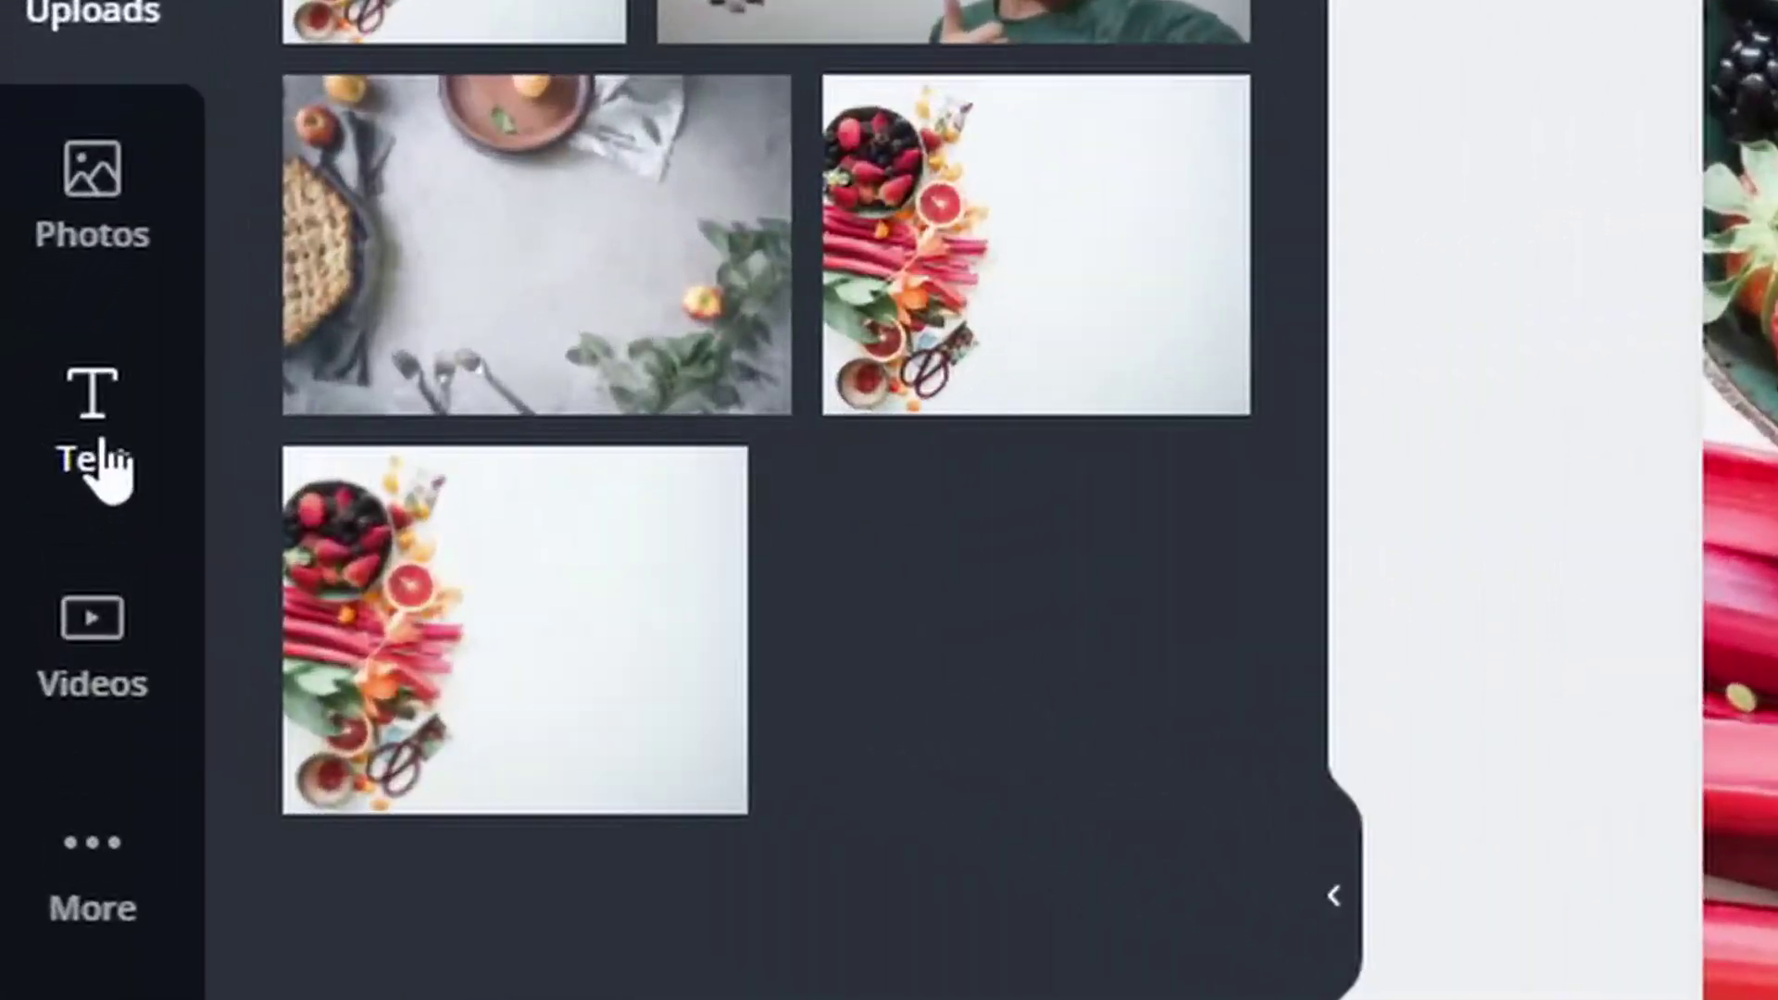
Step: Browse the ready-made font combinations and undo the Graphic Design one added to the page
left_click(92, 472)
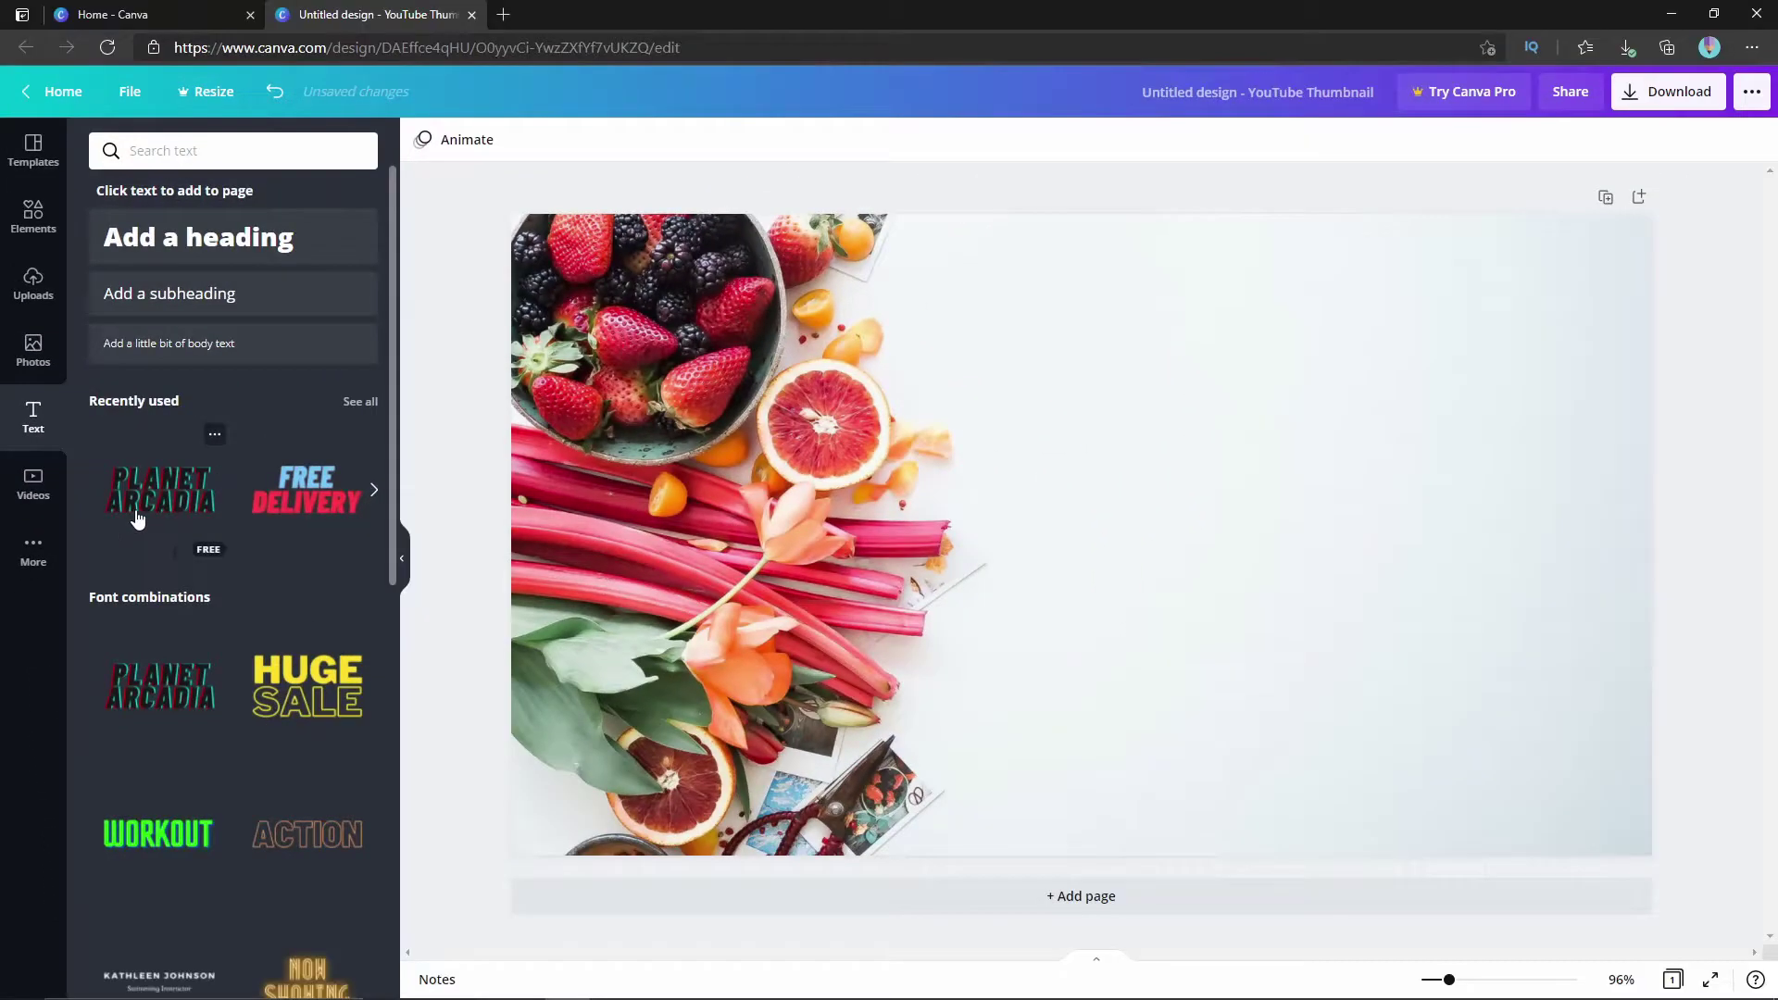
scroll(235, 538, "down", 10)
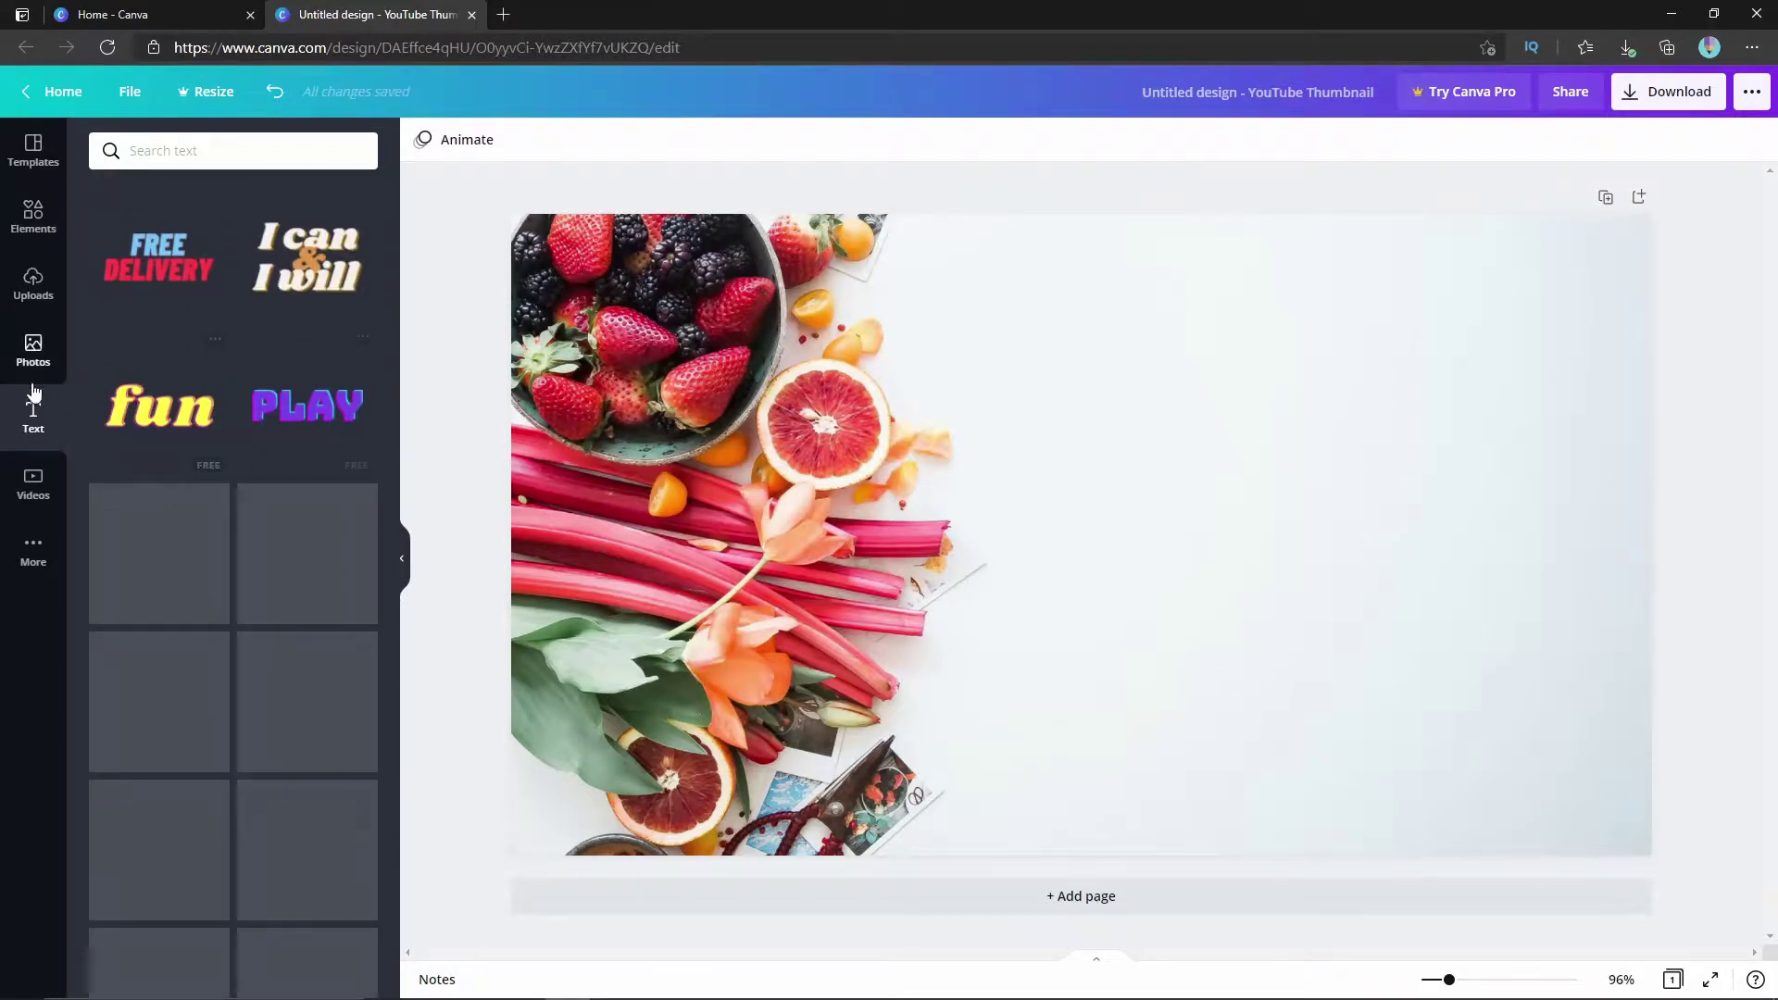
scroll(278, 519, "down", 3)
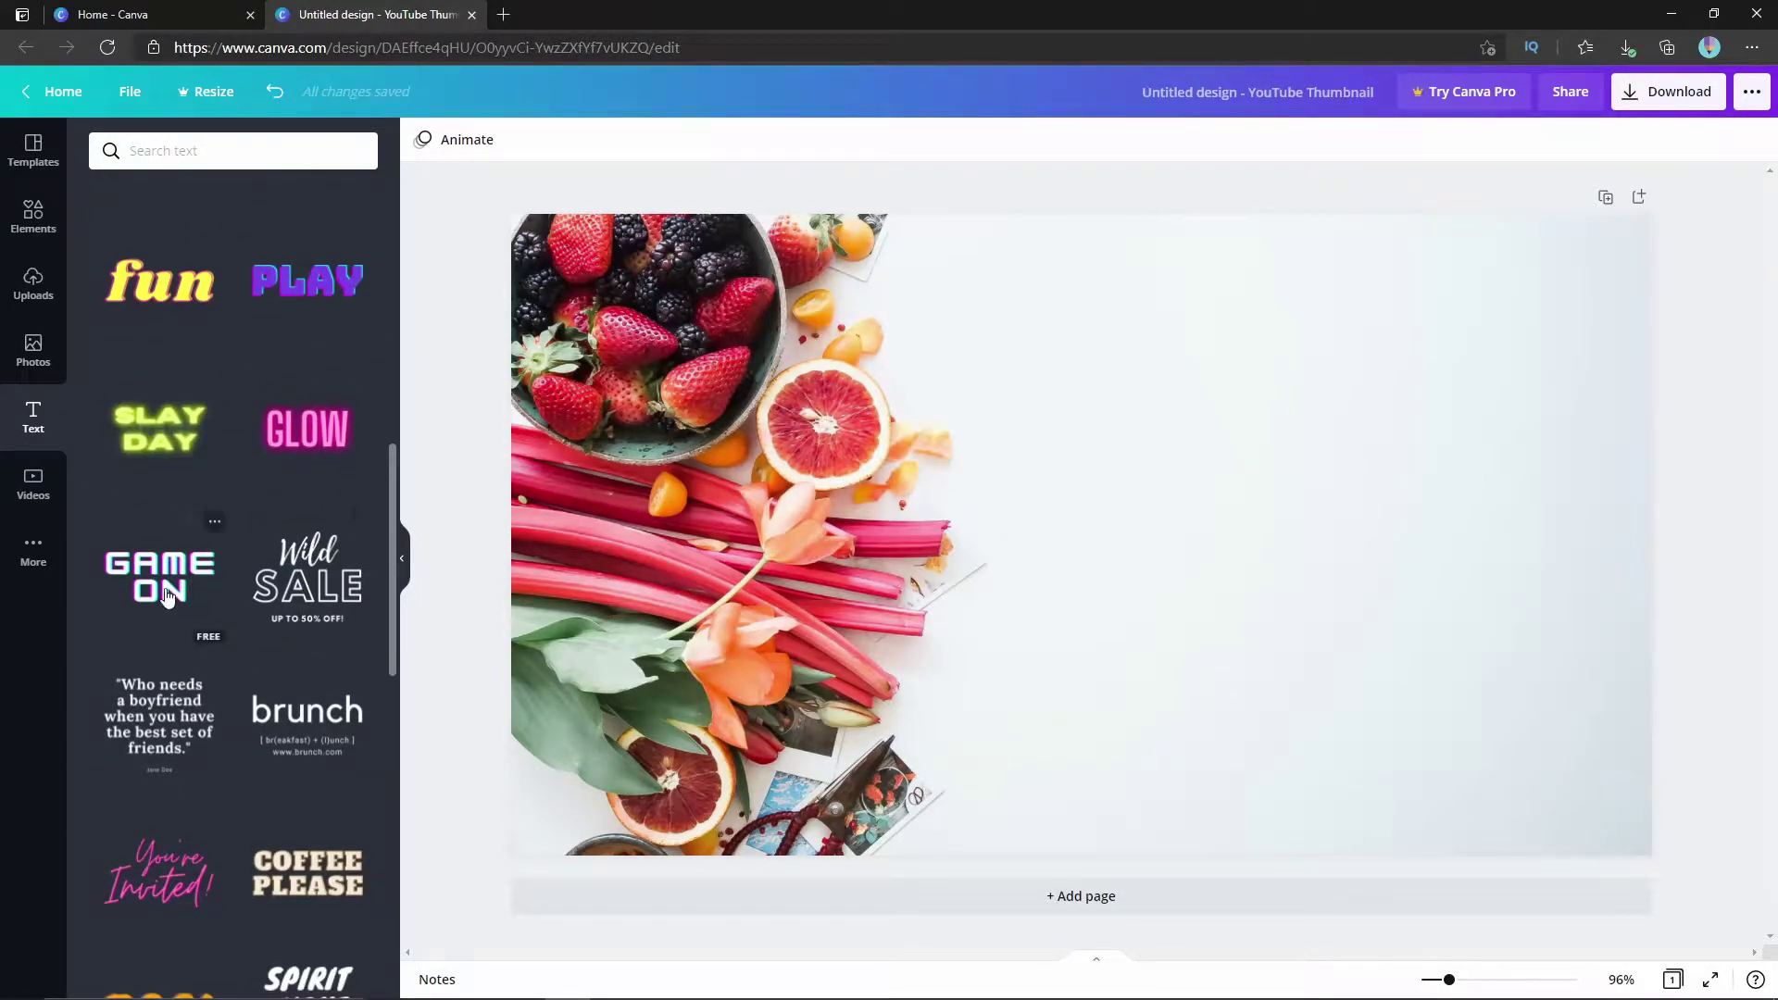
scroll(269, 713, "down", 5)
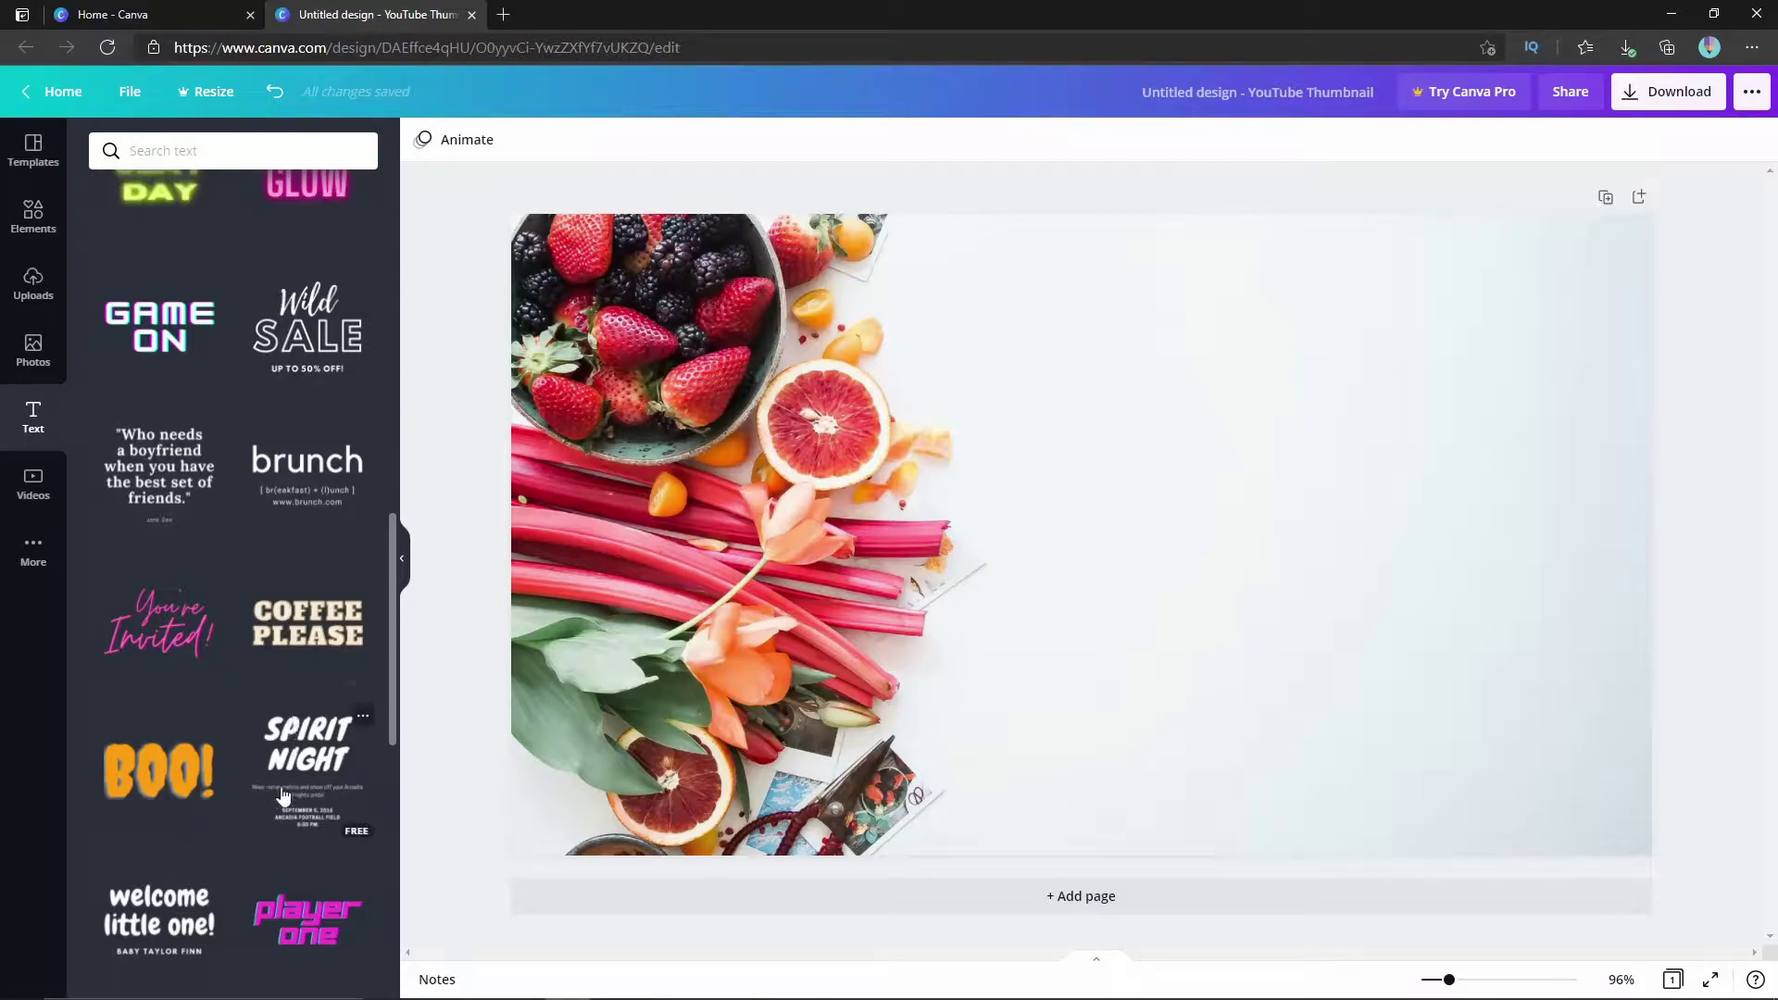
scroll(273, 760, "down", 5)
key("ctrl+z")
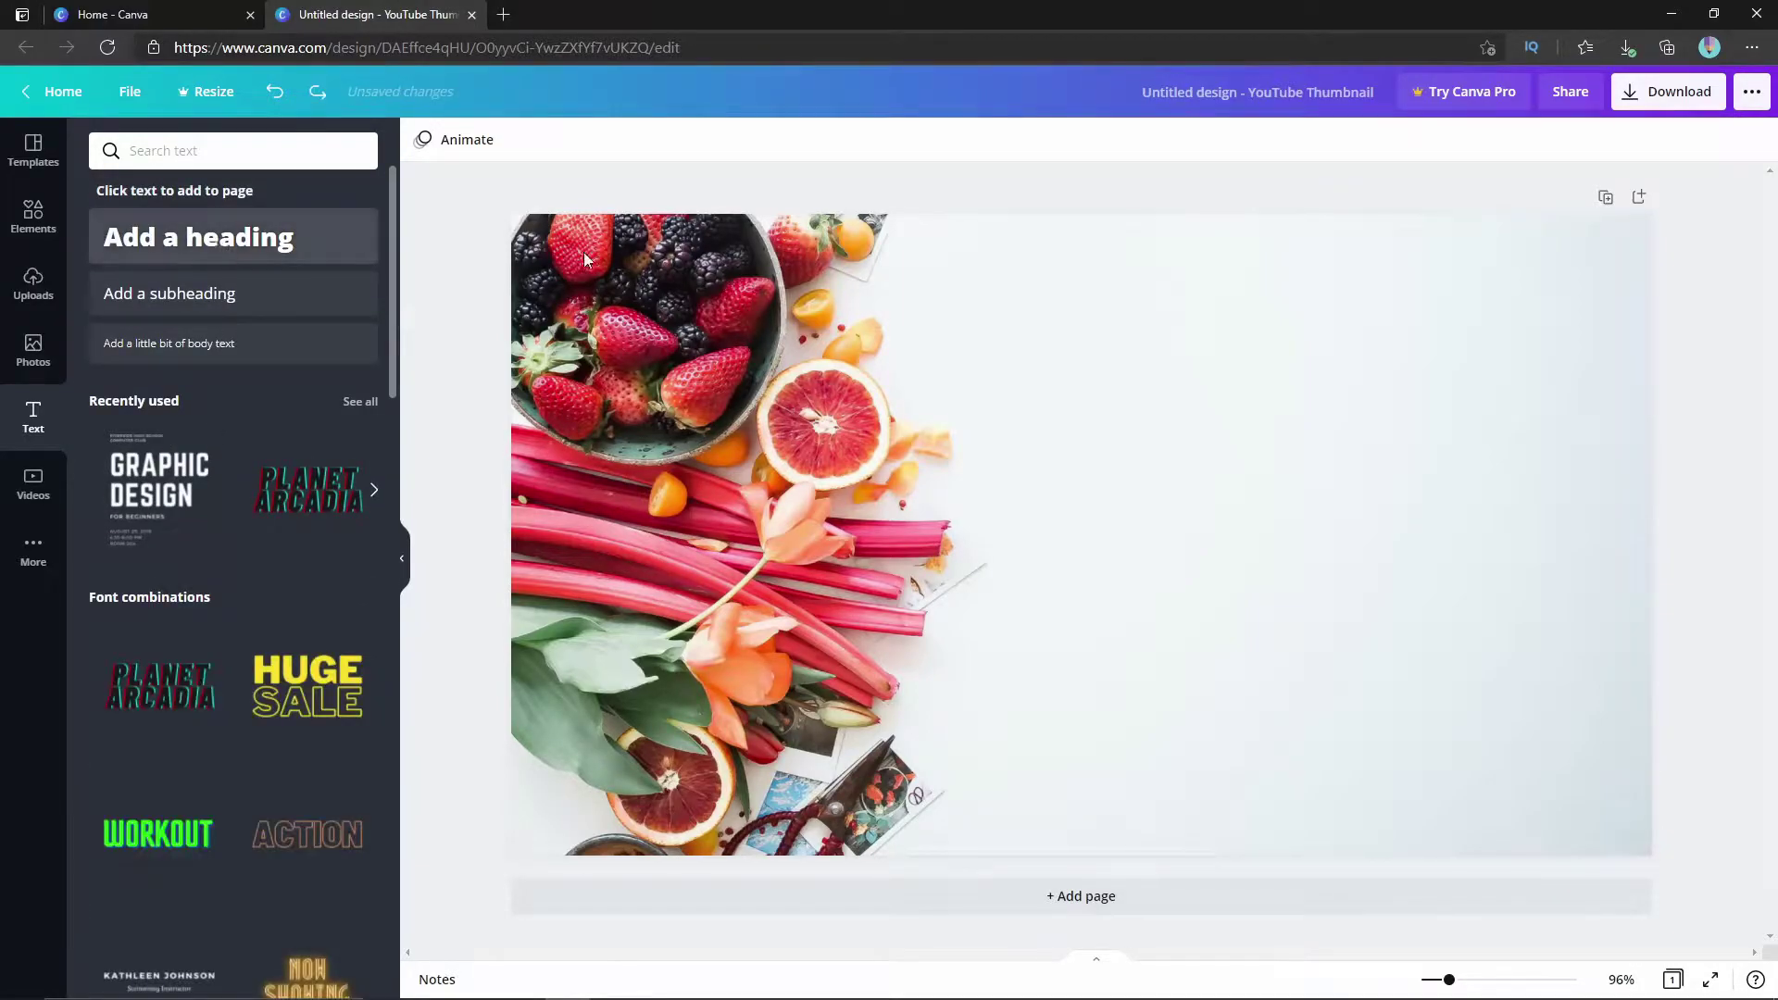
Step: Add a heading over the white area of the photo reading "Top 10 recipe with Strawberries"
left_click(219, 248)
left_click_drag(1189, 495, 1330, 361)
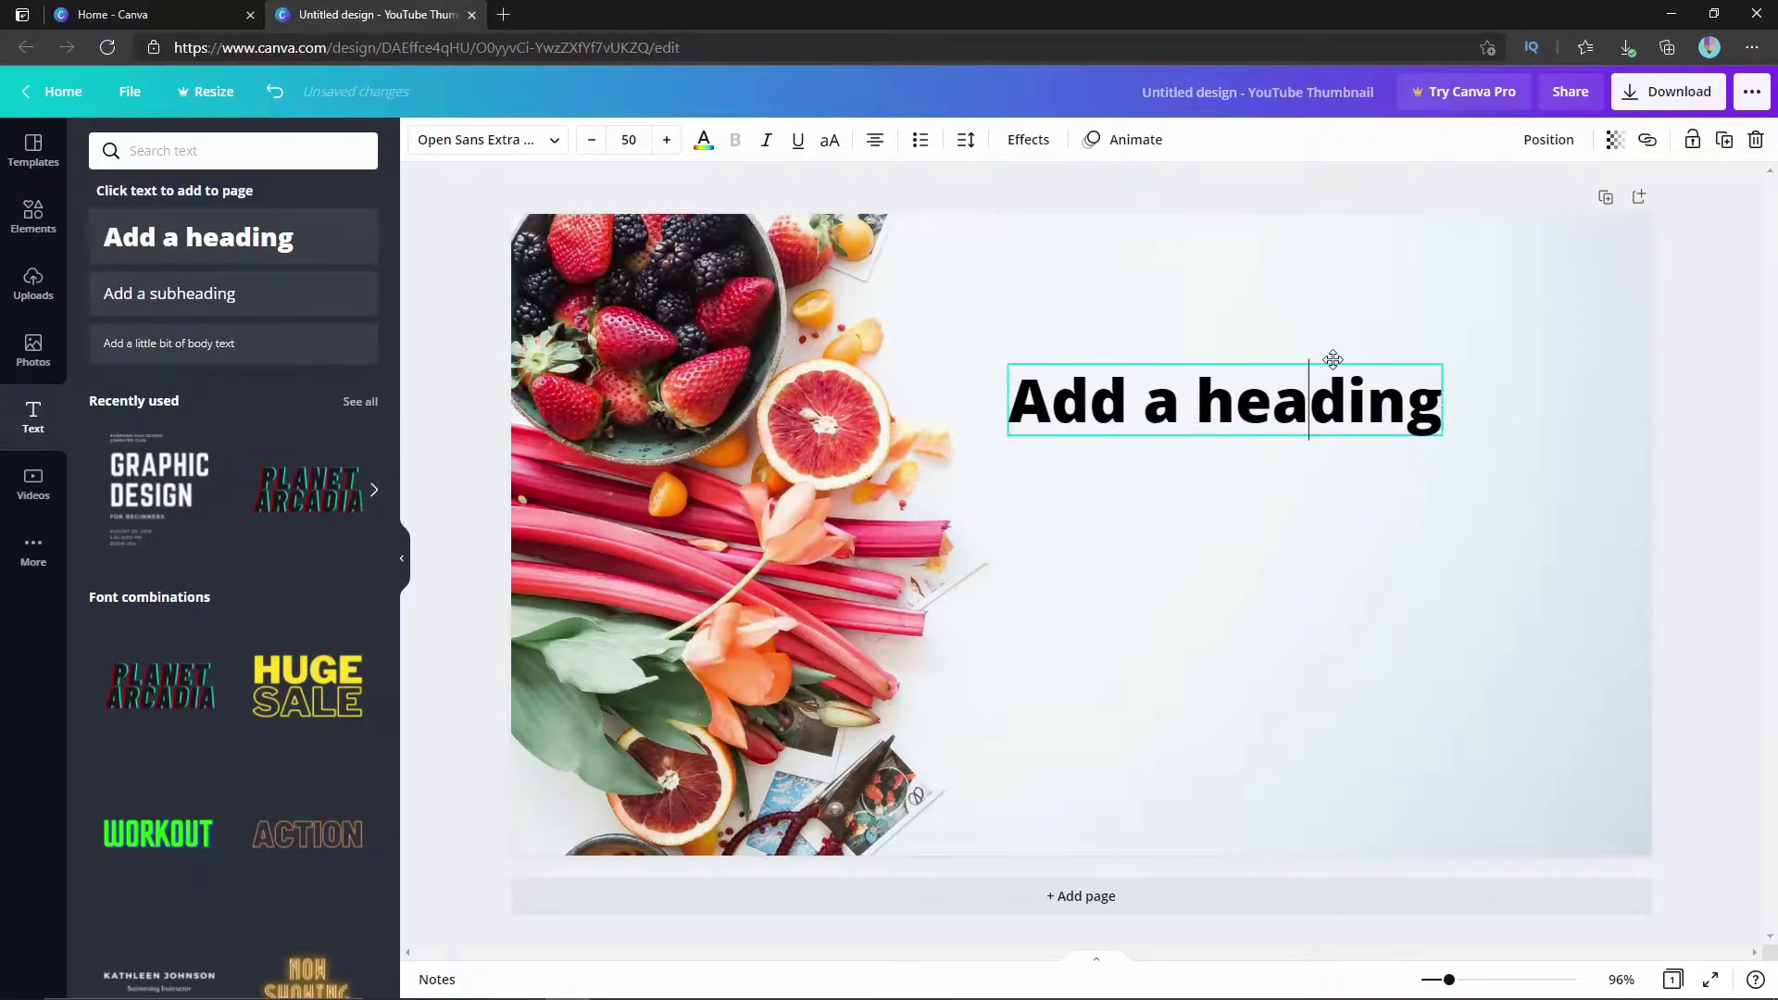
key("ctrl+a")
type("Top 10")
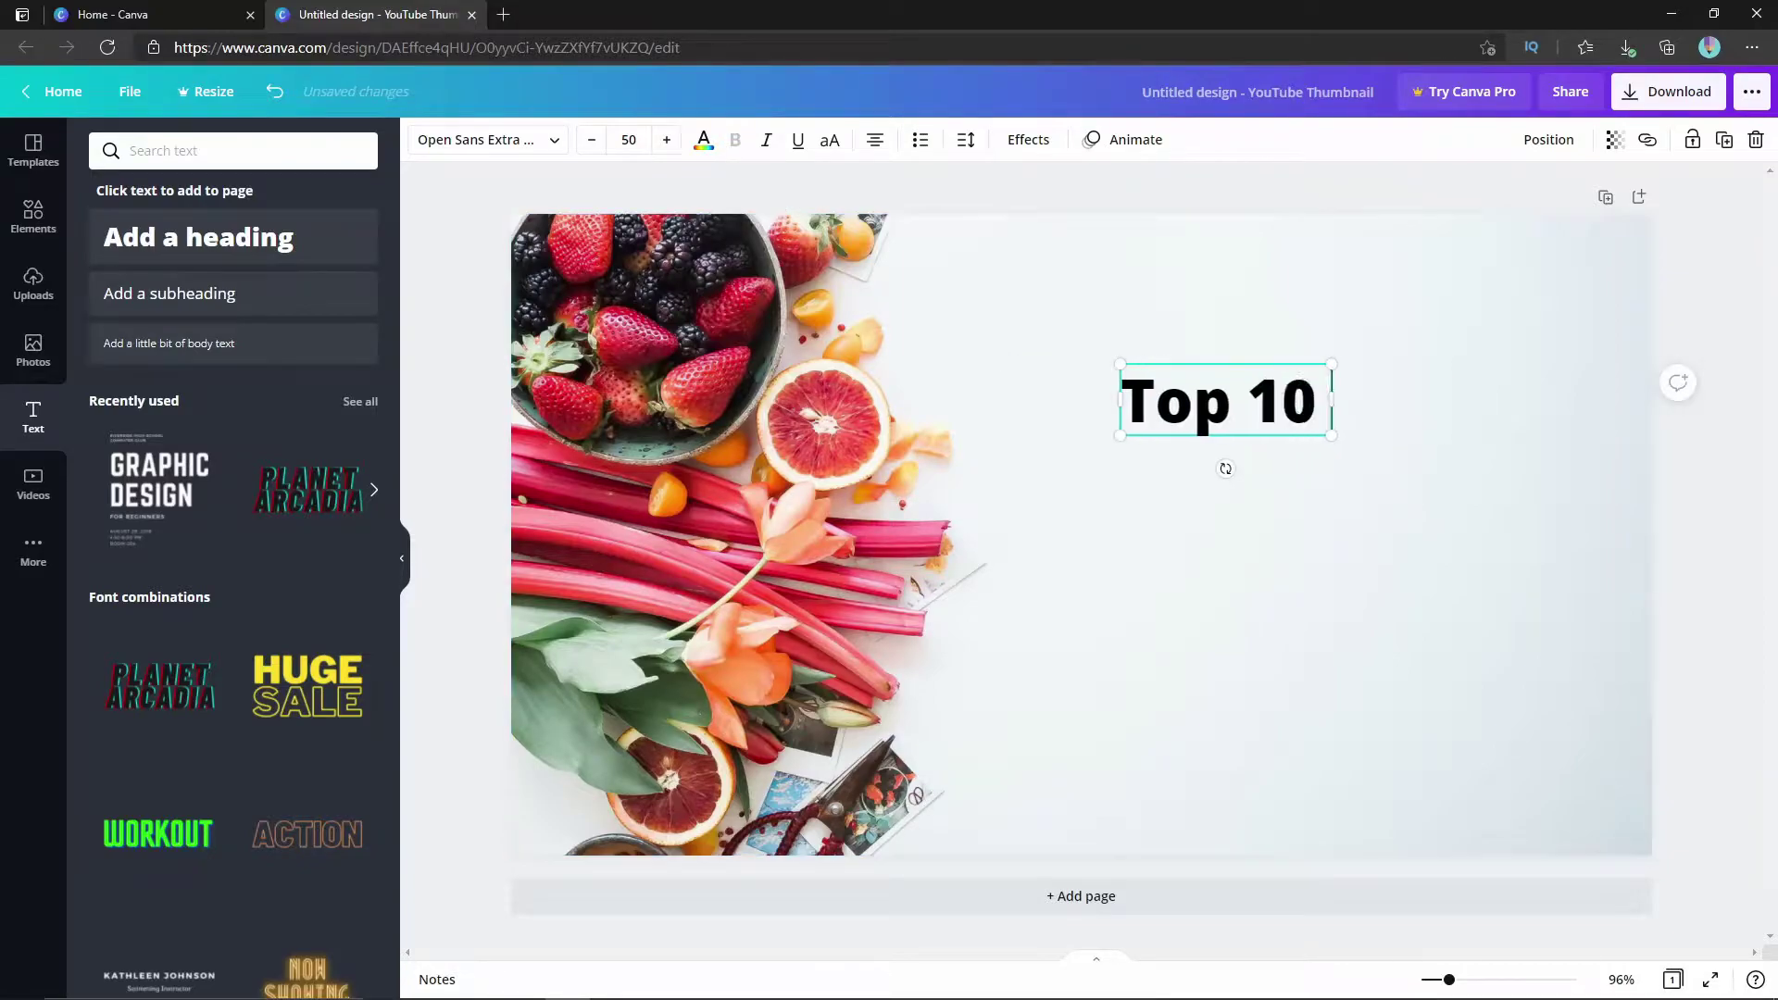
type(" recipe with")
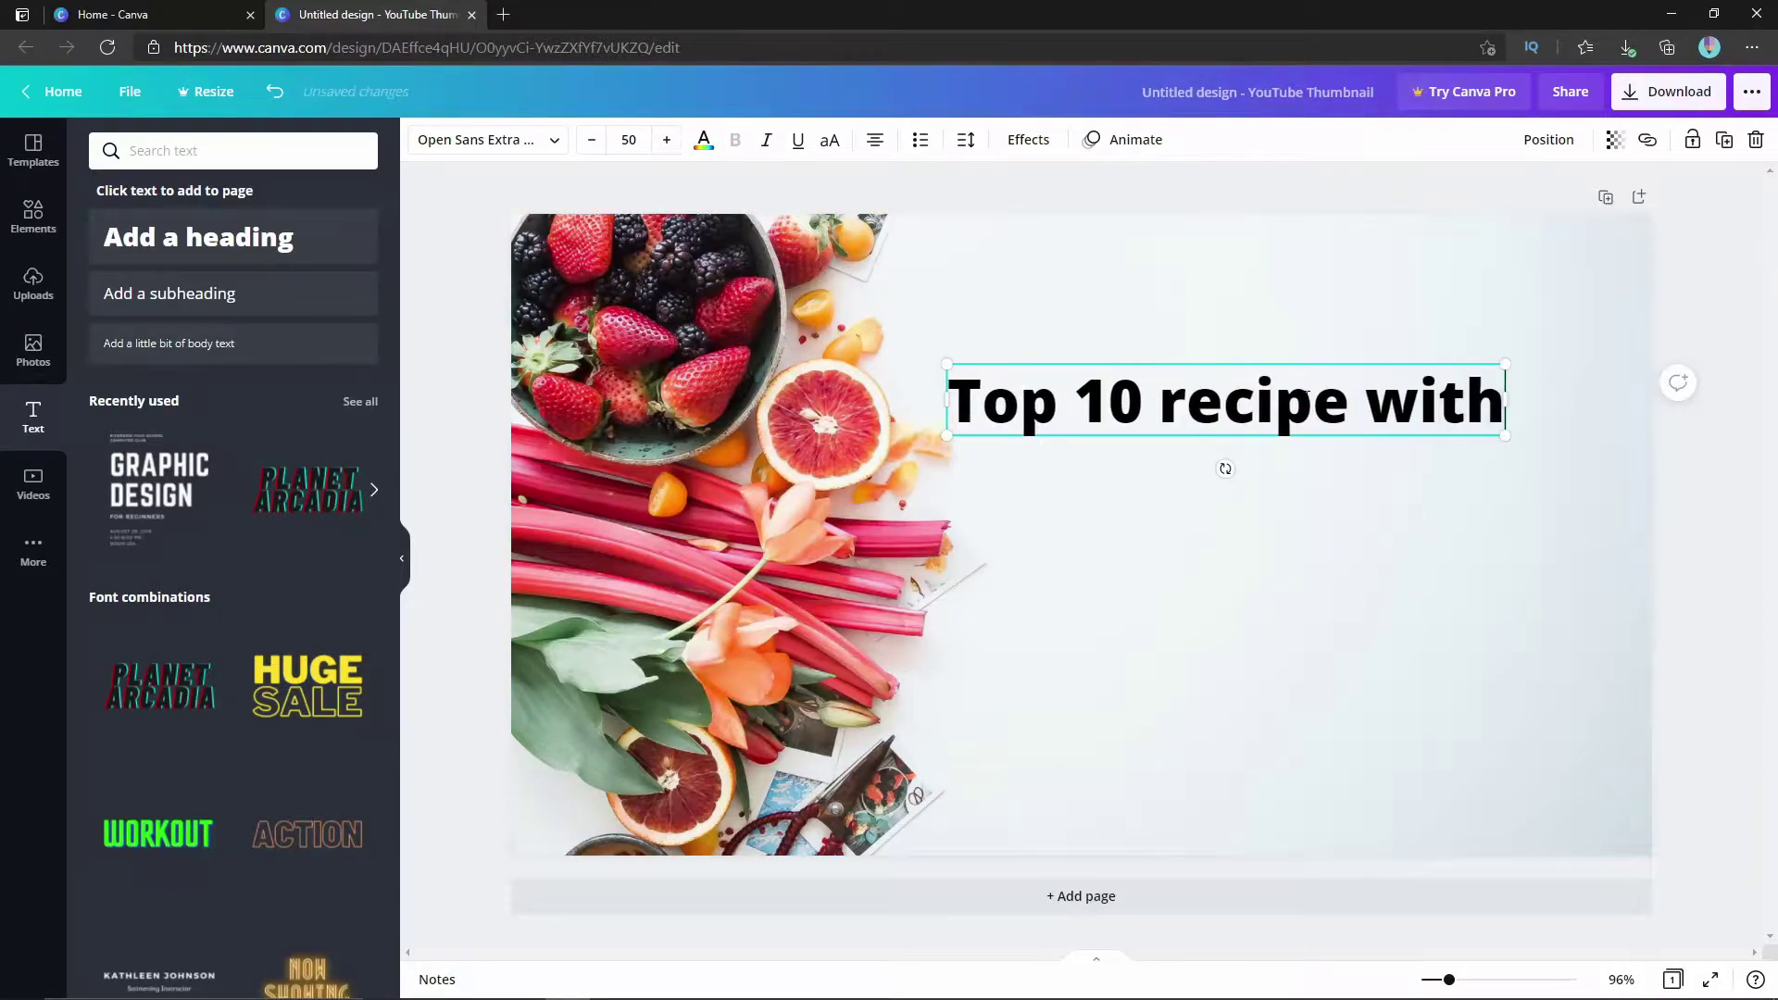
type(" Stra")
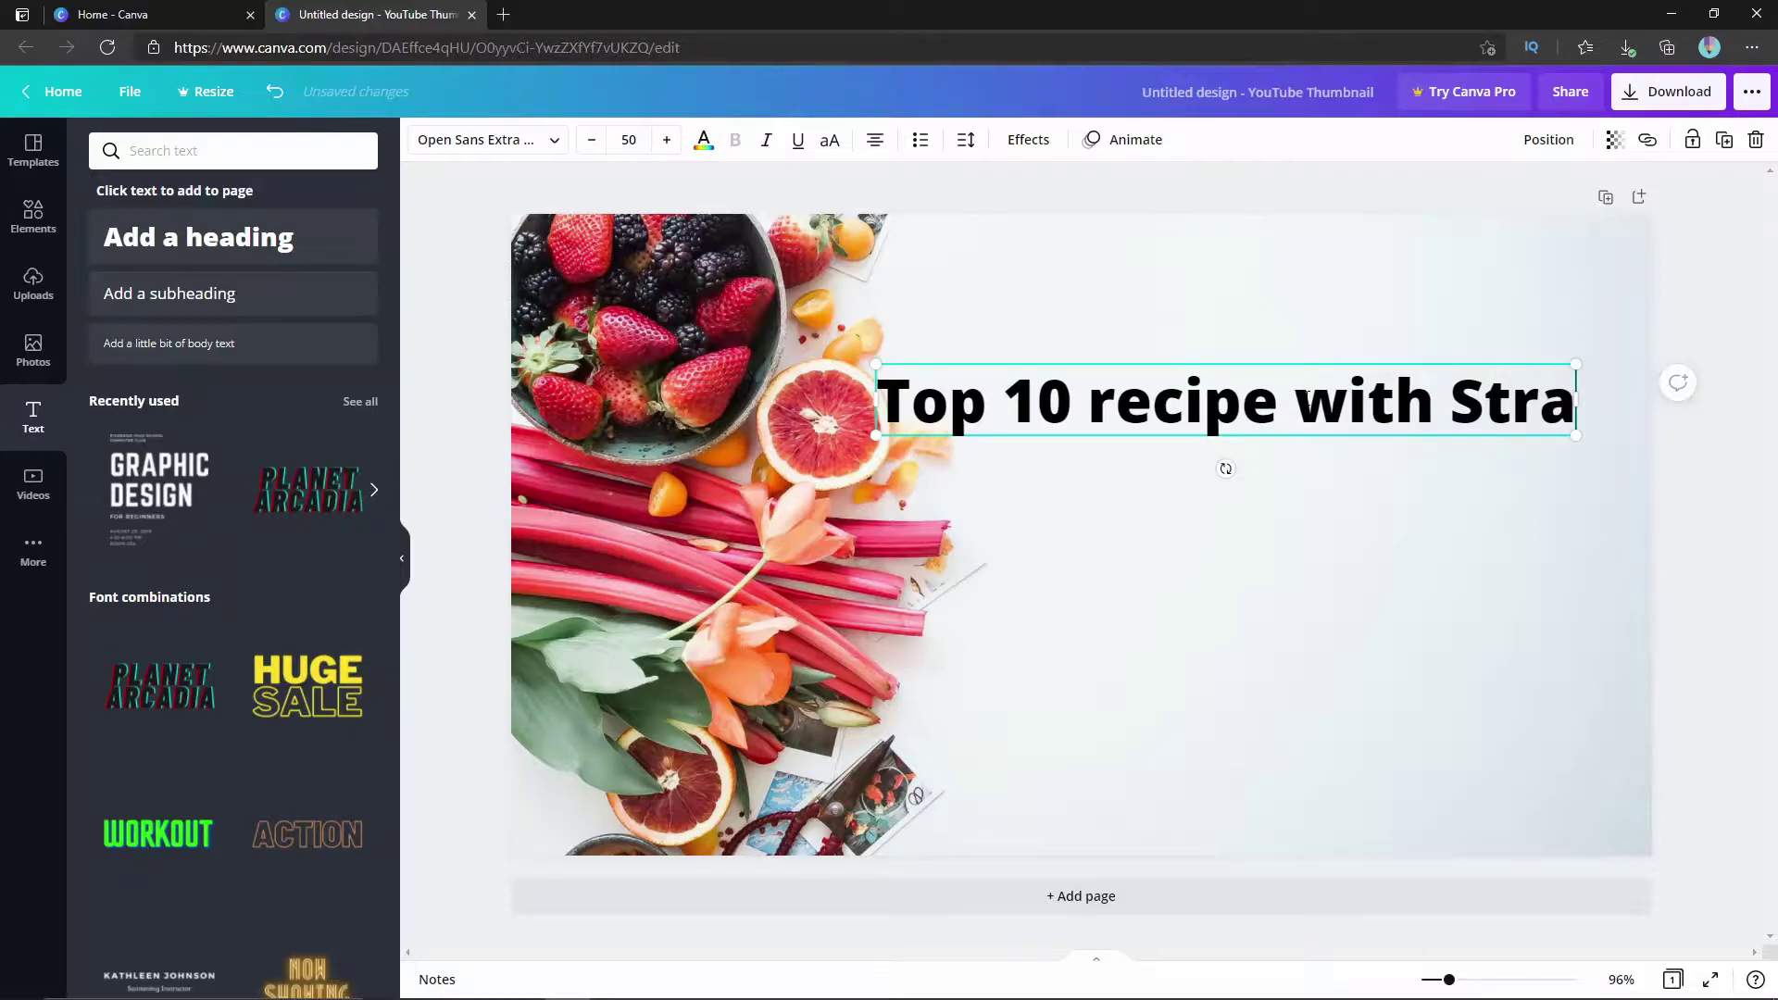
type("wberries")
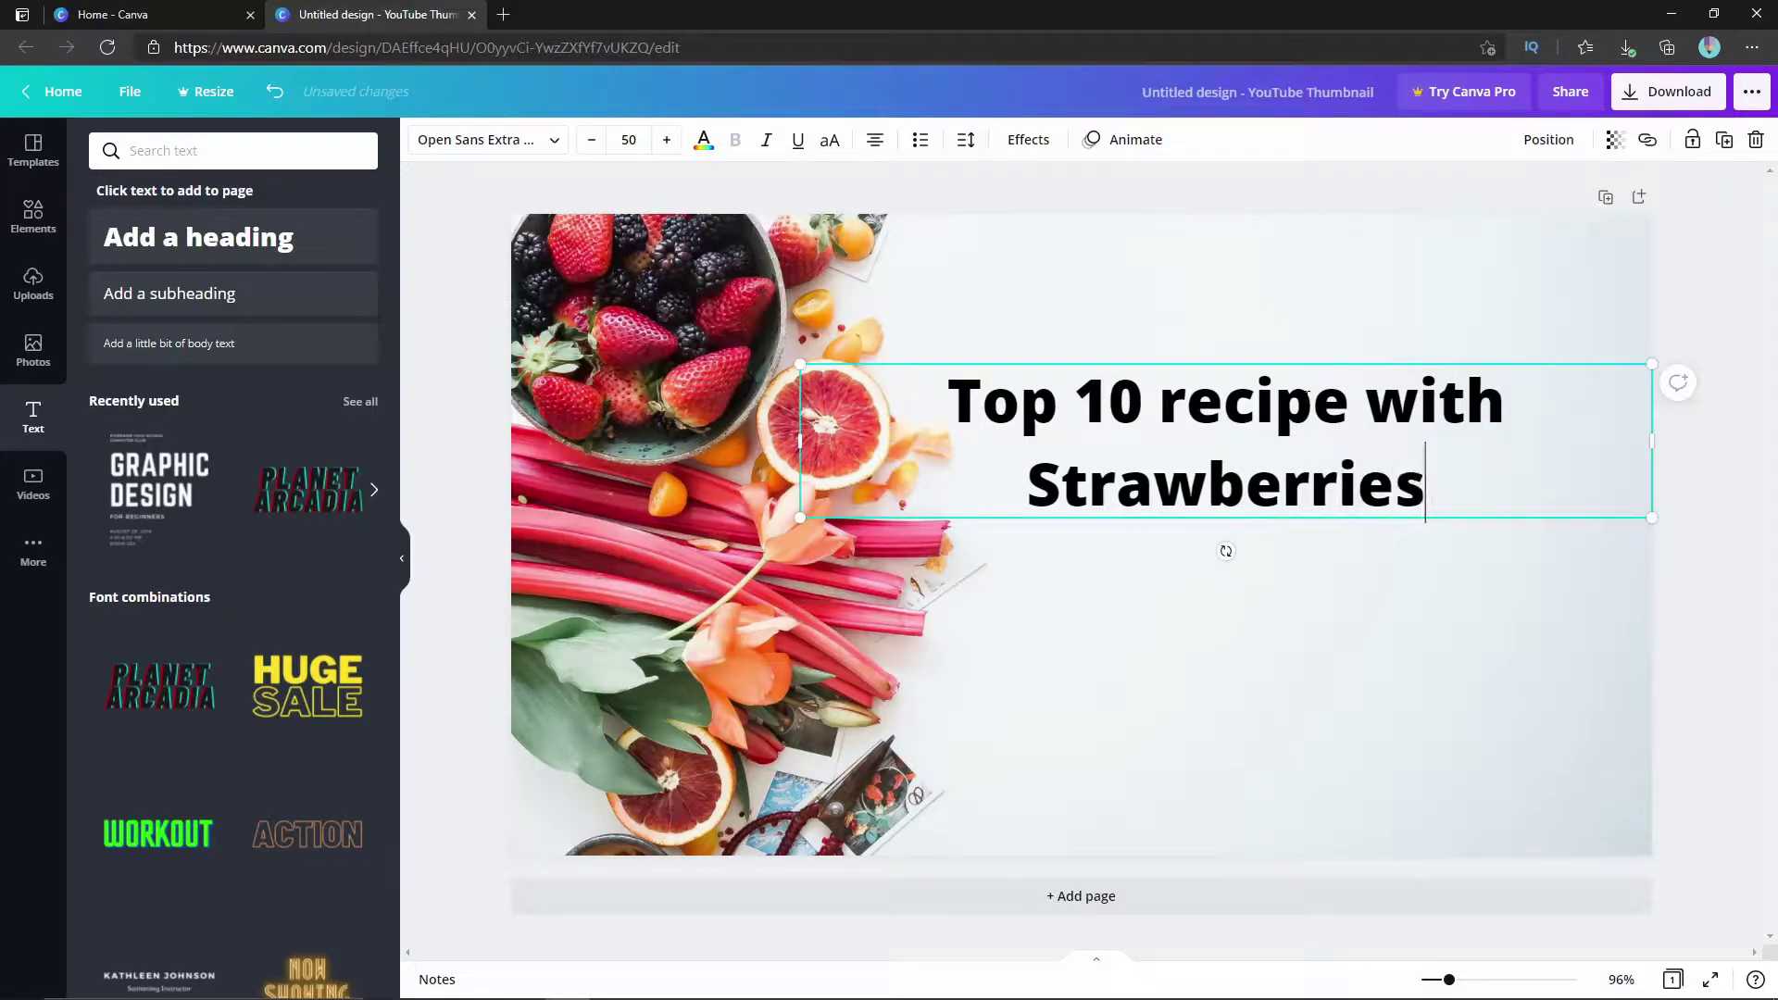
Step: Narrow the heading's text box from its left edge and reposition it over the white area beside the fruit
left_click(1441, 580)
left_click(852, 452)
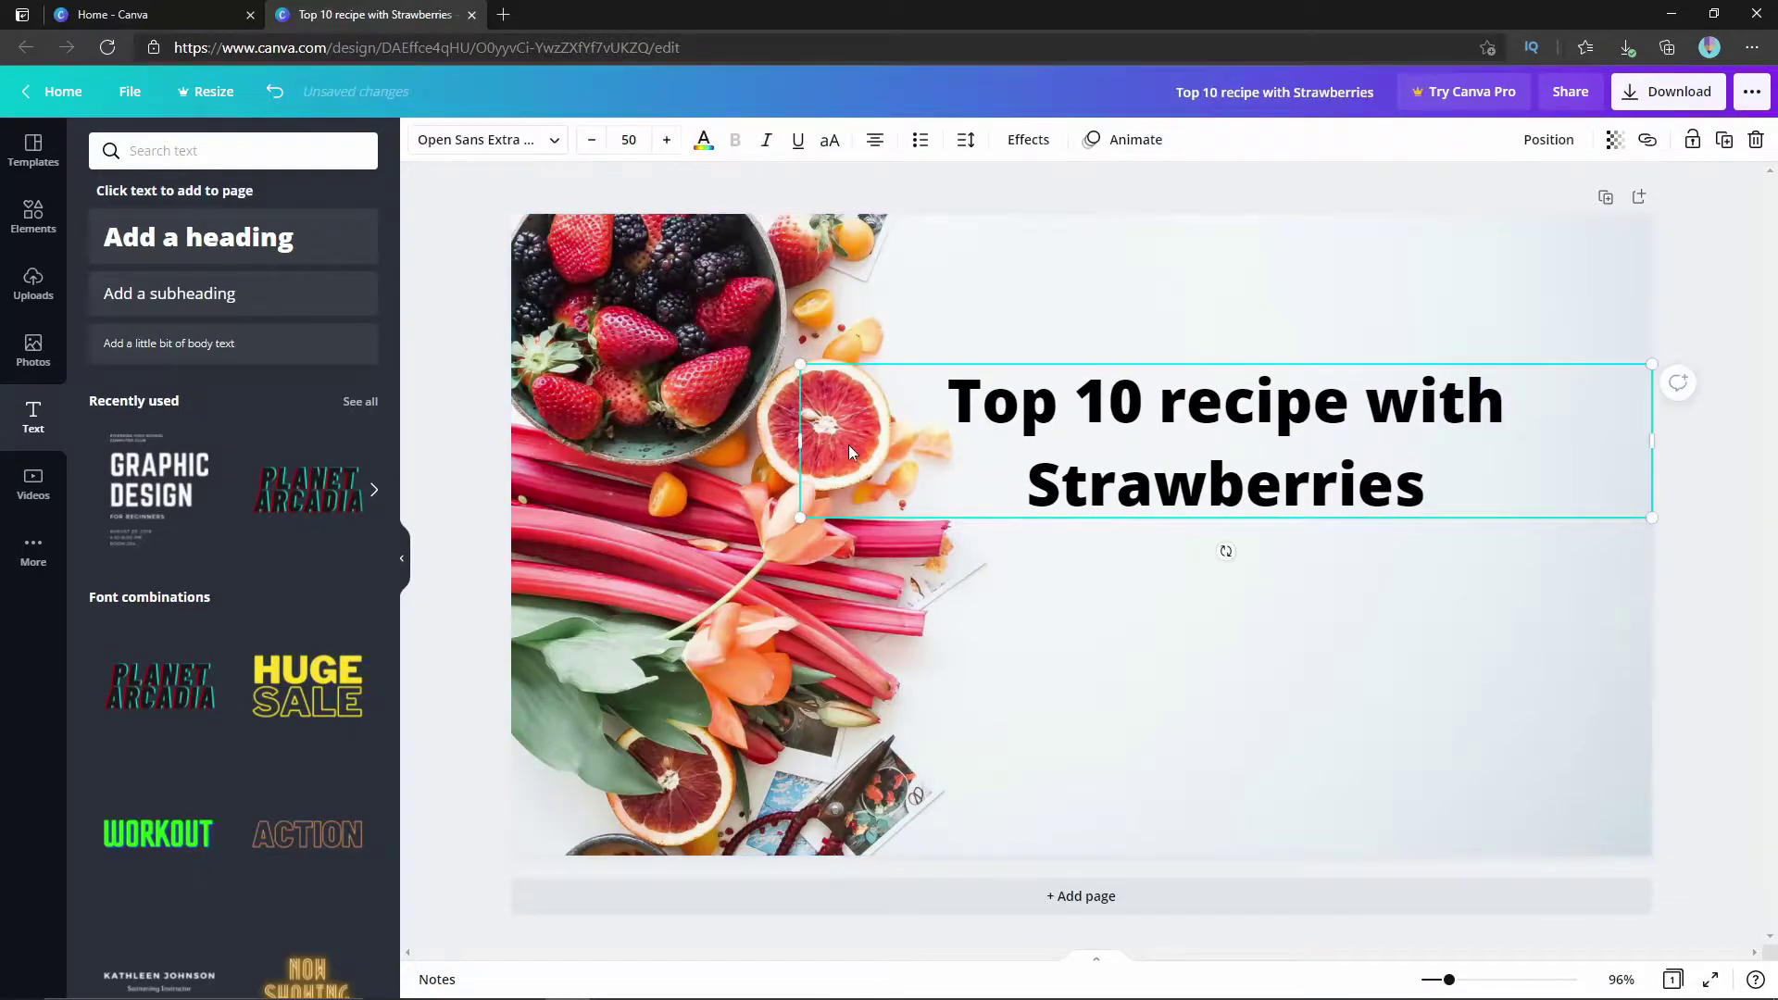
left_click_drag(795, 446, 1103, 463)
left_click_drag(1278, 464, 1207, 417)
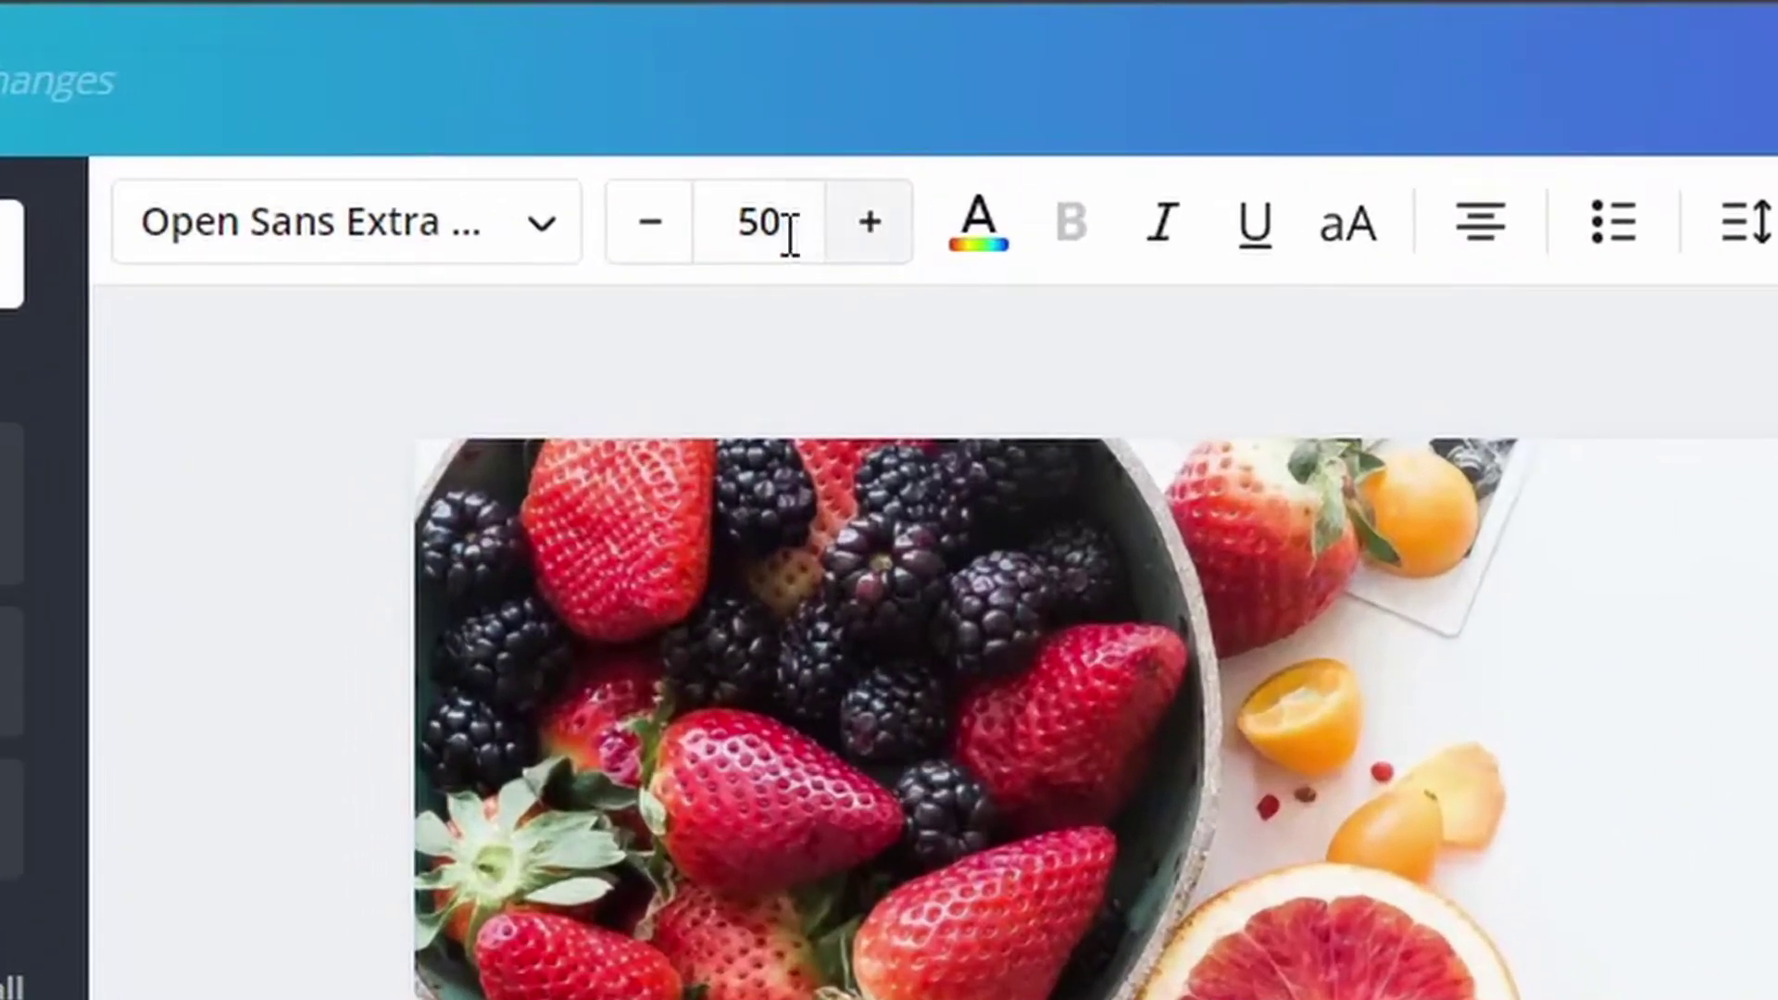
Step: Set the heading's font size to 88
left_click(636, 140)
scroll(852, 648, "down", 5)
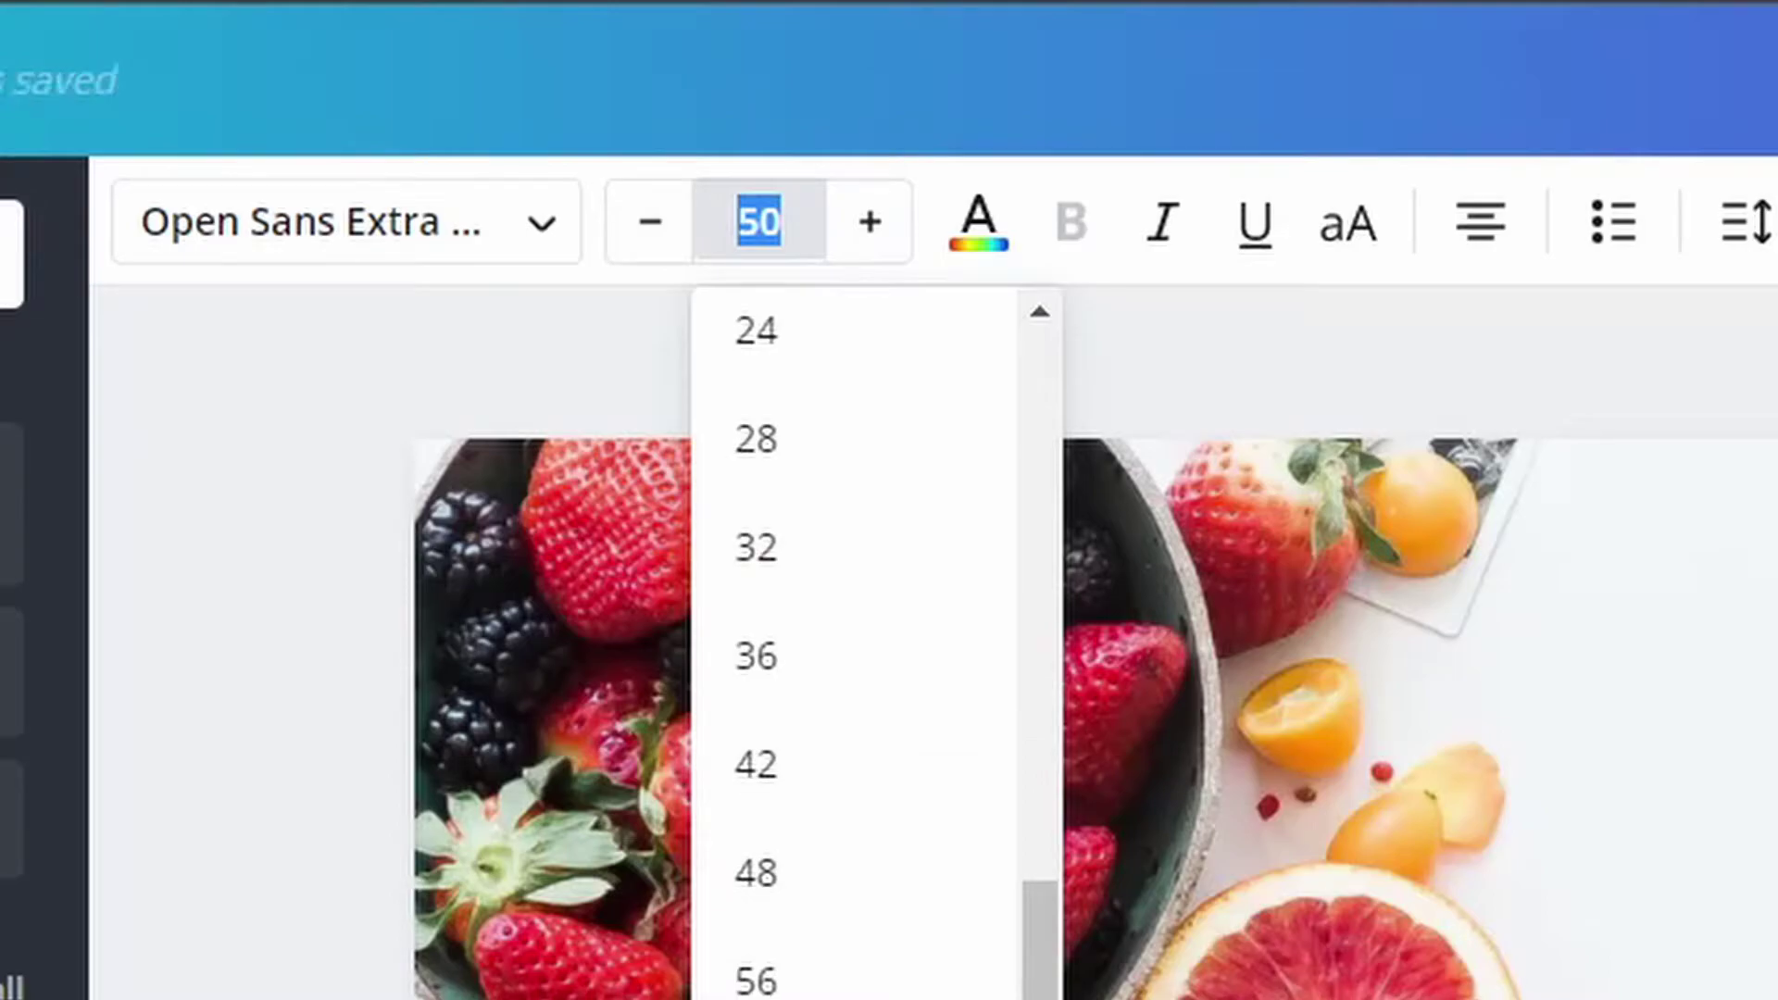
type("88")
key("Return")
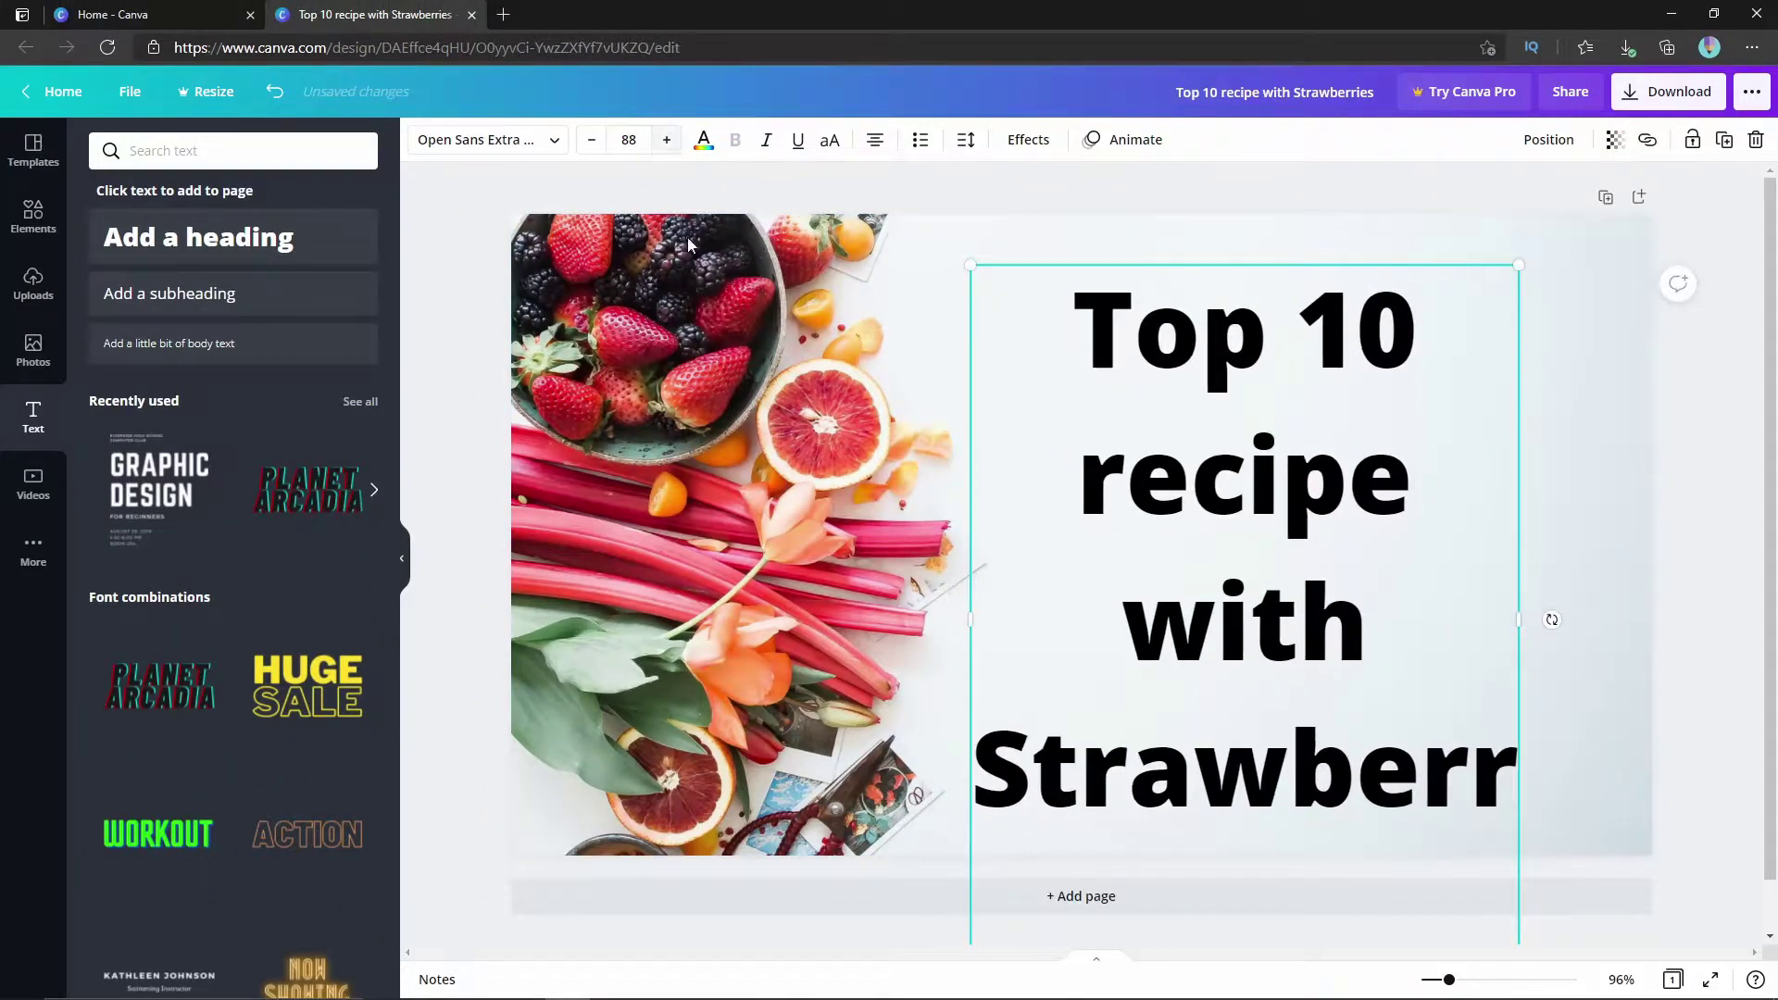
Step: Set the heading's font size to 72 and widen its text box so "Strawberries" fits on one line
left_click(640, 141)
left_click(664, 490)
left_click_drag(1251, 598, 1243, 636)
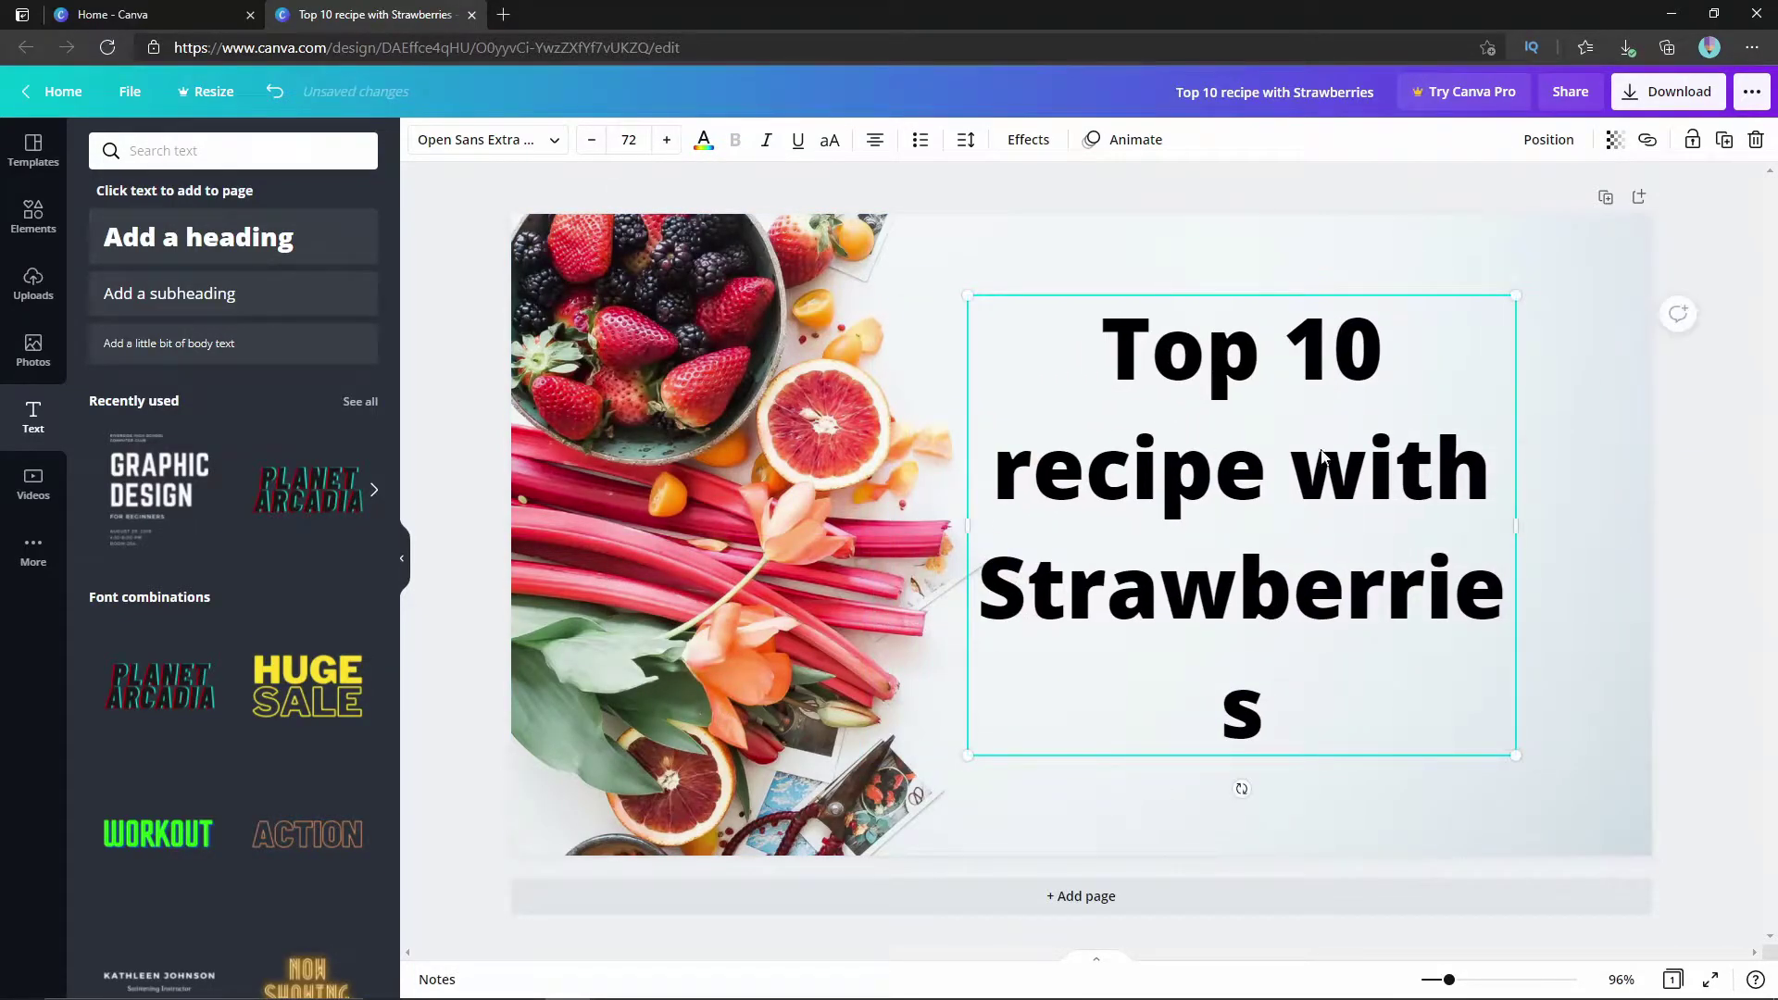
left_click_drag(1510, 528, 1607, 523)
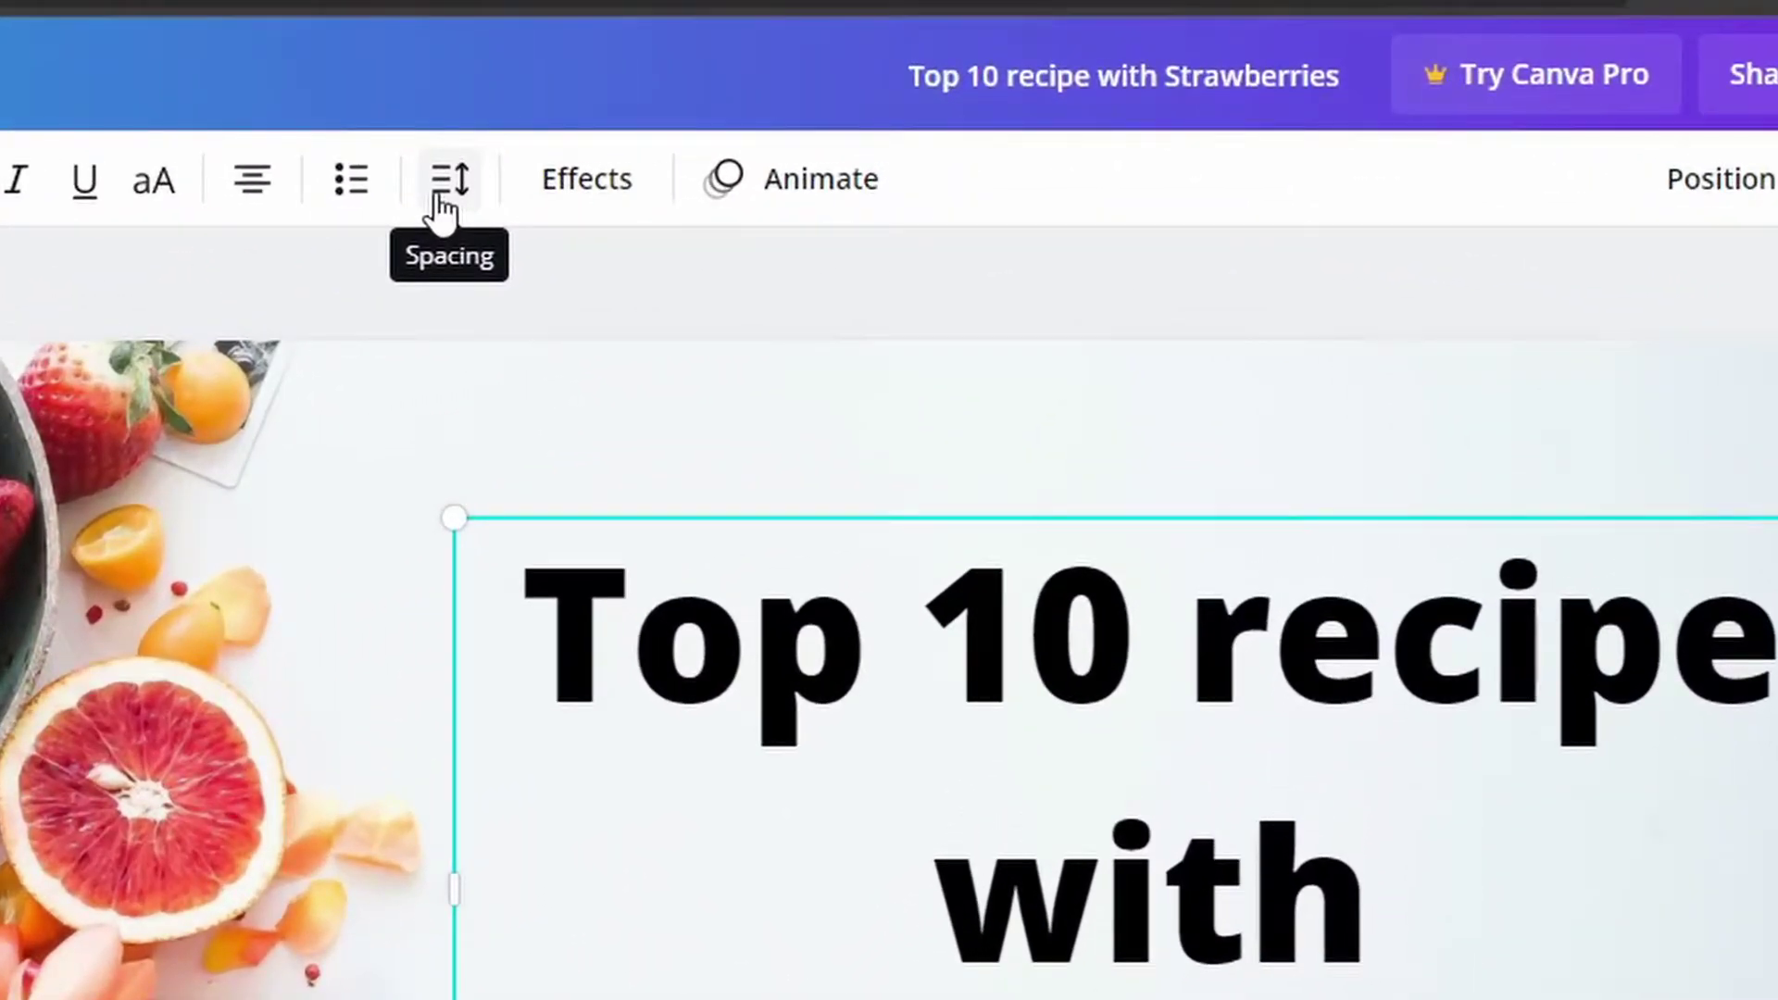
Step: Set the heading's line spacing to 0.99 and insert a line break before "recipe"
left_click(448, 181)
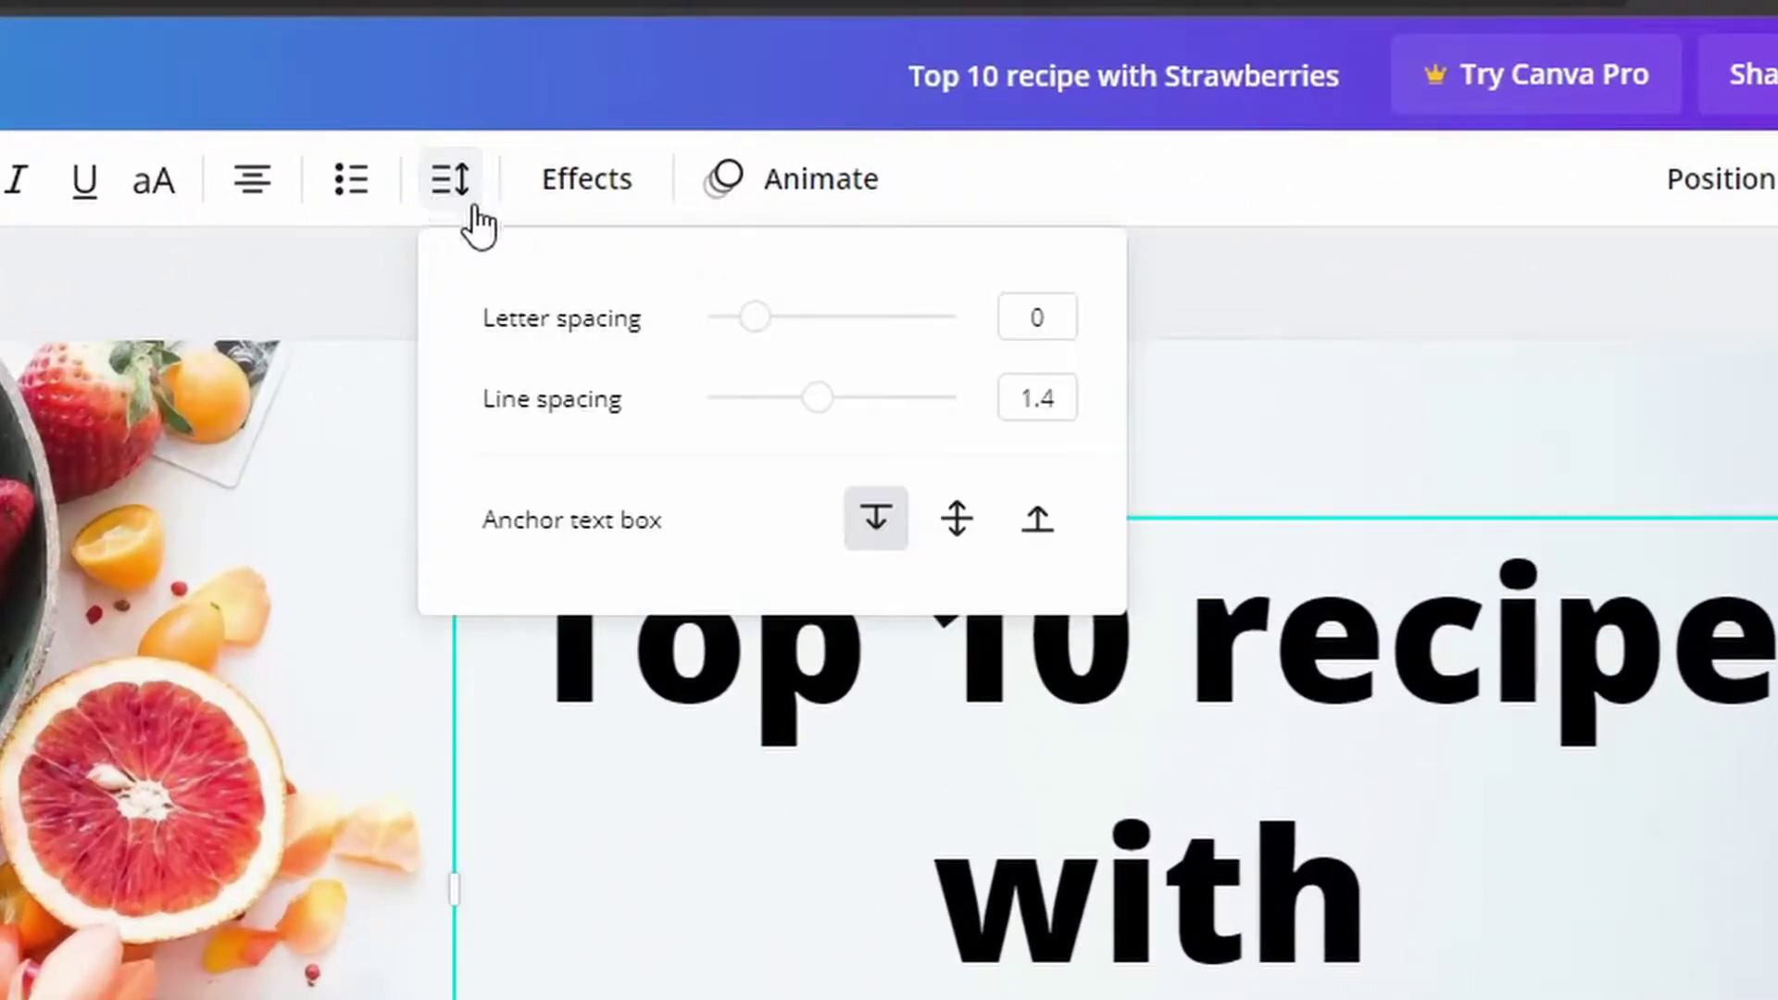
left_click_drag(819, 404, 769, 407)
left_click(1095, 844)
left_click_drag(1100, 811, 1073, 984)
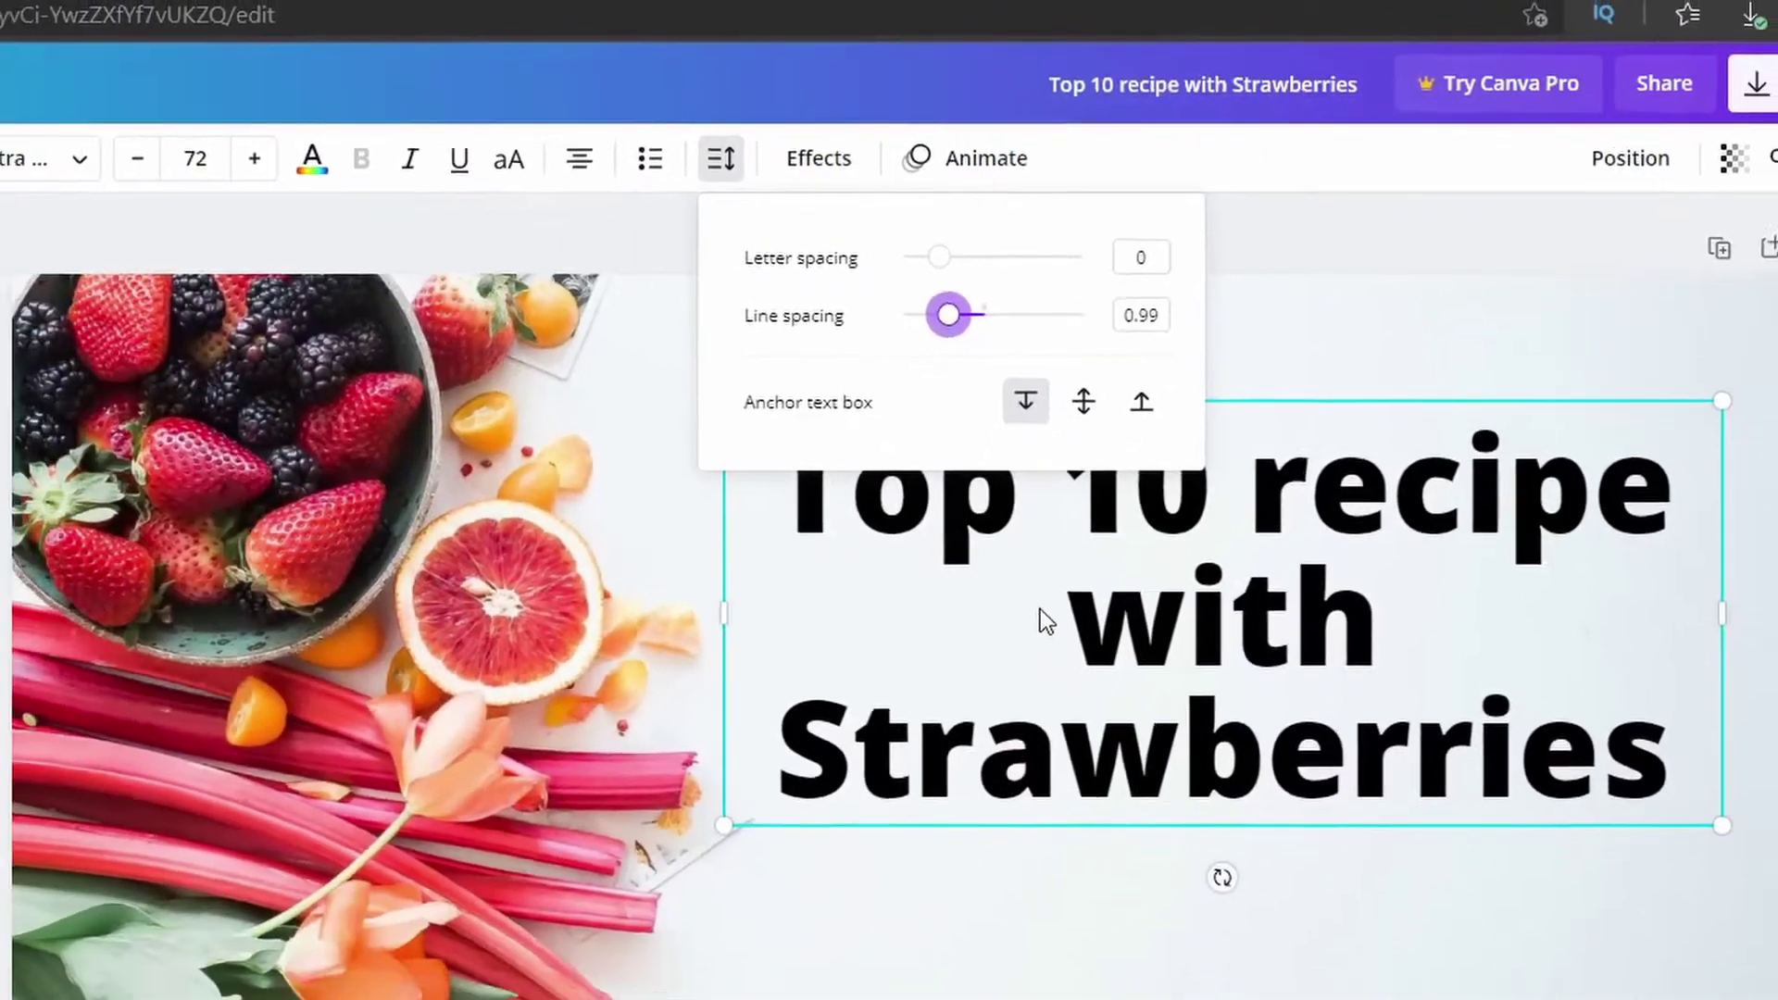
left_click(1213, 470)
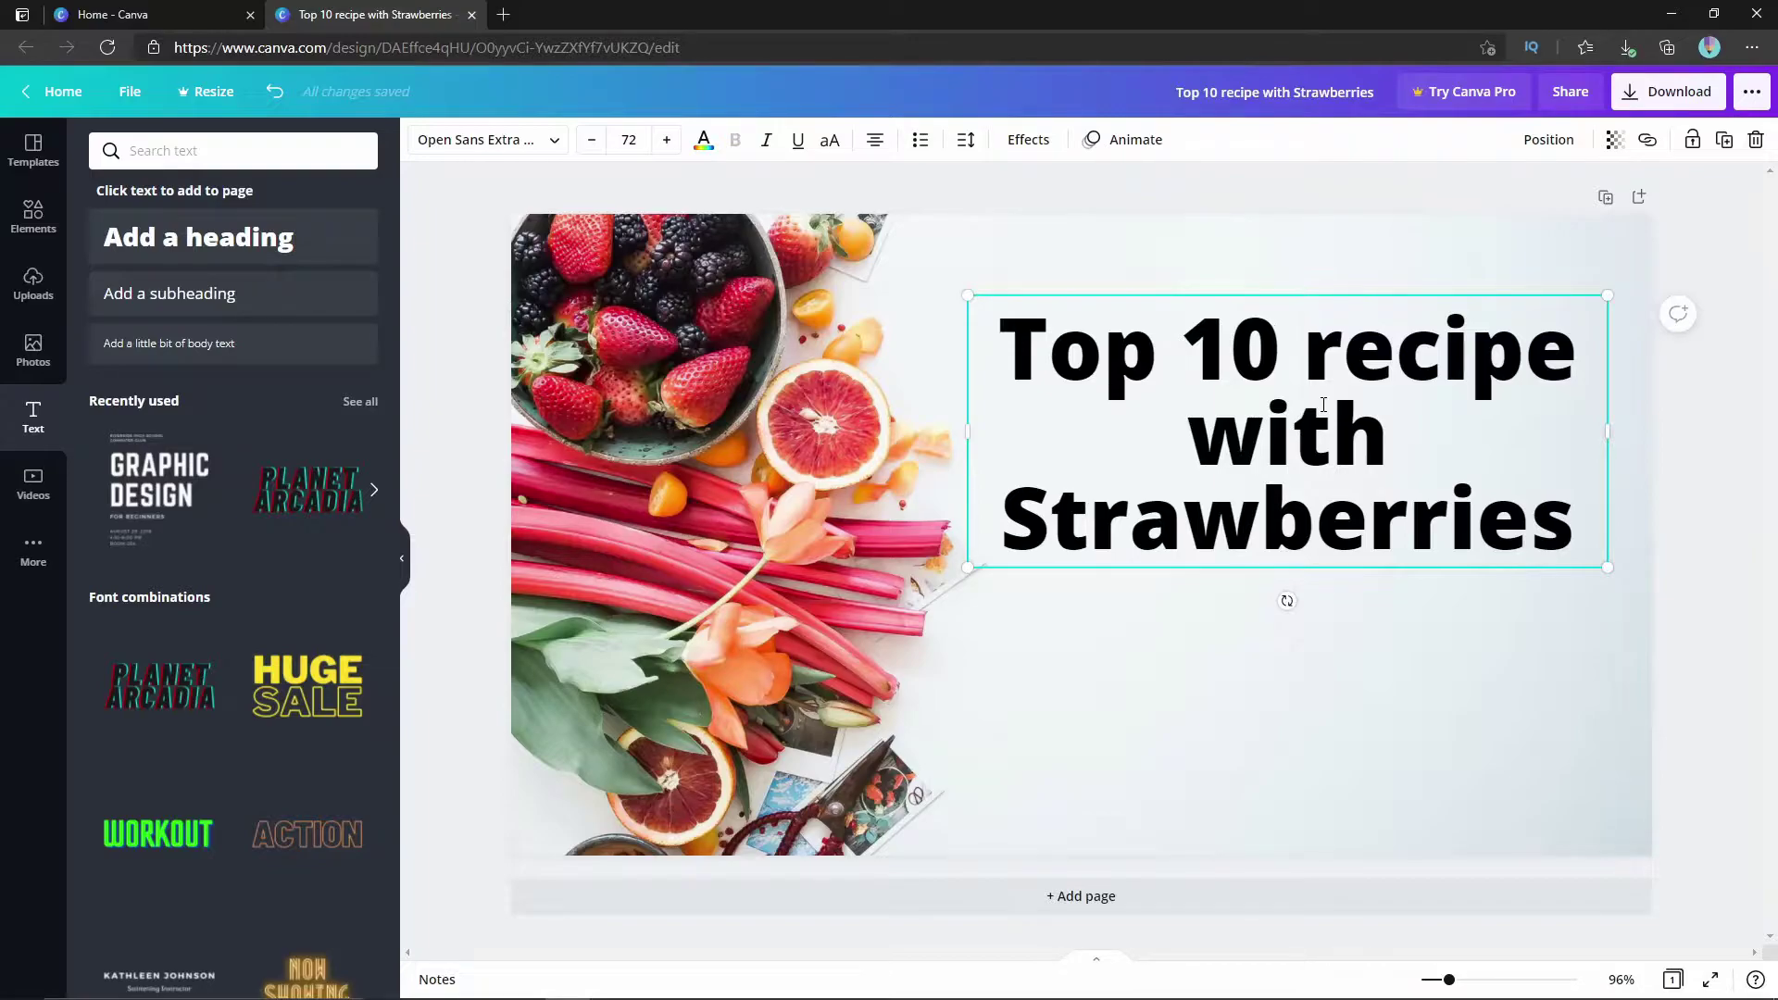
key("Return")
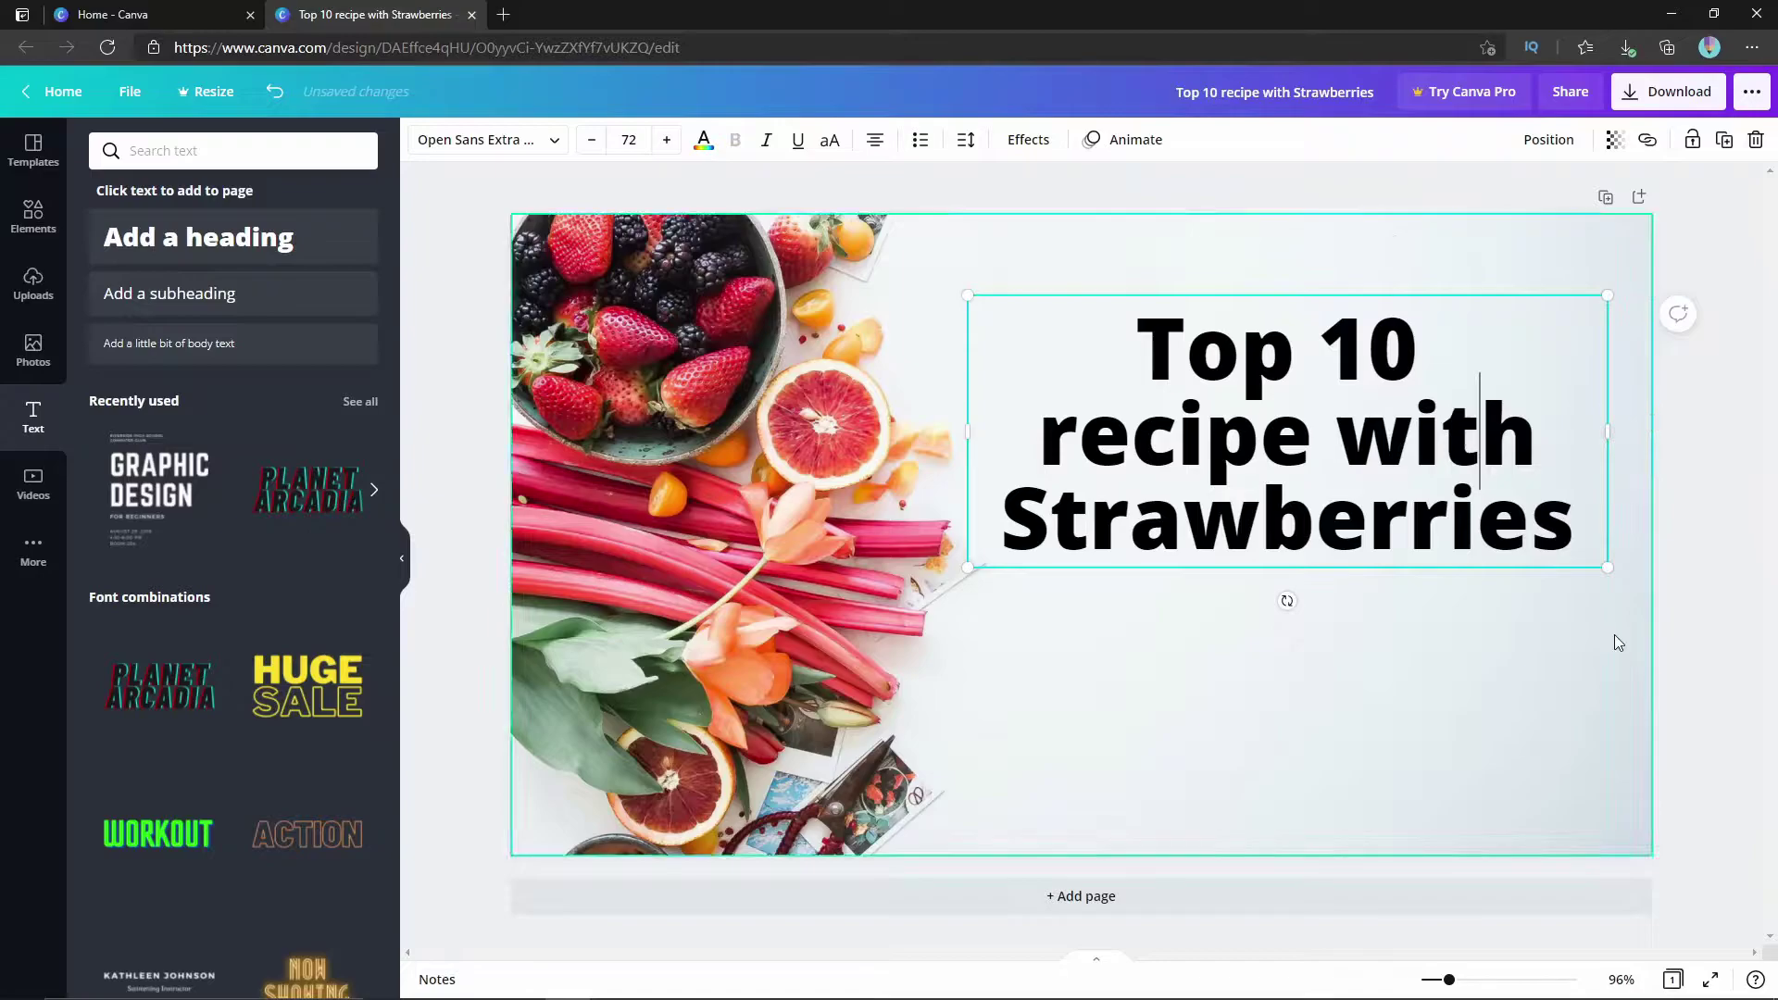
Step: Colour the word "Strawberries" in the heading bright red #ff1616
double_click(1407, 579)
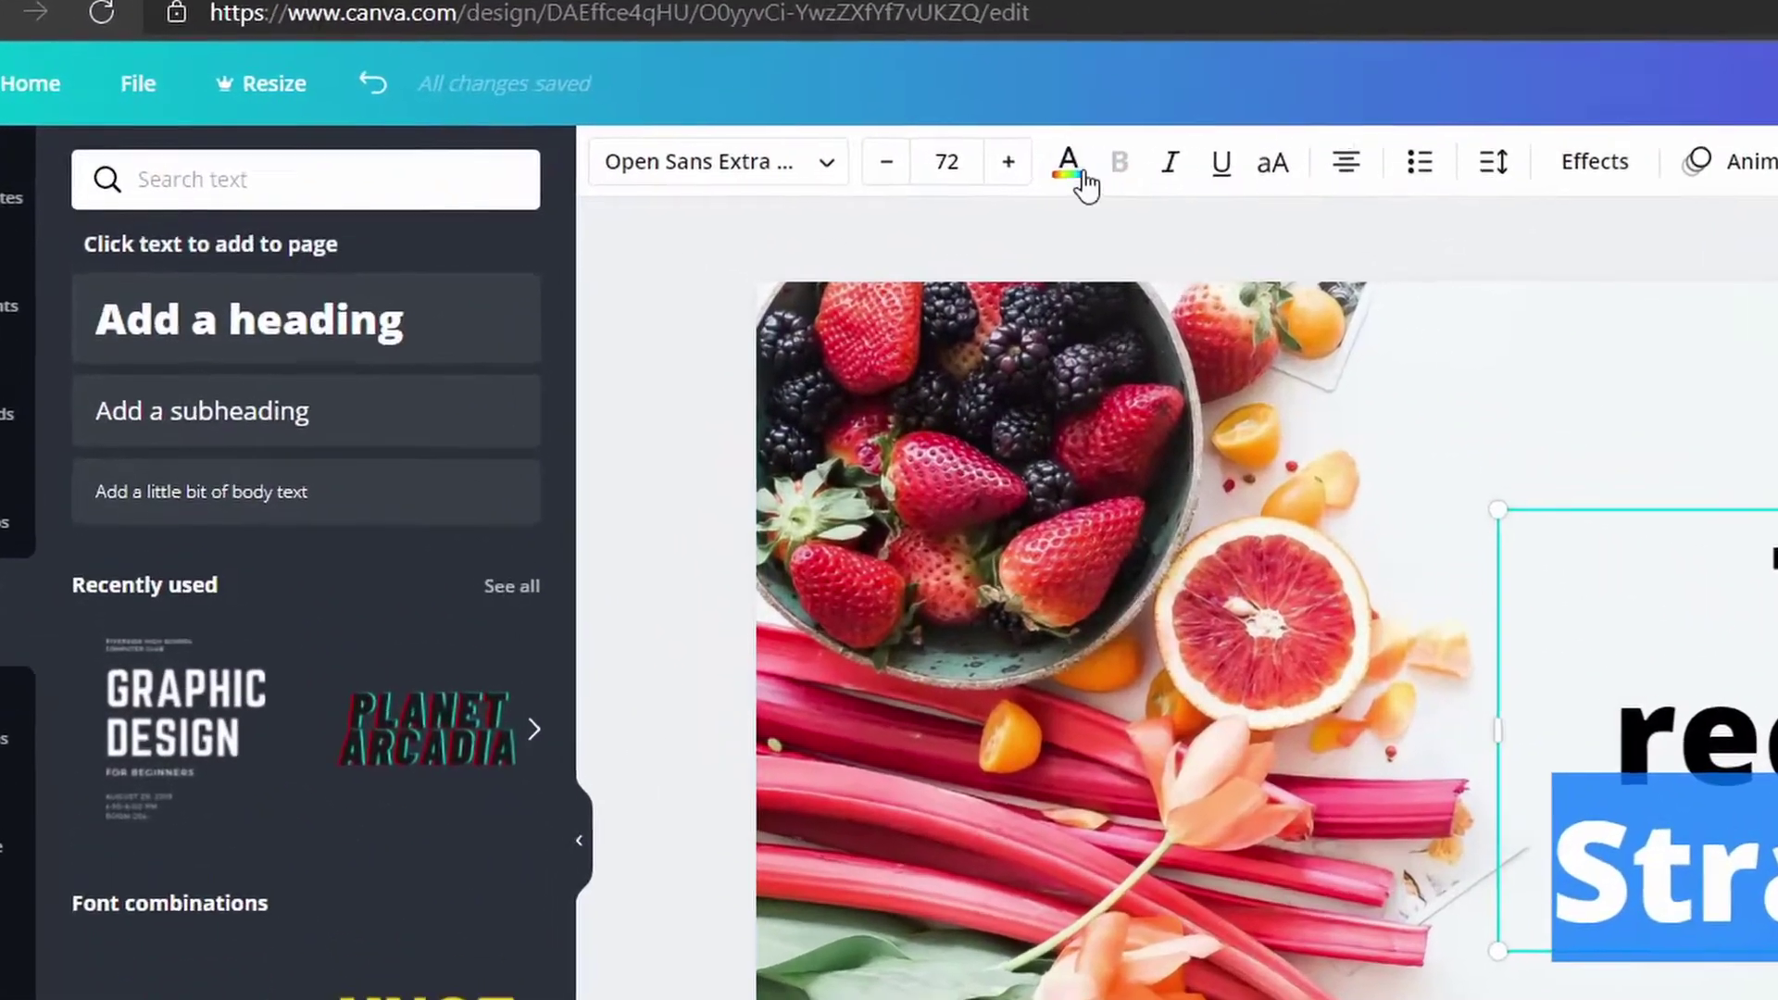
left_click(704, 140)
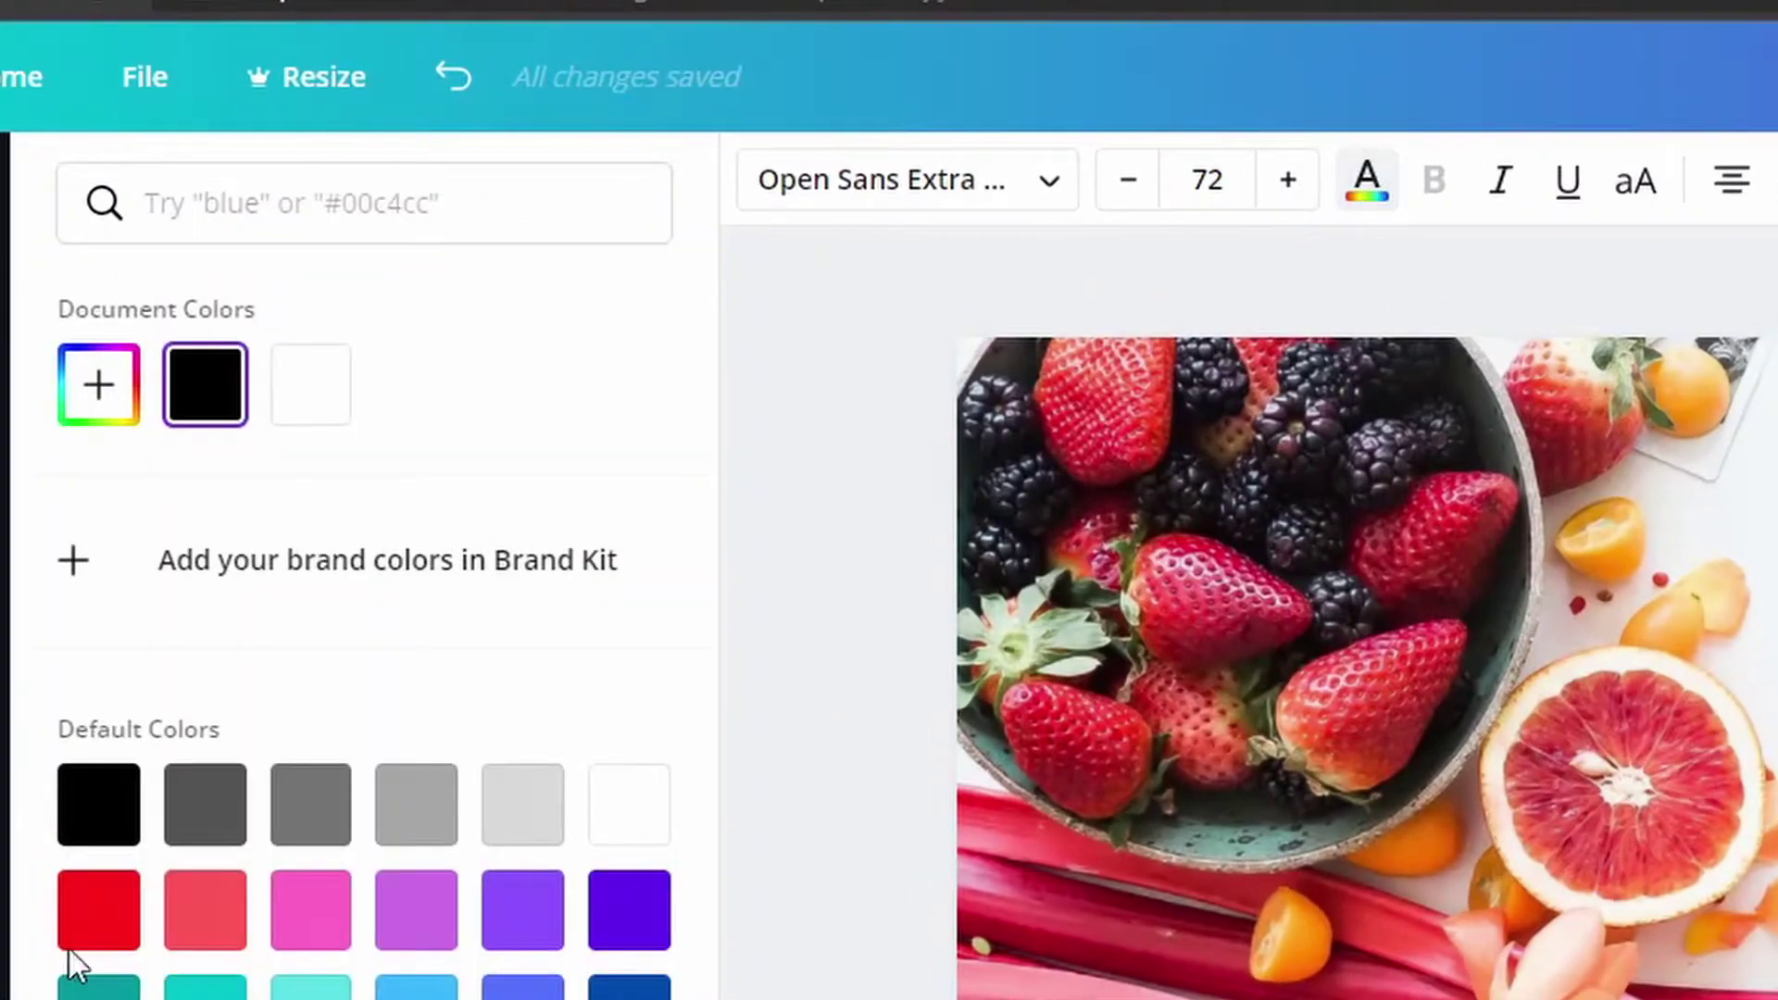
left_click(79, 930)
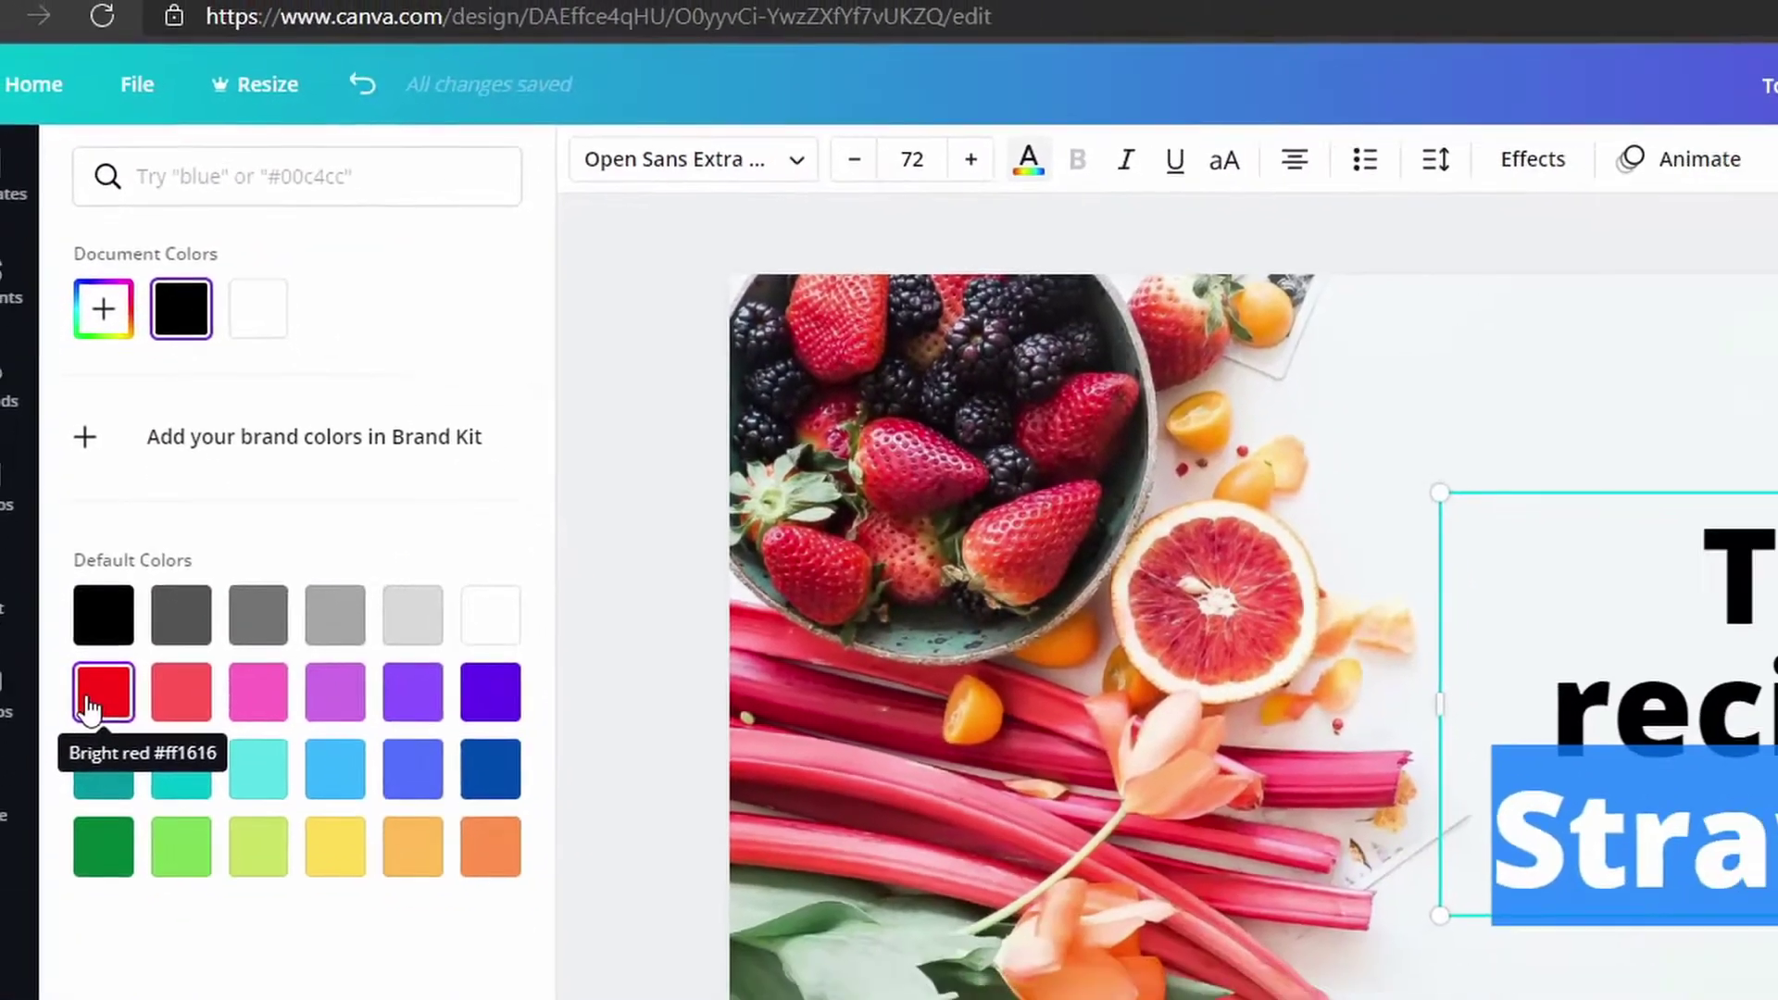
left_click(1038, 574)
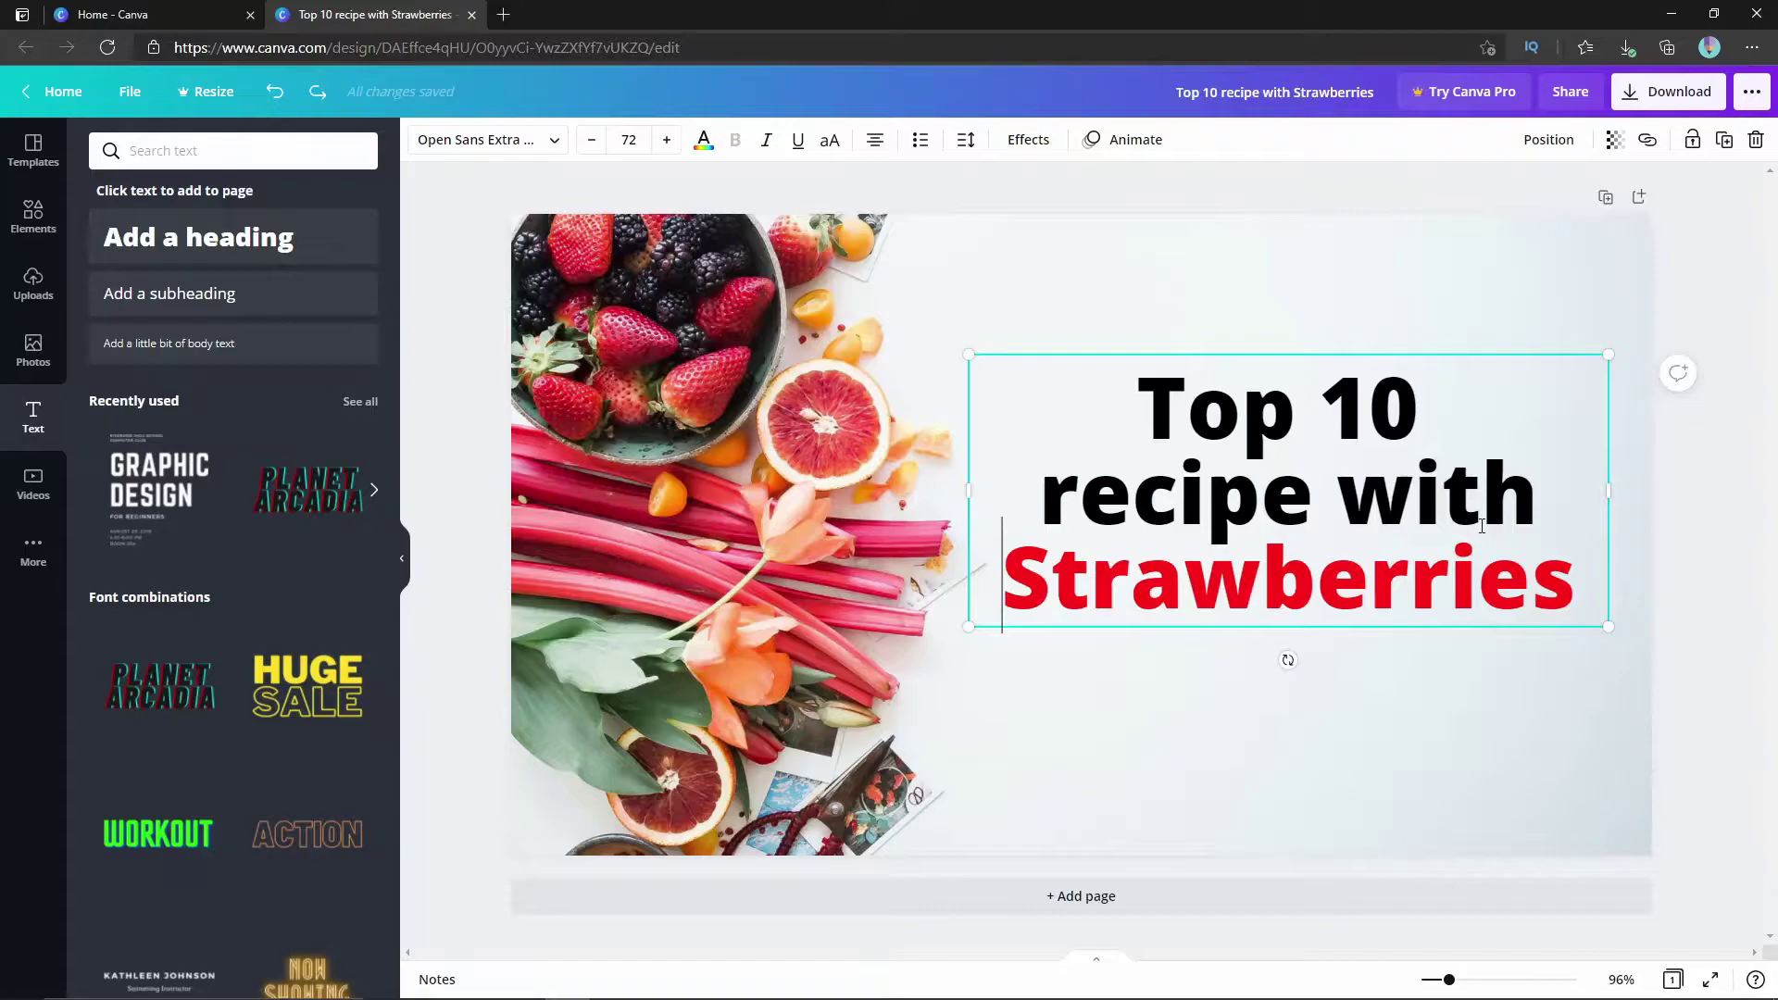
Step: Increase the font size of the word "Strawberries" to 84
left_click_drag(1050, 578, 1530, 579)
left_click(1316, 578)
left_click(1006, 576)
key("BackSpace")
left_click_drag(1005, 577, 1574, 577)
left_click(665, 140)
left_click(665, 140)
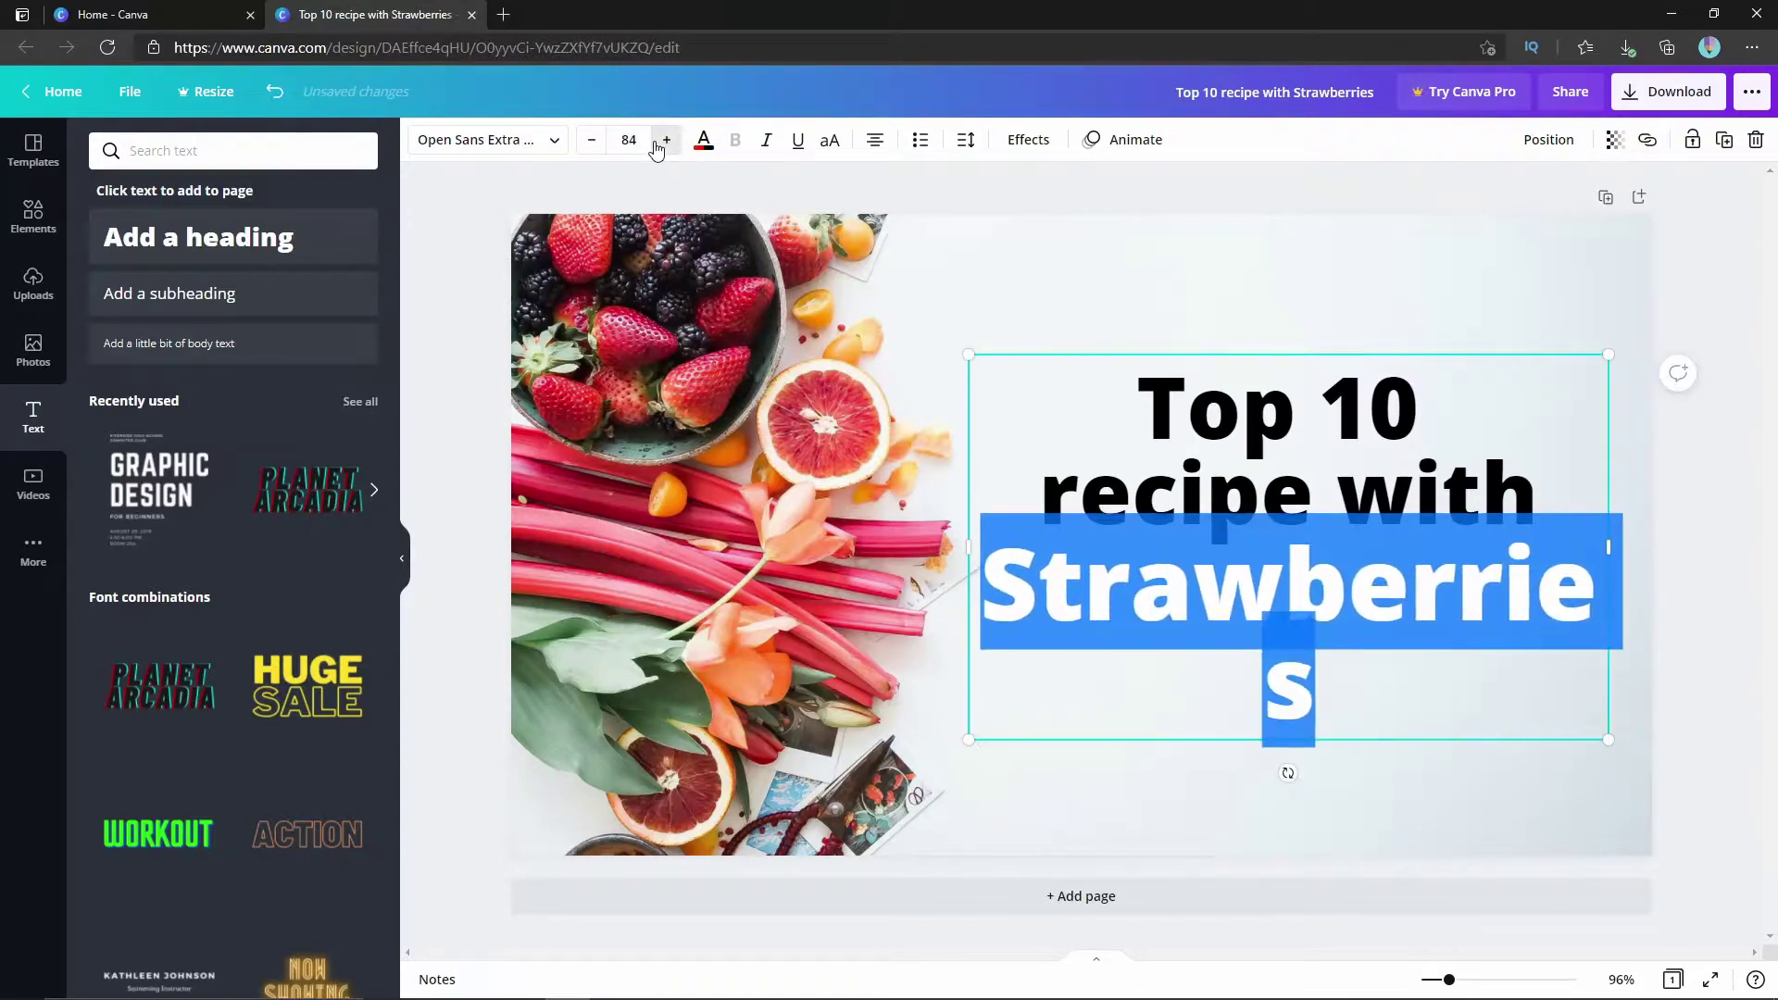
Step: Widen the heading's text box to the left so "Strawberries" fits on one line, and adjust the heading's position
left_click_drag(968, 553, 908, 555)
left_click(1238, 668)
mouse_move(1236, 601)
left_mouse_down()
mouse_move(1267, 603)
mouse_move(1199, 599)
mouse_move(1225, 605)
left_mouse_up()
Step: Rewrite the word "Top" in the heading in capitals as "TOP"
left_click_drag(1261, 422, 1127, 425)
type("OP")
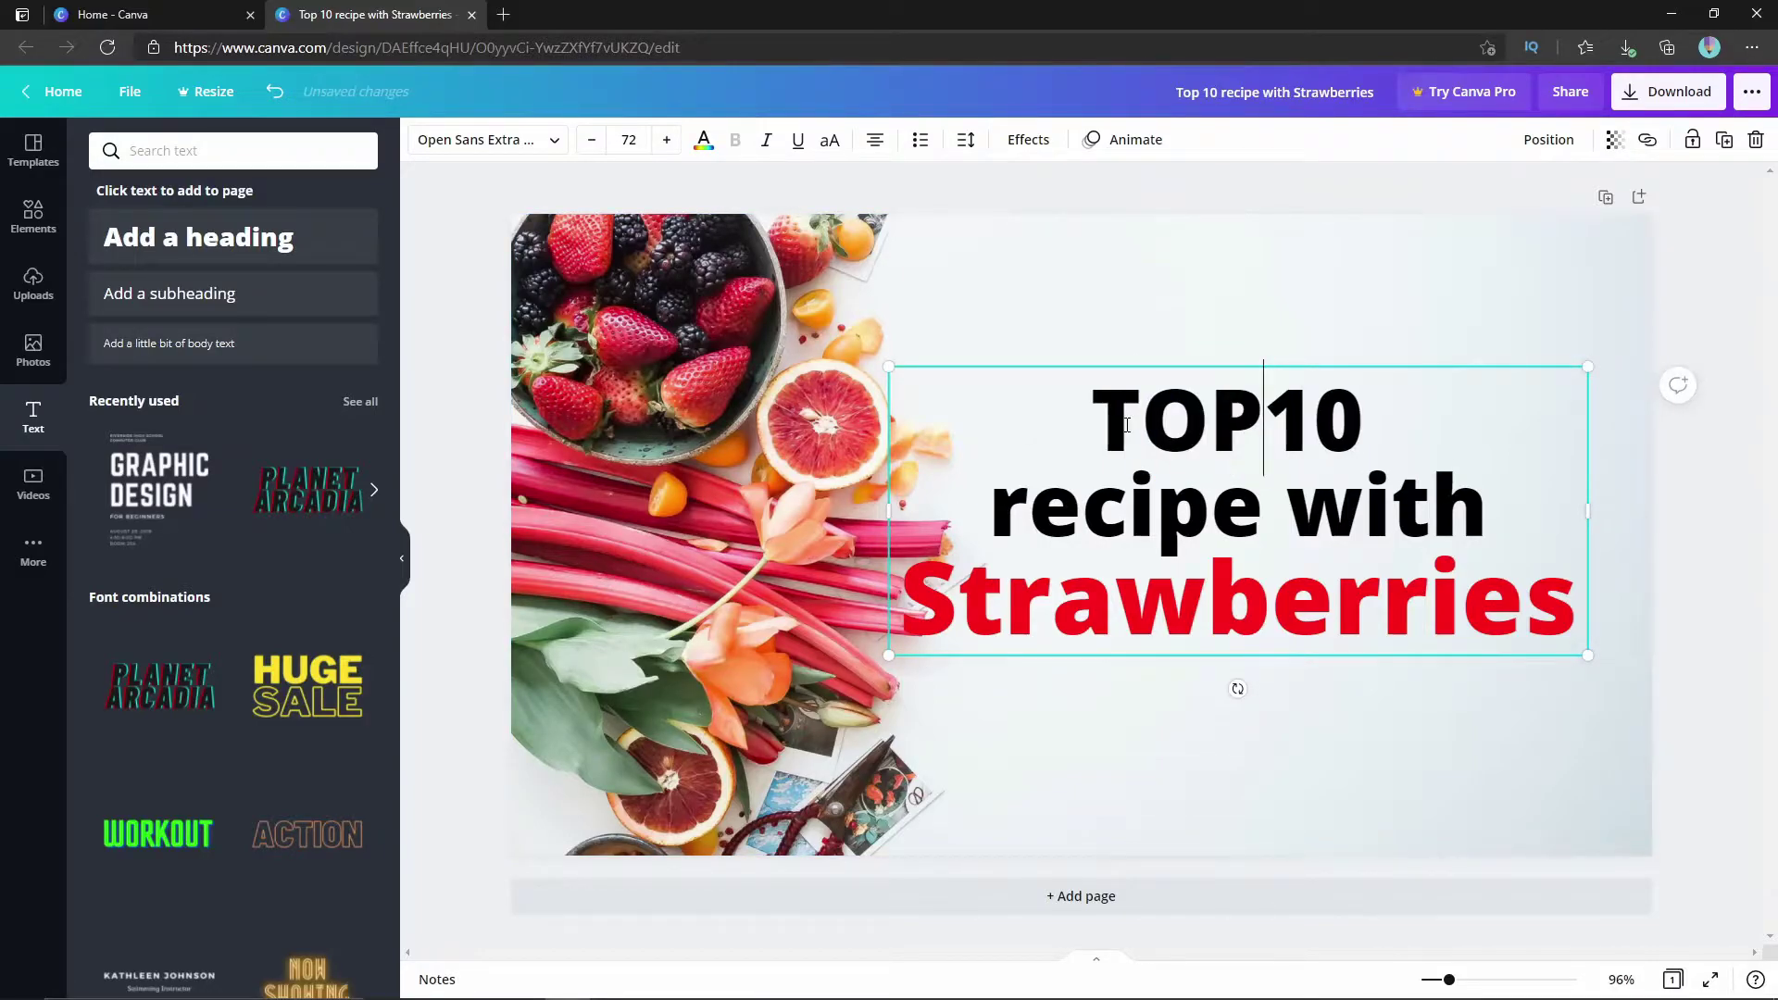
left_click(1102, 787)
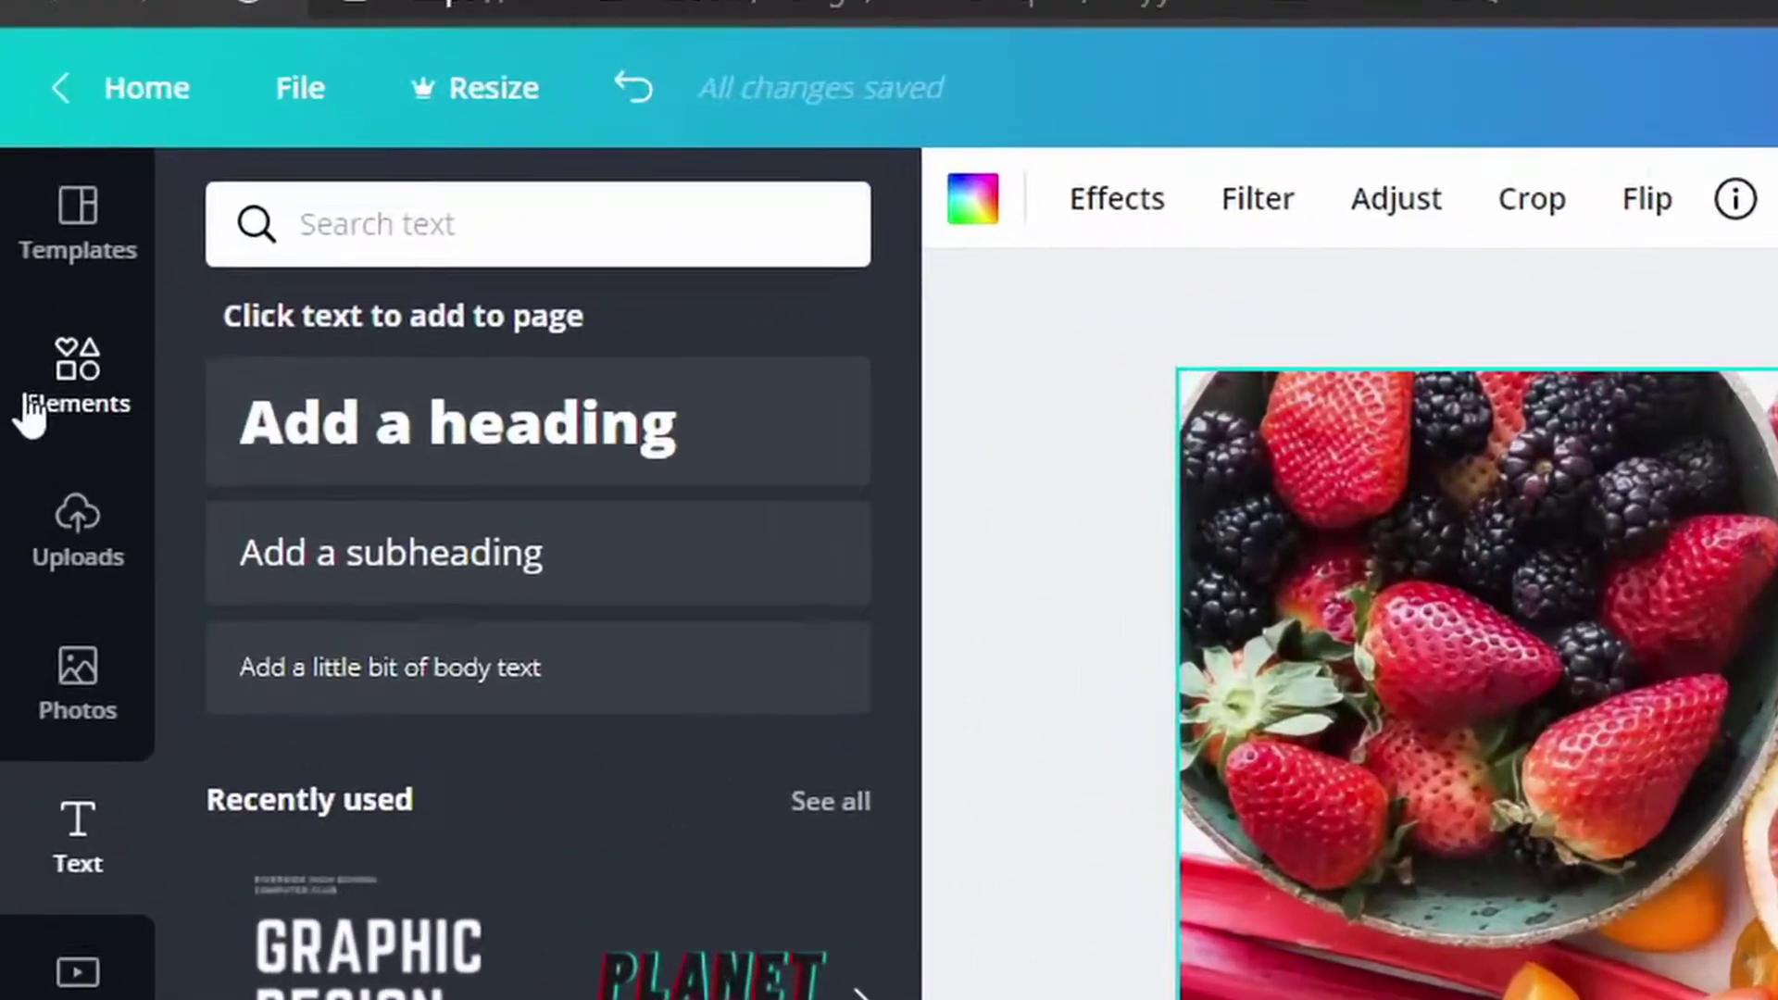
Step: Search the elements for "rectangle" and add the plain solid square to the page
left_click(22, 222)
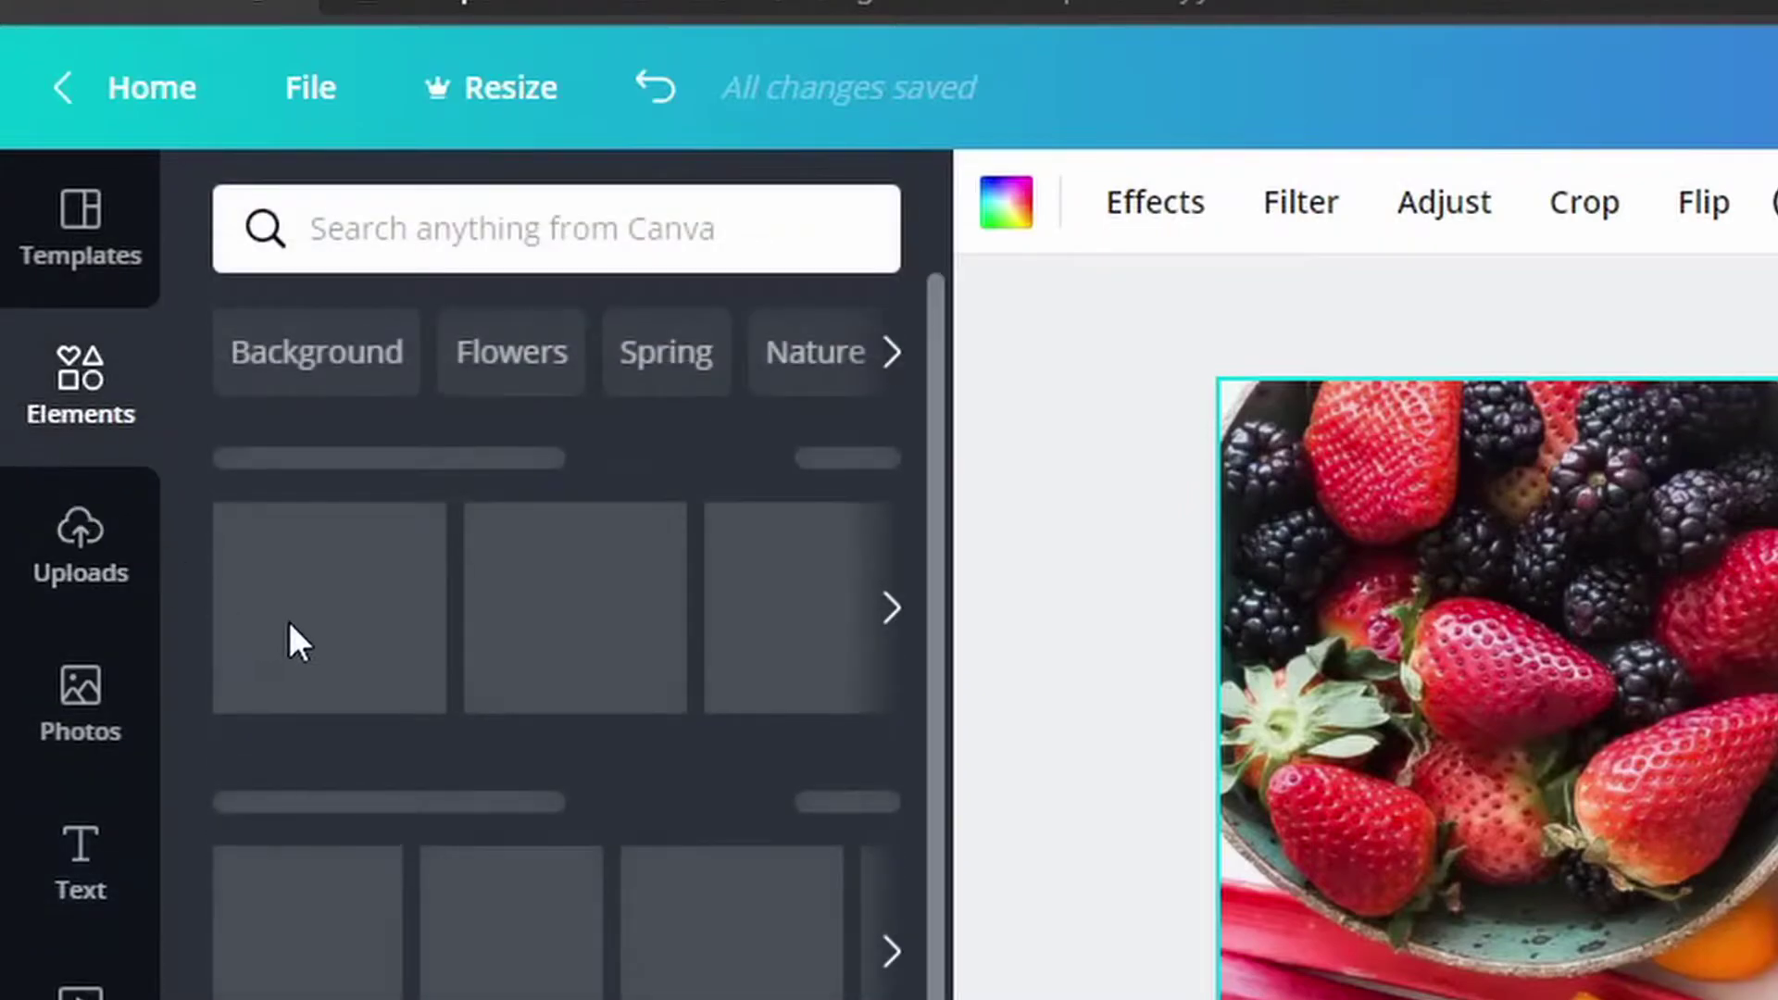
left_click(488, 239)
type("rectab")
key("BackSpace")
type("nhle")
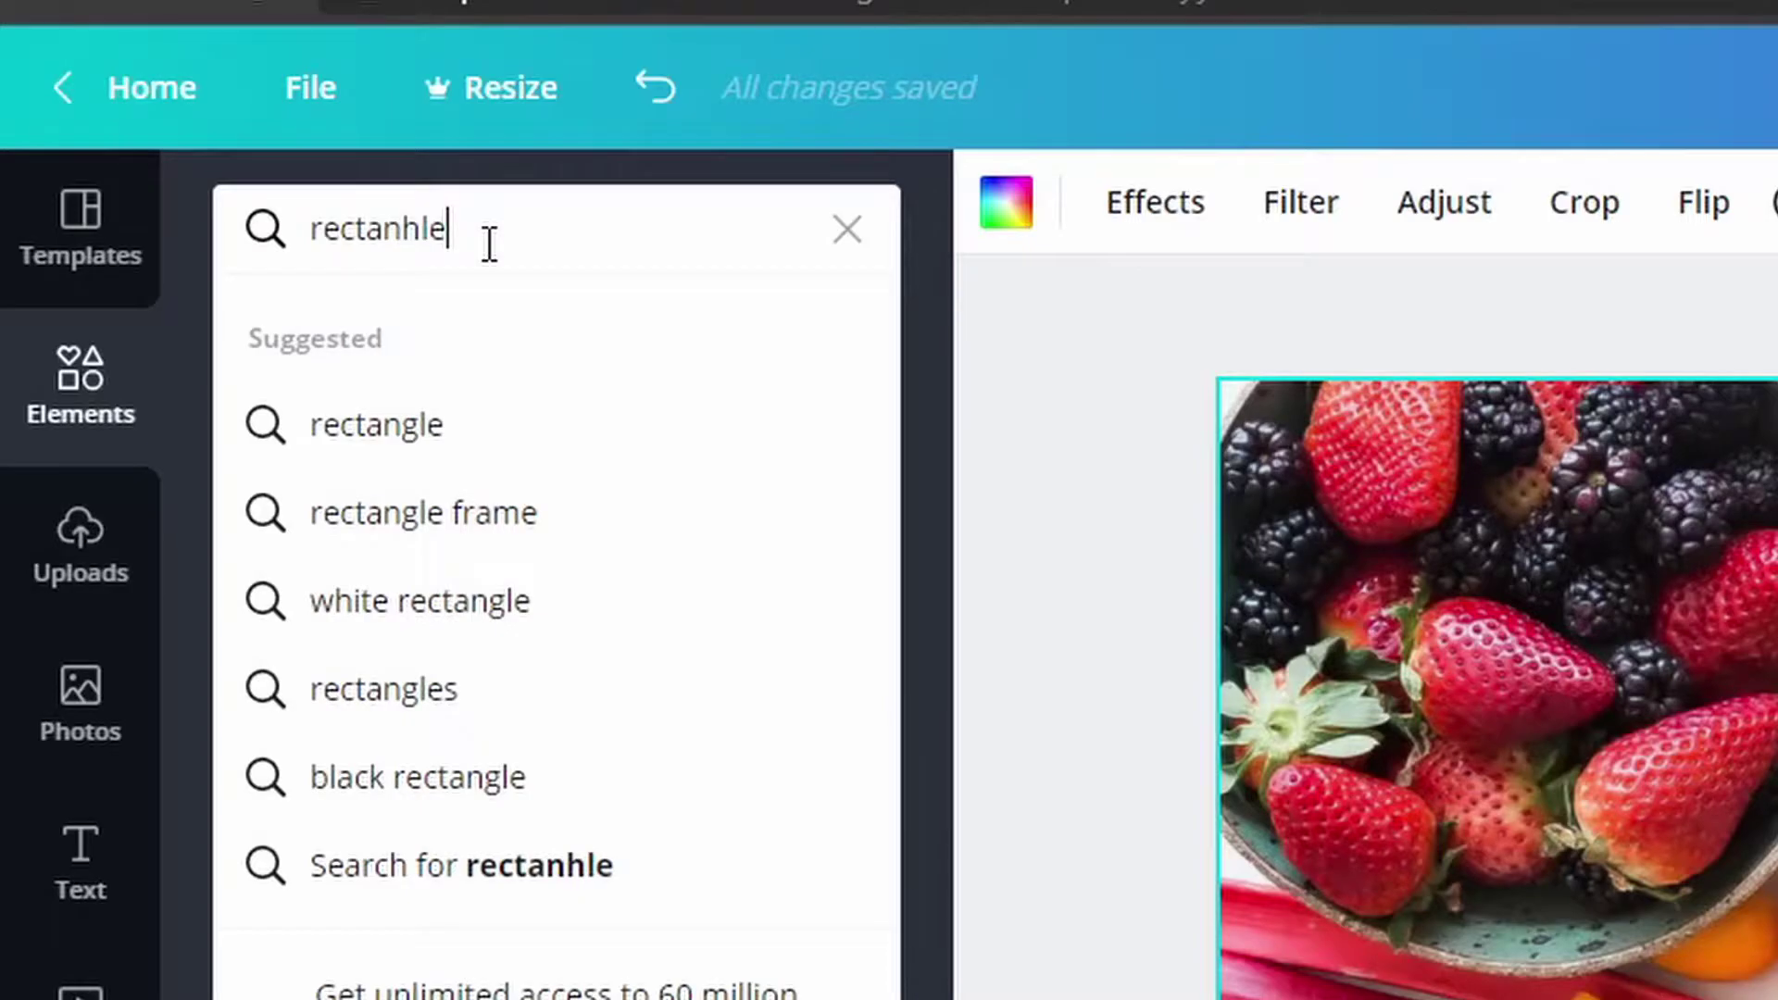
key("Down")
key("Return")
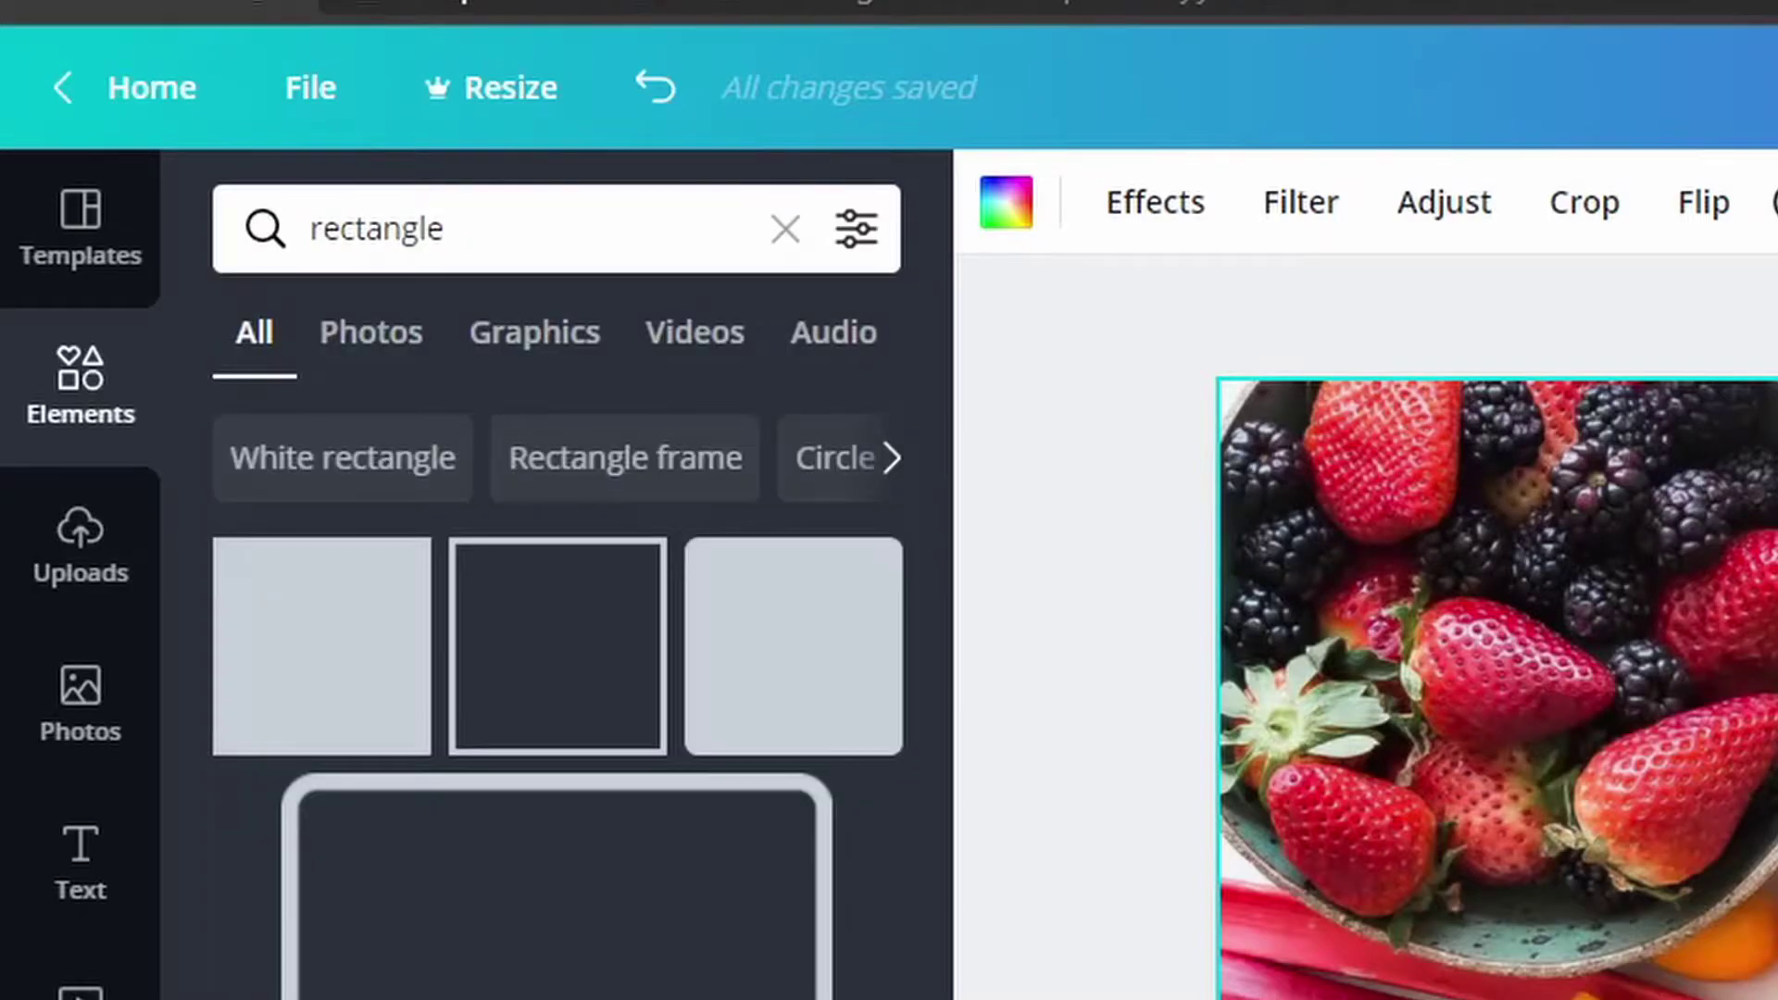
left_click(342, 617)
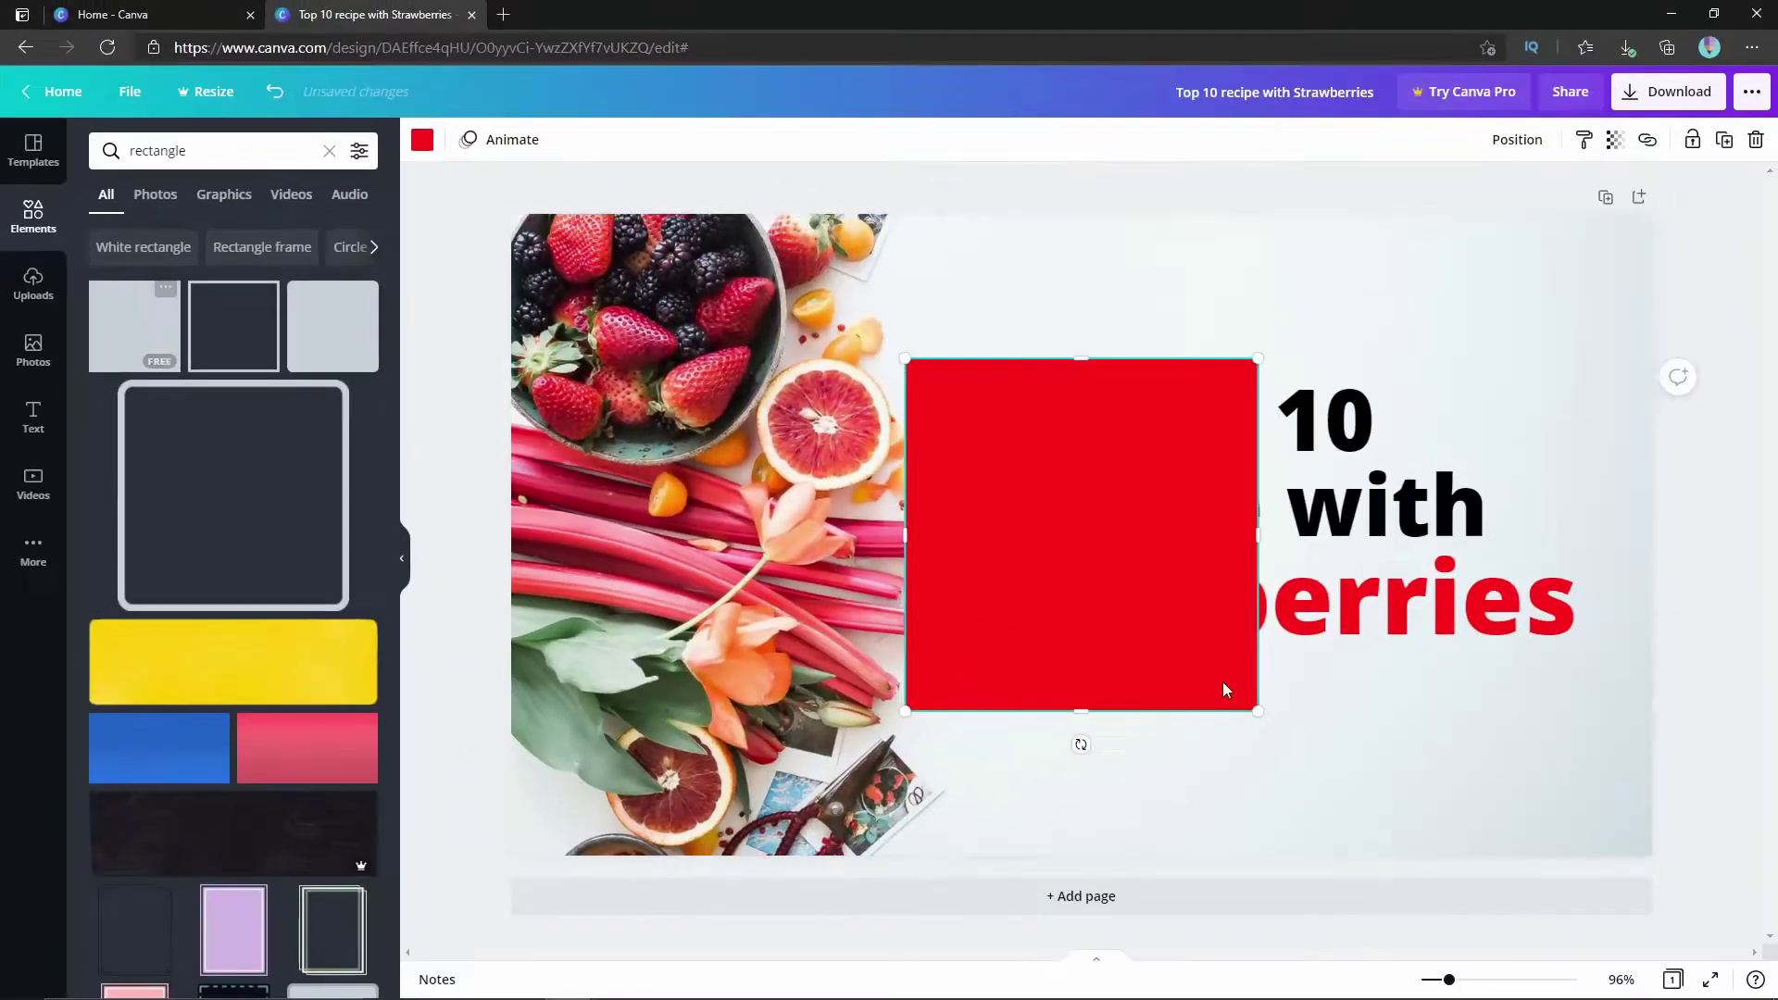
Step: Stretch the red square into a wide rectangle and position it over the whole heading
left_click_drag(1179, 666, 957, 551)
left_click_drag(1140, 535, 1652, 536)
left_click_drag(1474, 560, 1421, 523)
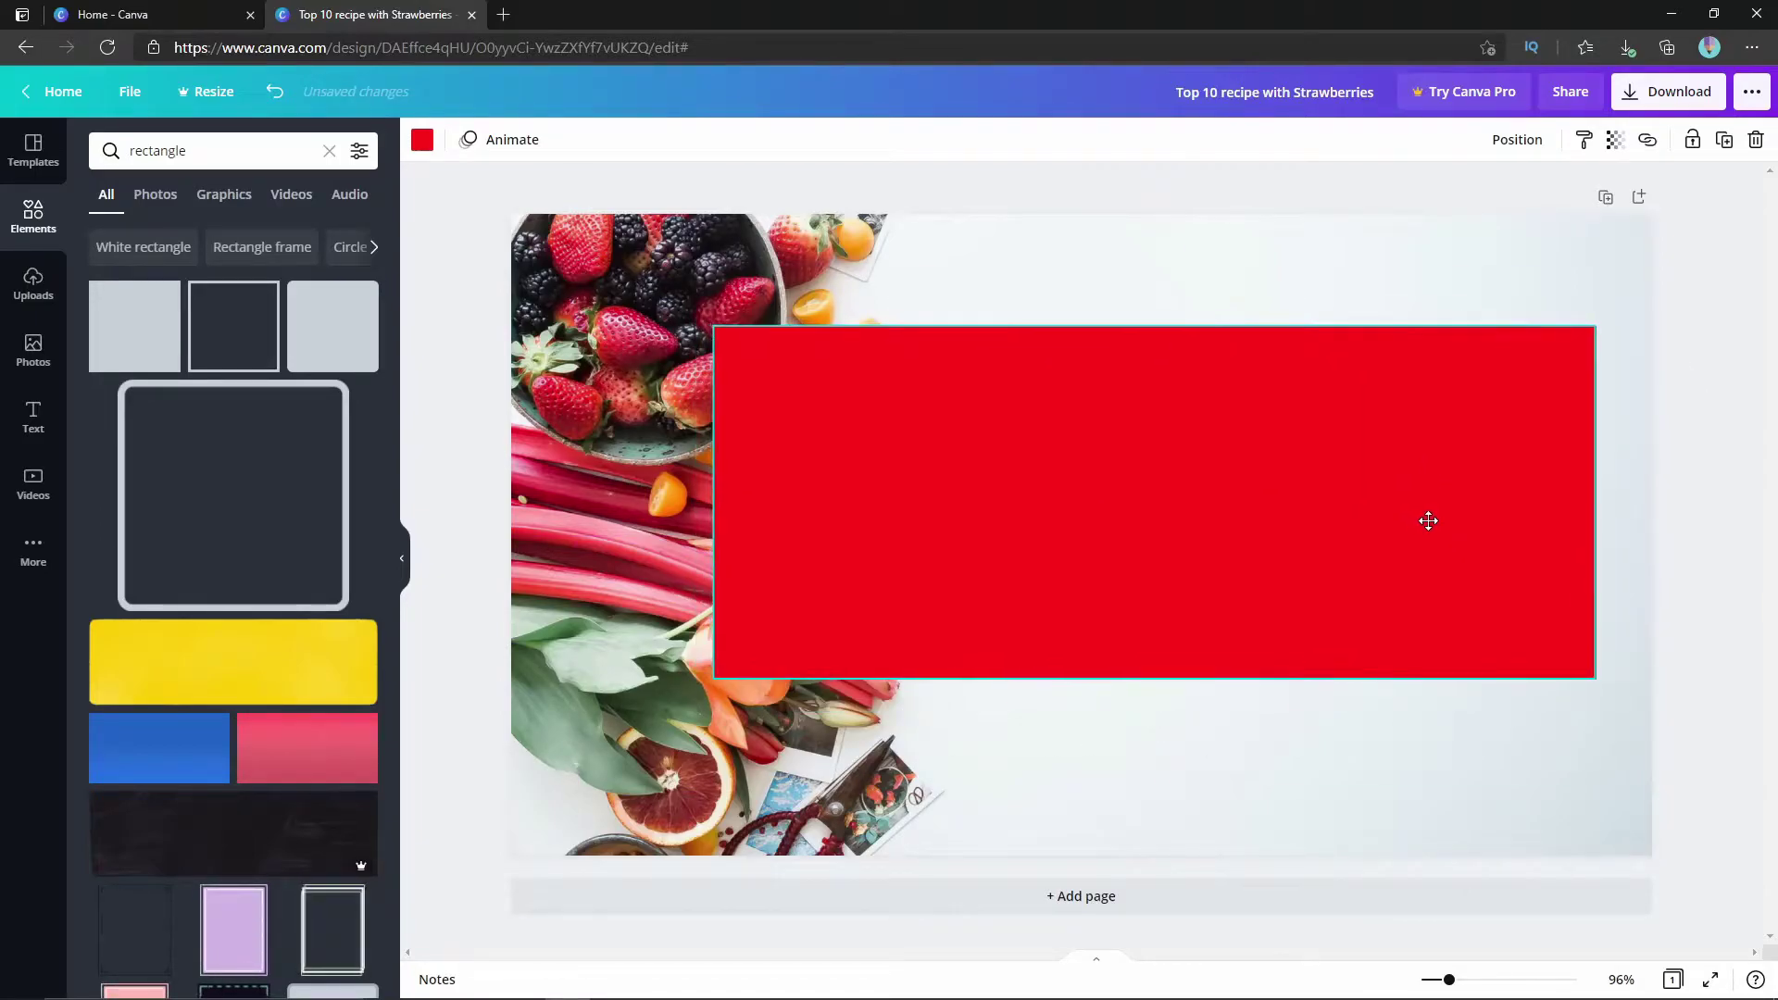
Step: Recolour the rectangle white and send it backward so it sits behind the heading text
left_click(422, 138)
left_click(250, 238)
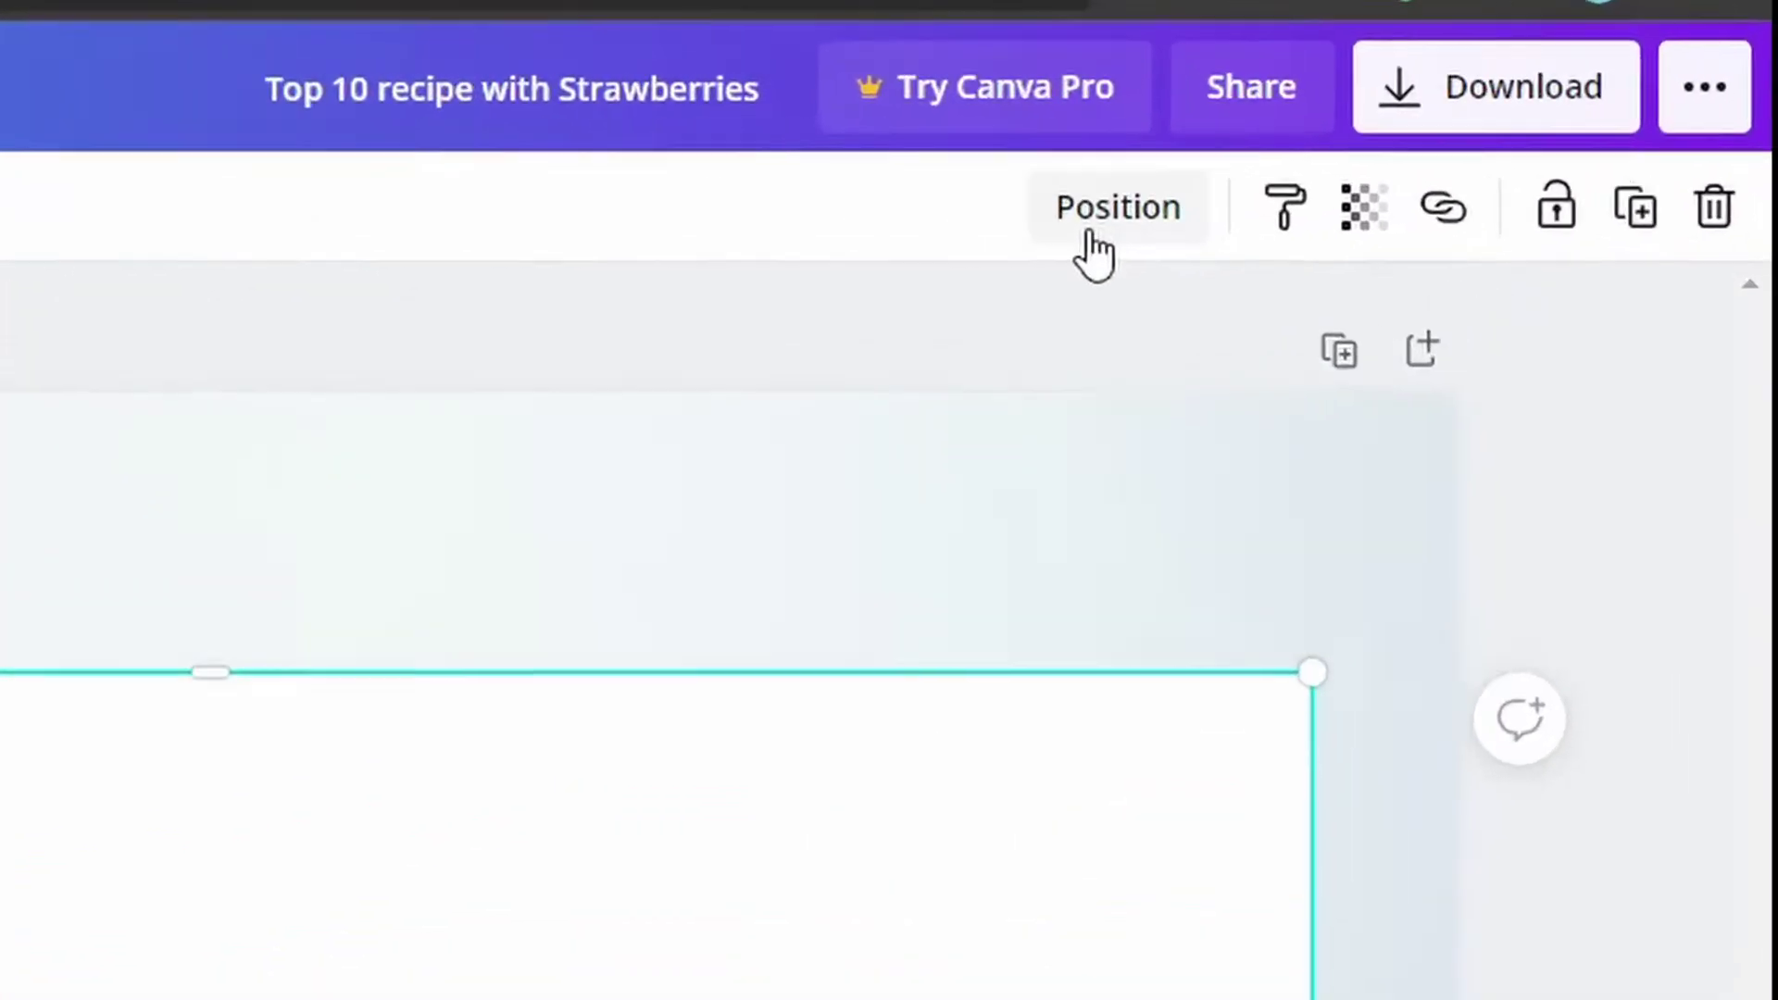
left_click(1506, 144)
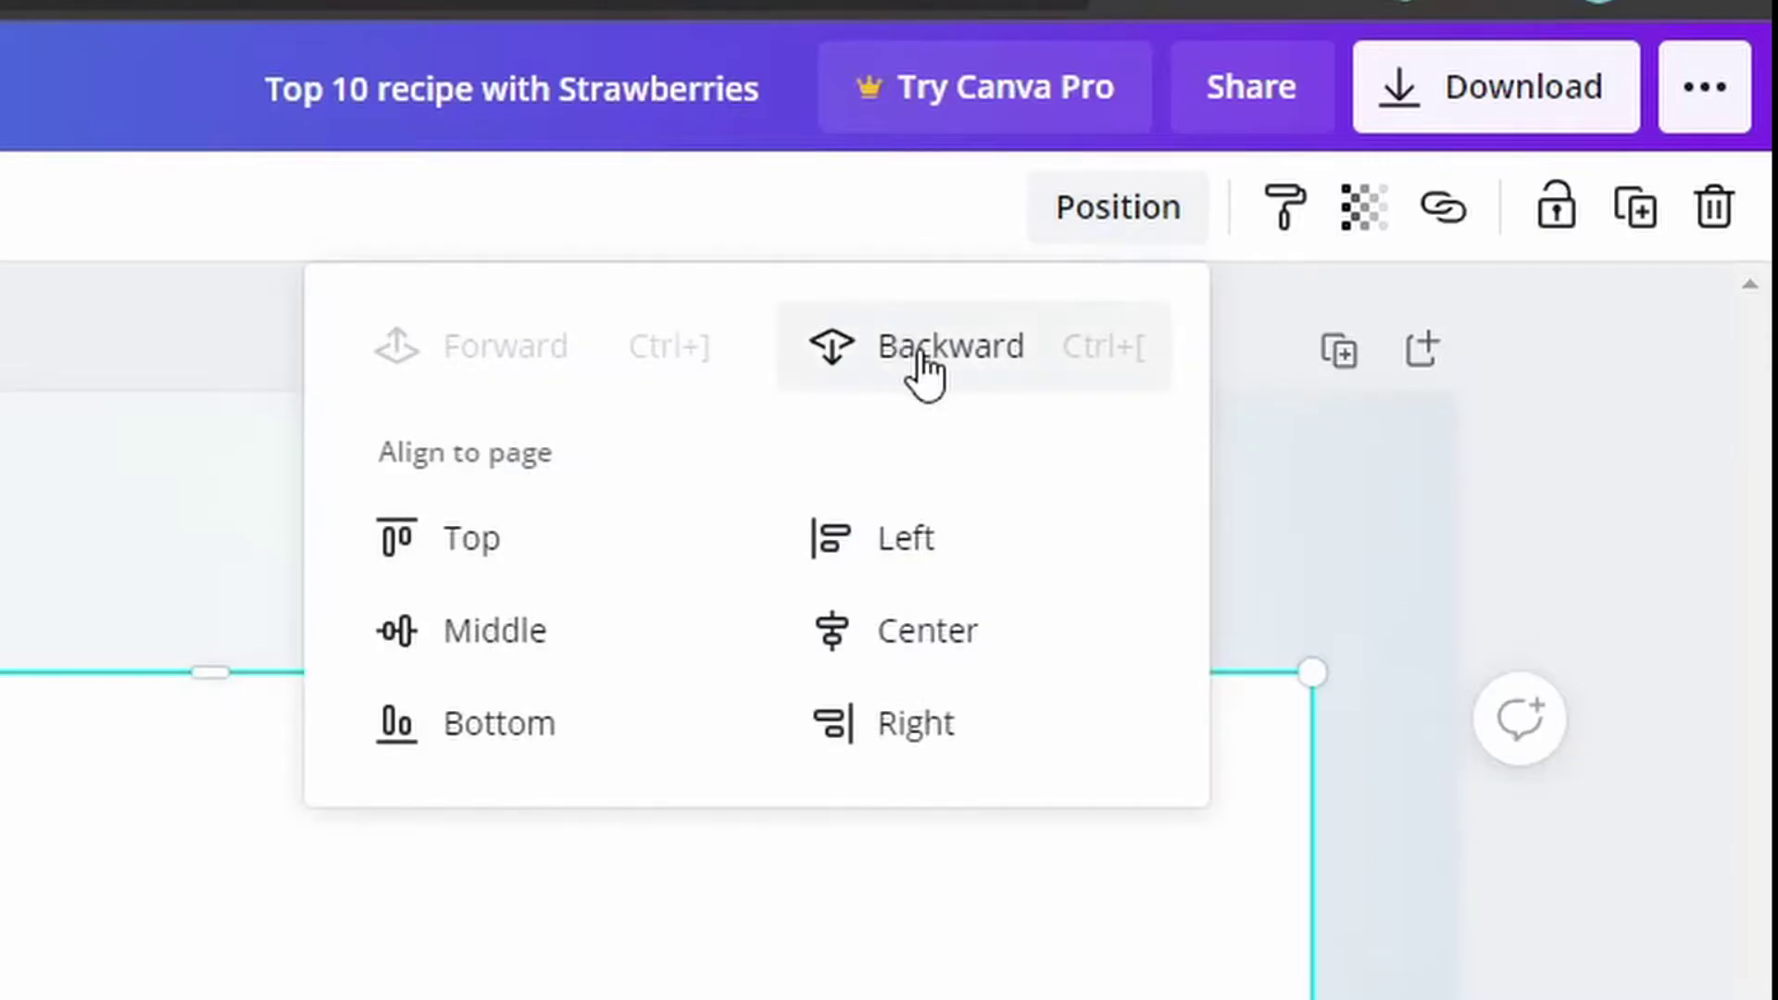
left_click(1438, 197)
left_click(407, 917)
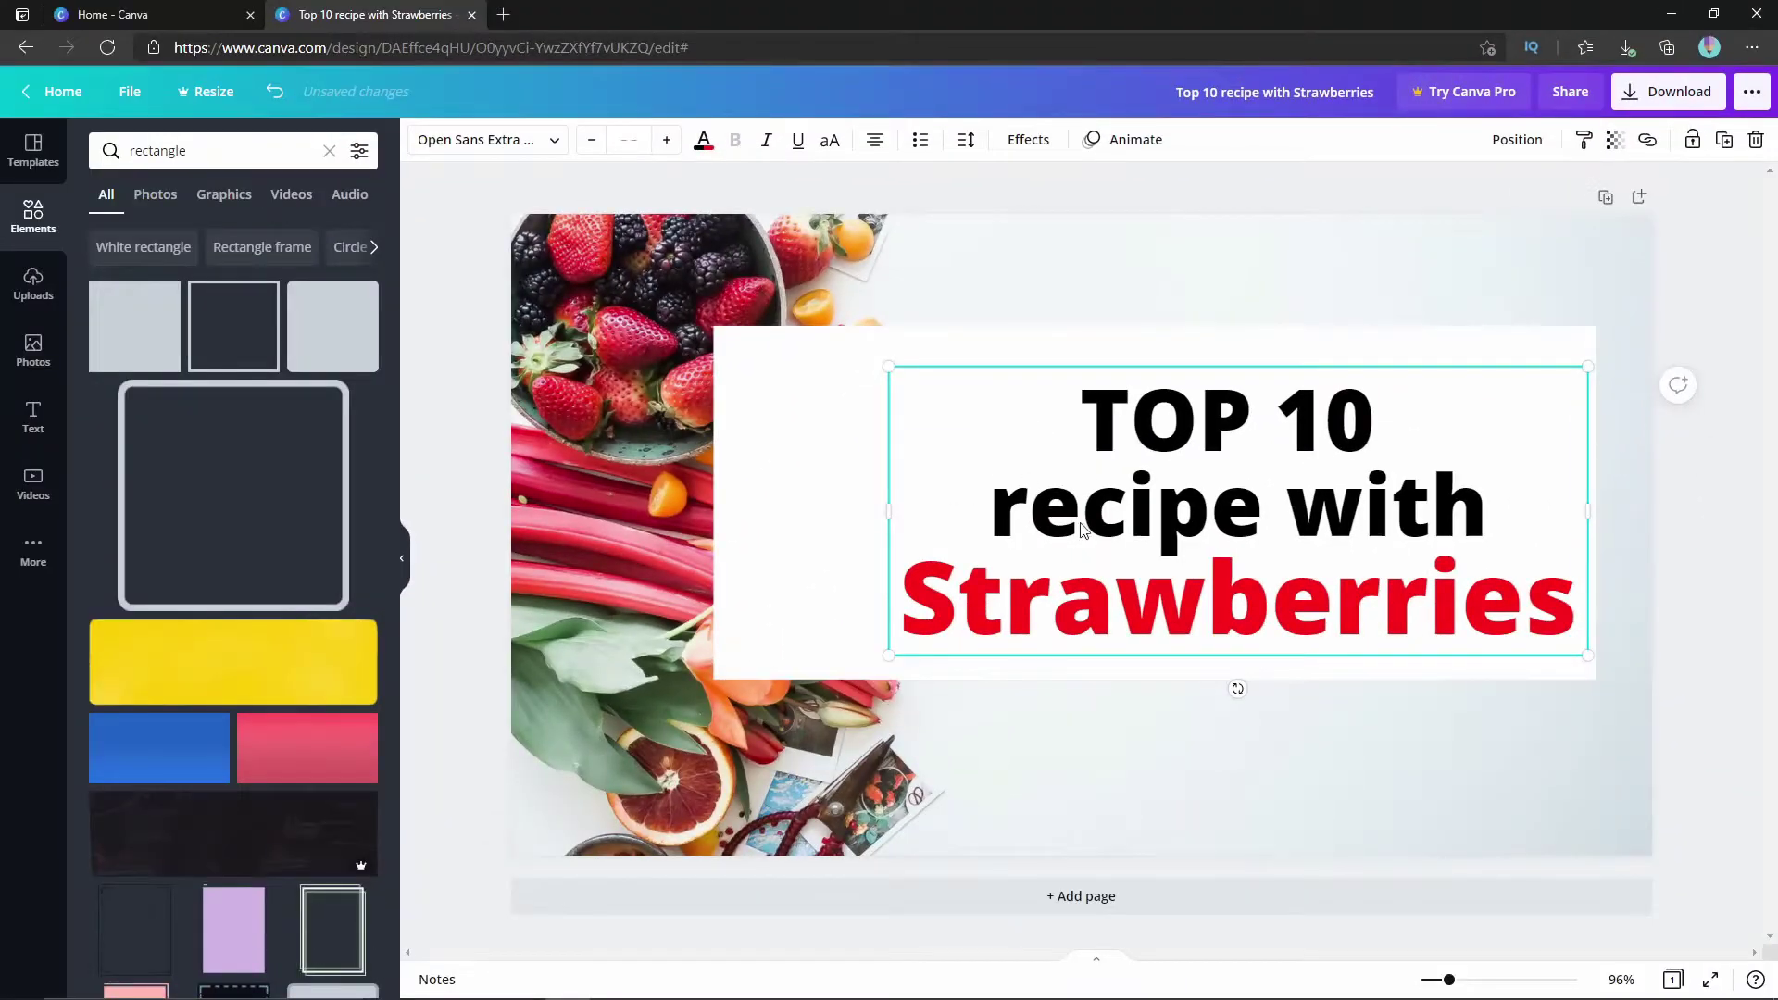
Step: Move the white rectangle flush with the page's right edge so the heading is centred on it
left_click(810, 552)
left_click_drag(782, 552, 828, 522)
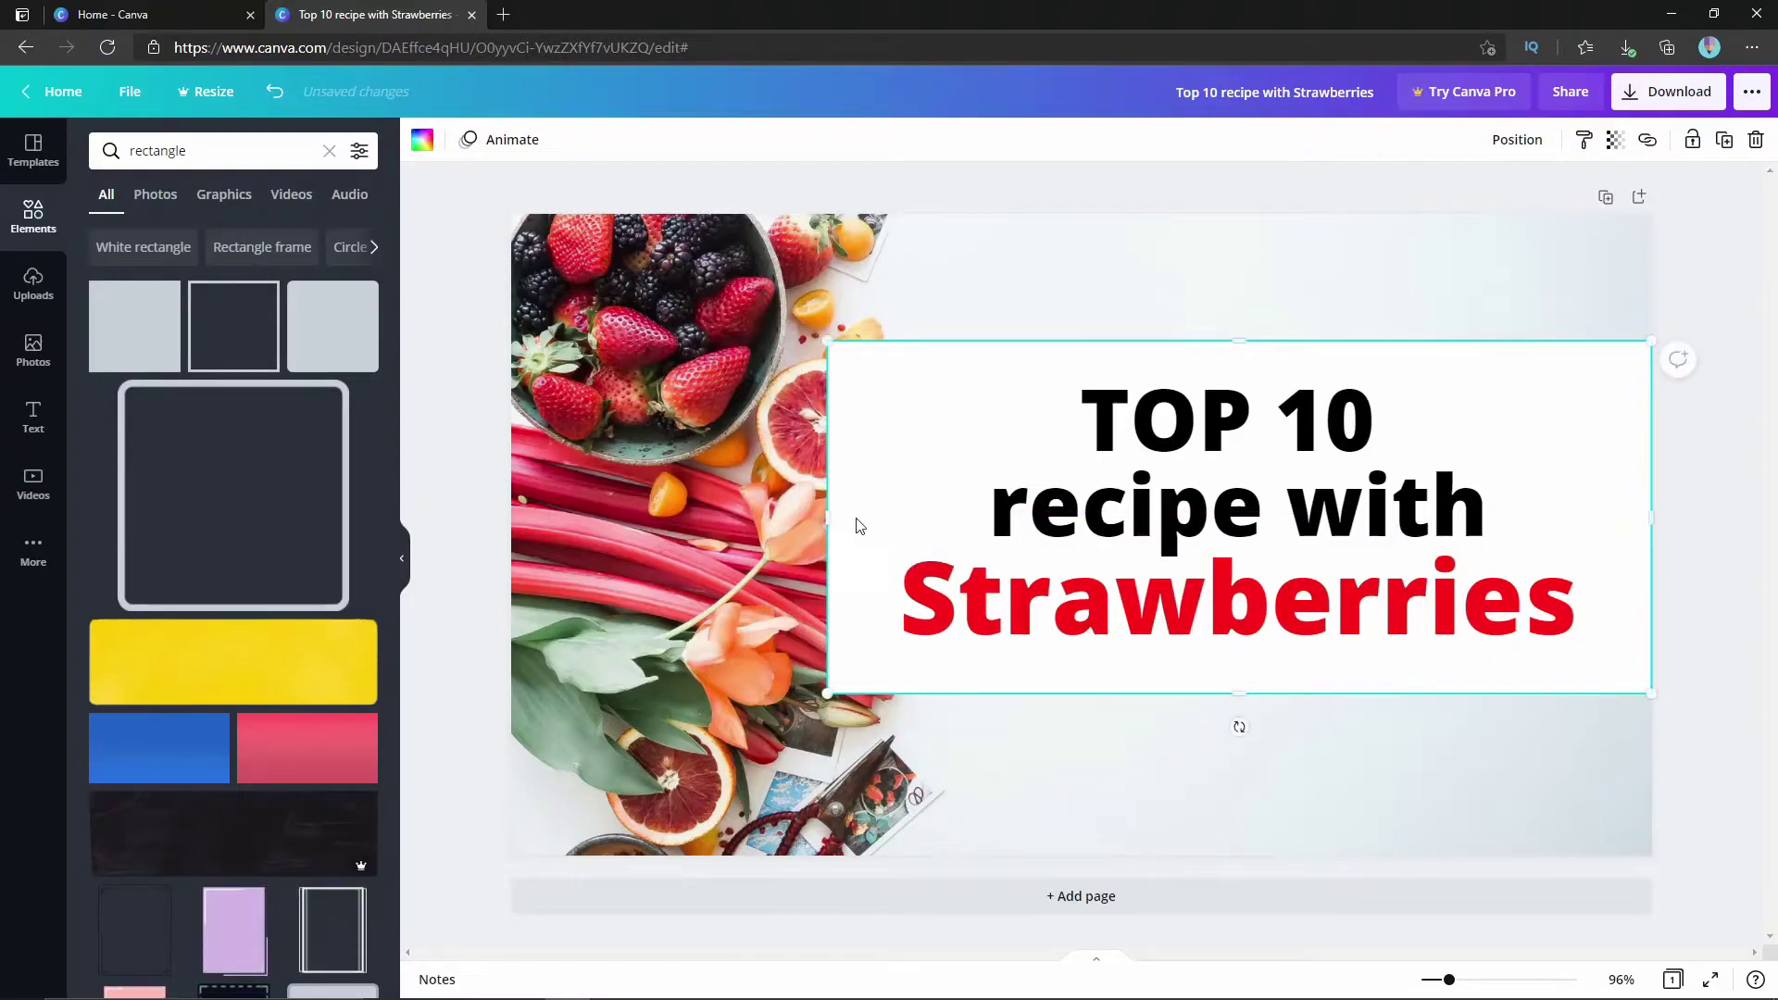
left_click(1460, 760)
Step: Enlarge the heading from its upper-left corner and scale up the white rectangle behind it to match
left_click(1384, 619)
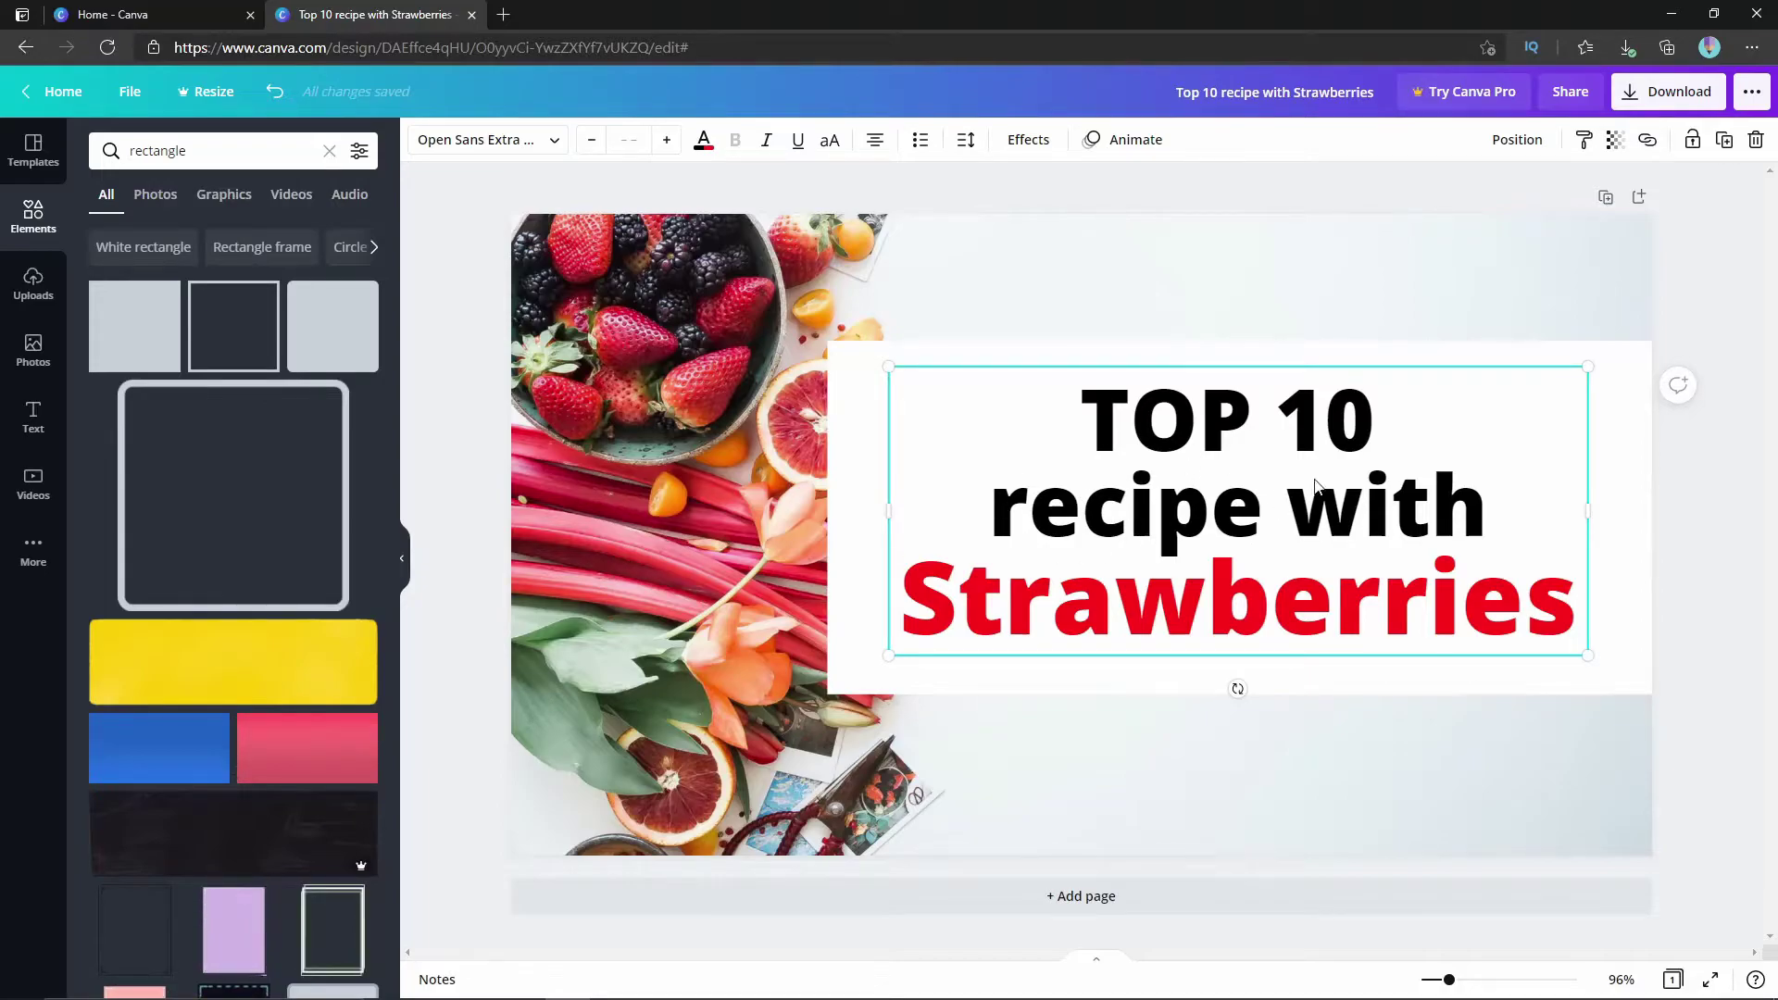
left_click_drag(891, 368, 722, 291)
left_click(1081, 684)
left_click_drag(827, 341, 680, 277)
left_click(1262, 544)
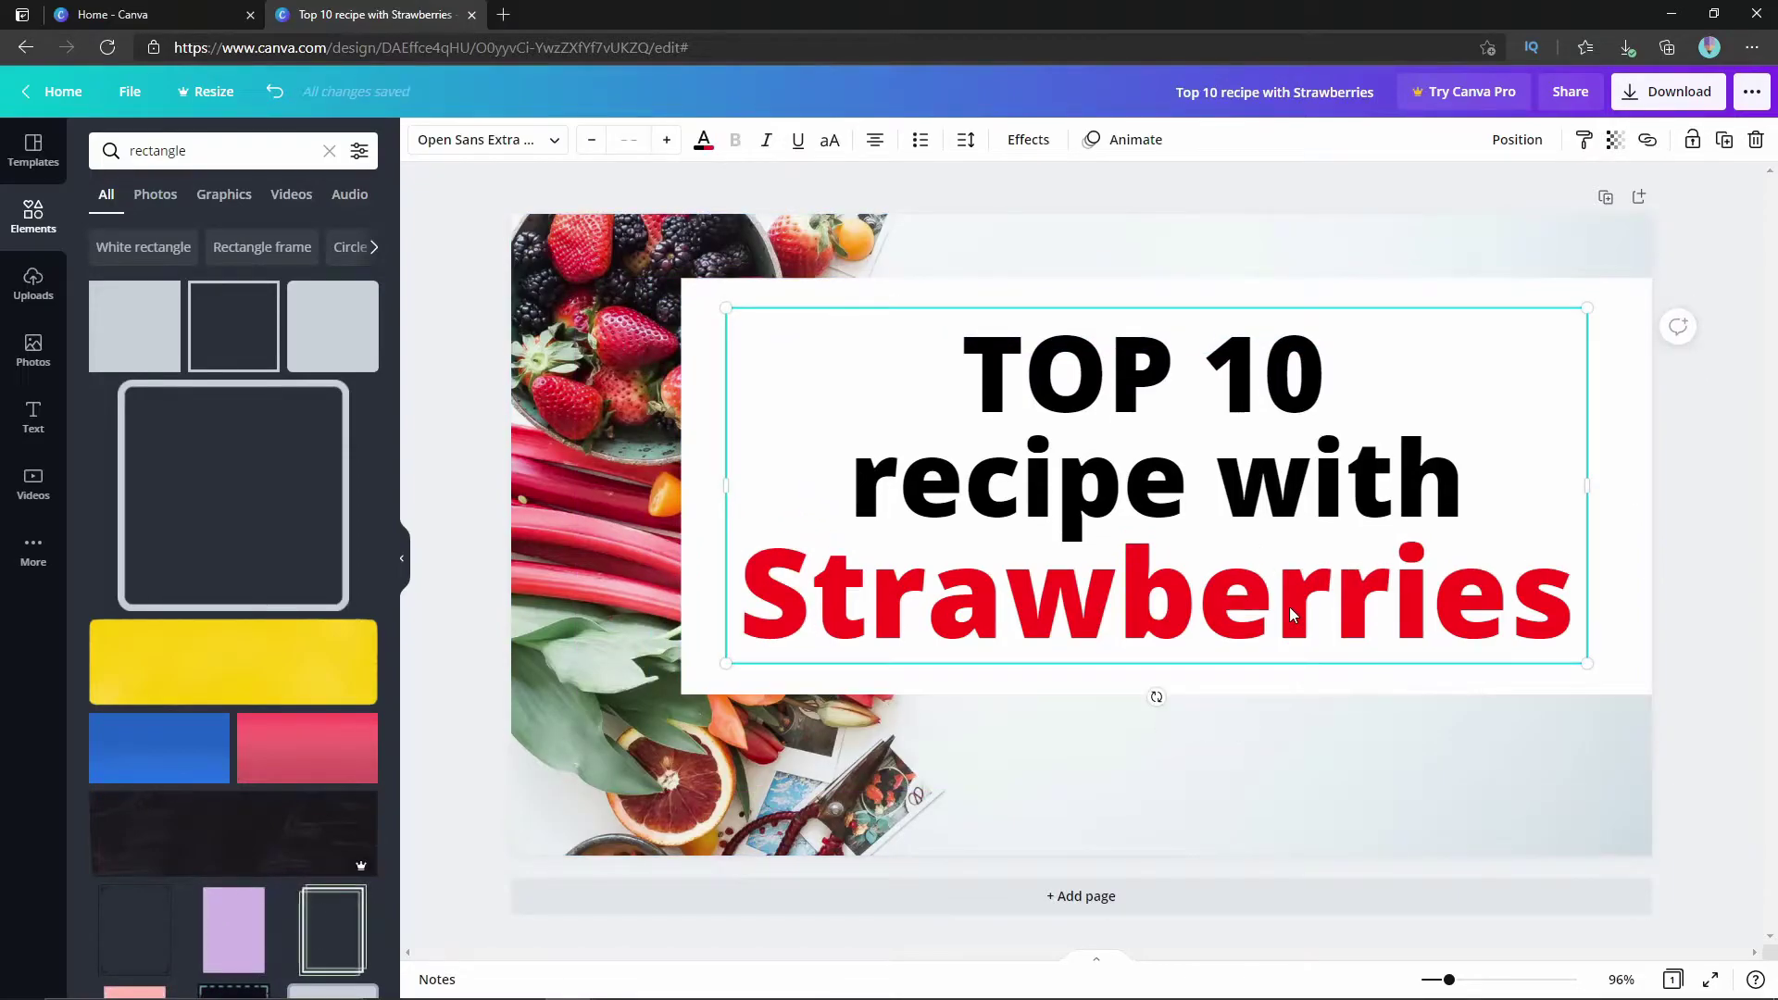
Step: Select the heading together with the white rectangle and move both towards the middle of the page
left_click(1725, 652)
left_click(1574, 607)
left_click(1639, 602, "shift")
left_click_drag(1610, 602, 1537, 648)
left_click(1672, 745)
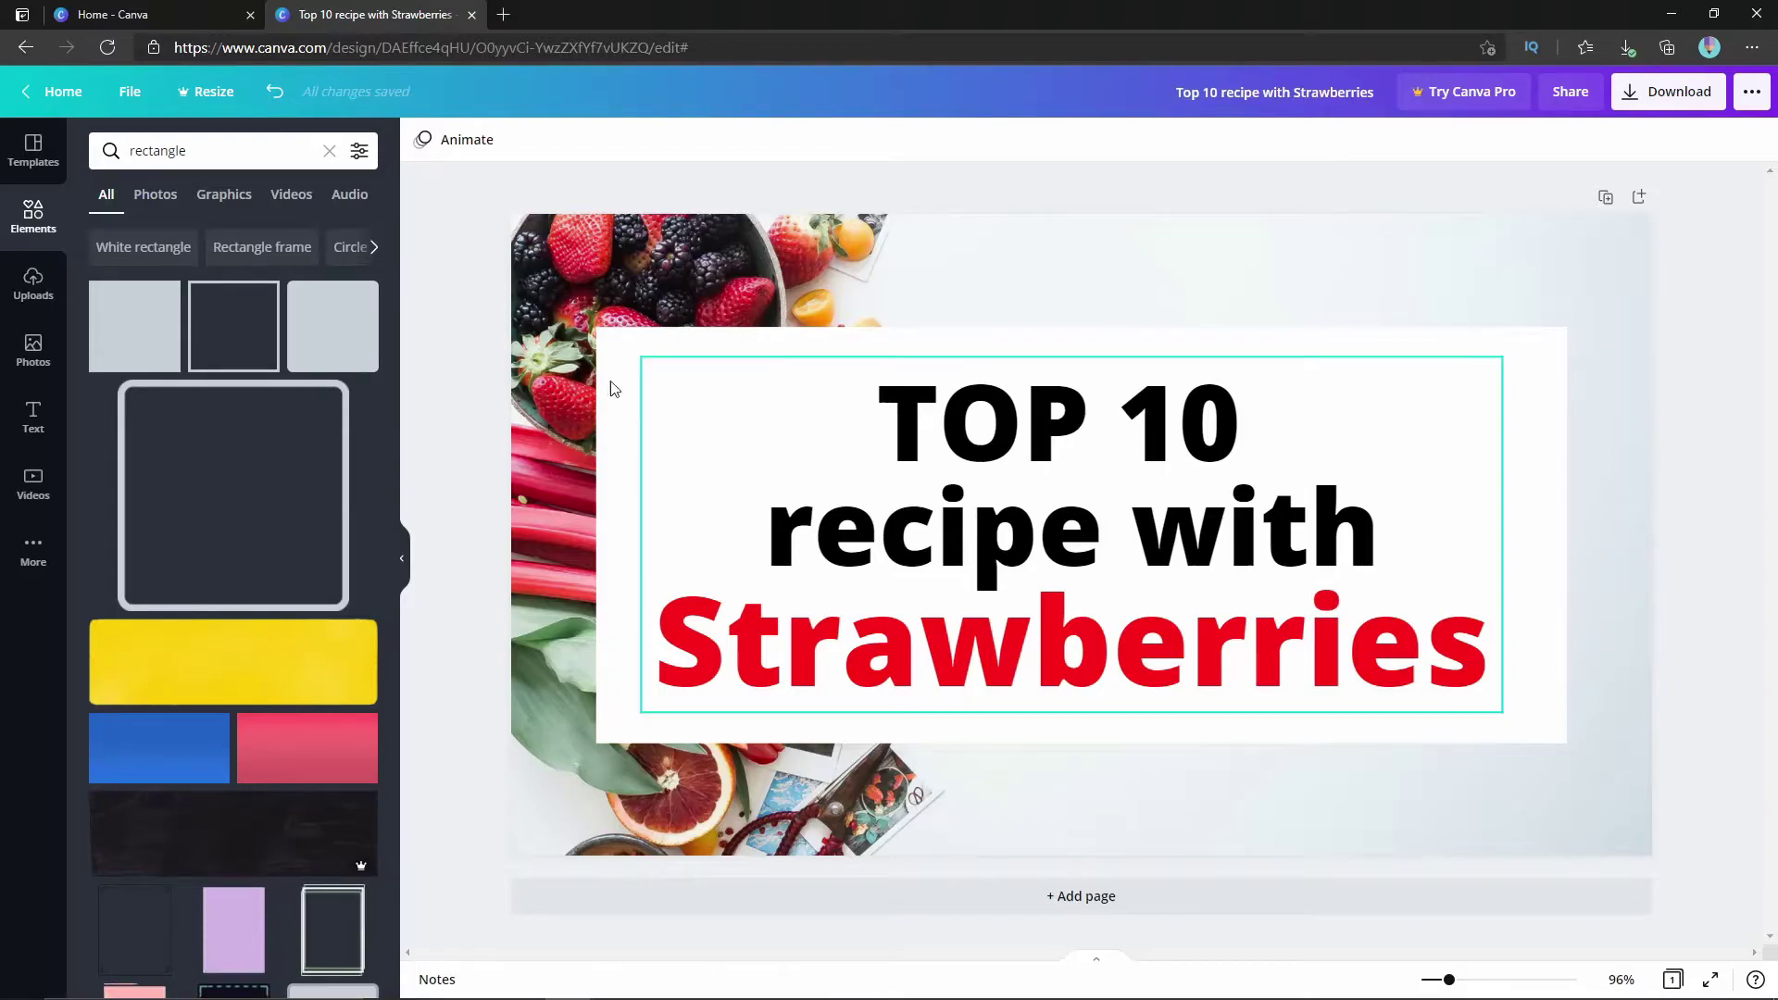
Step: Duplicate the page and replace the copy's background with the uploaded photo of the man giving a thumbs up
left_click(34, 283)
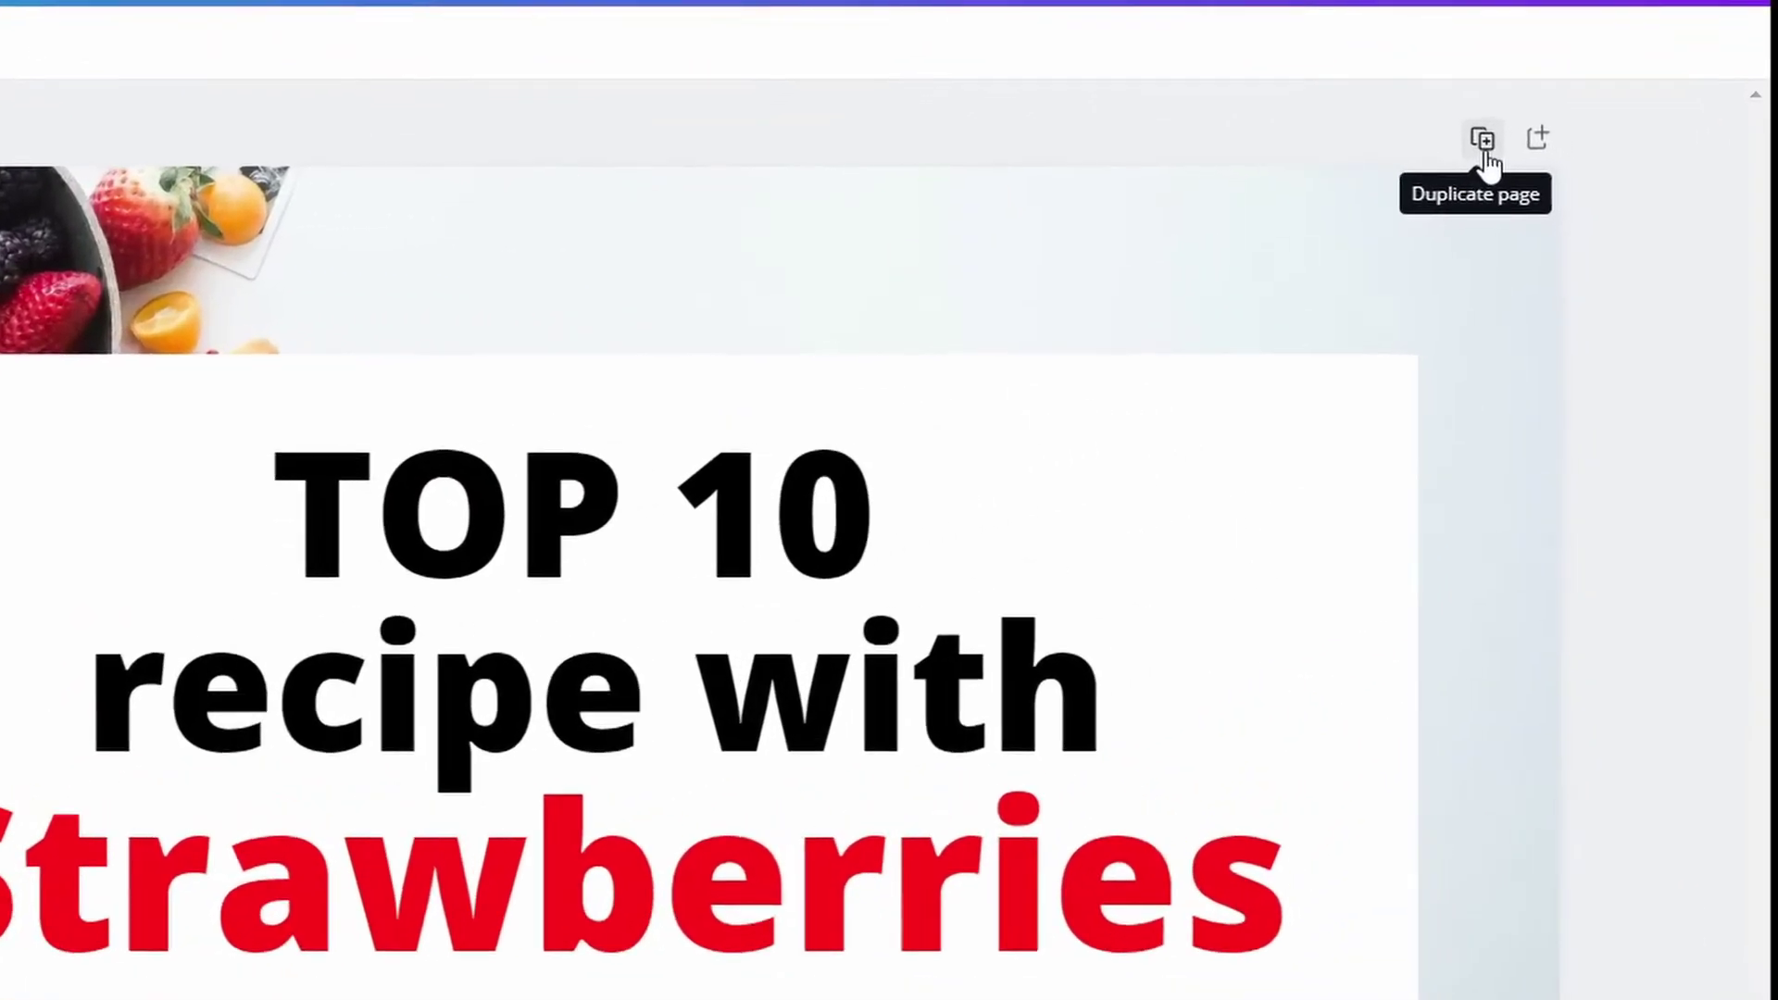
left_click(1461, 134)
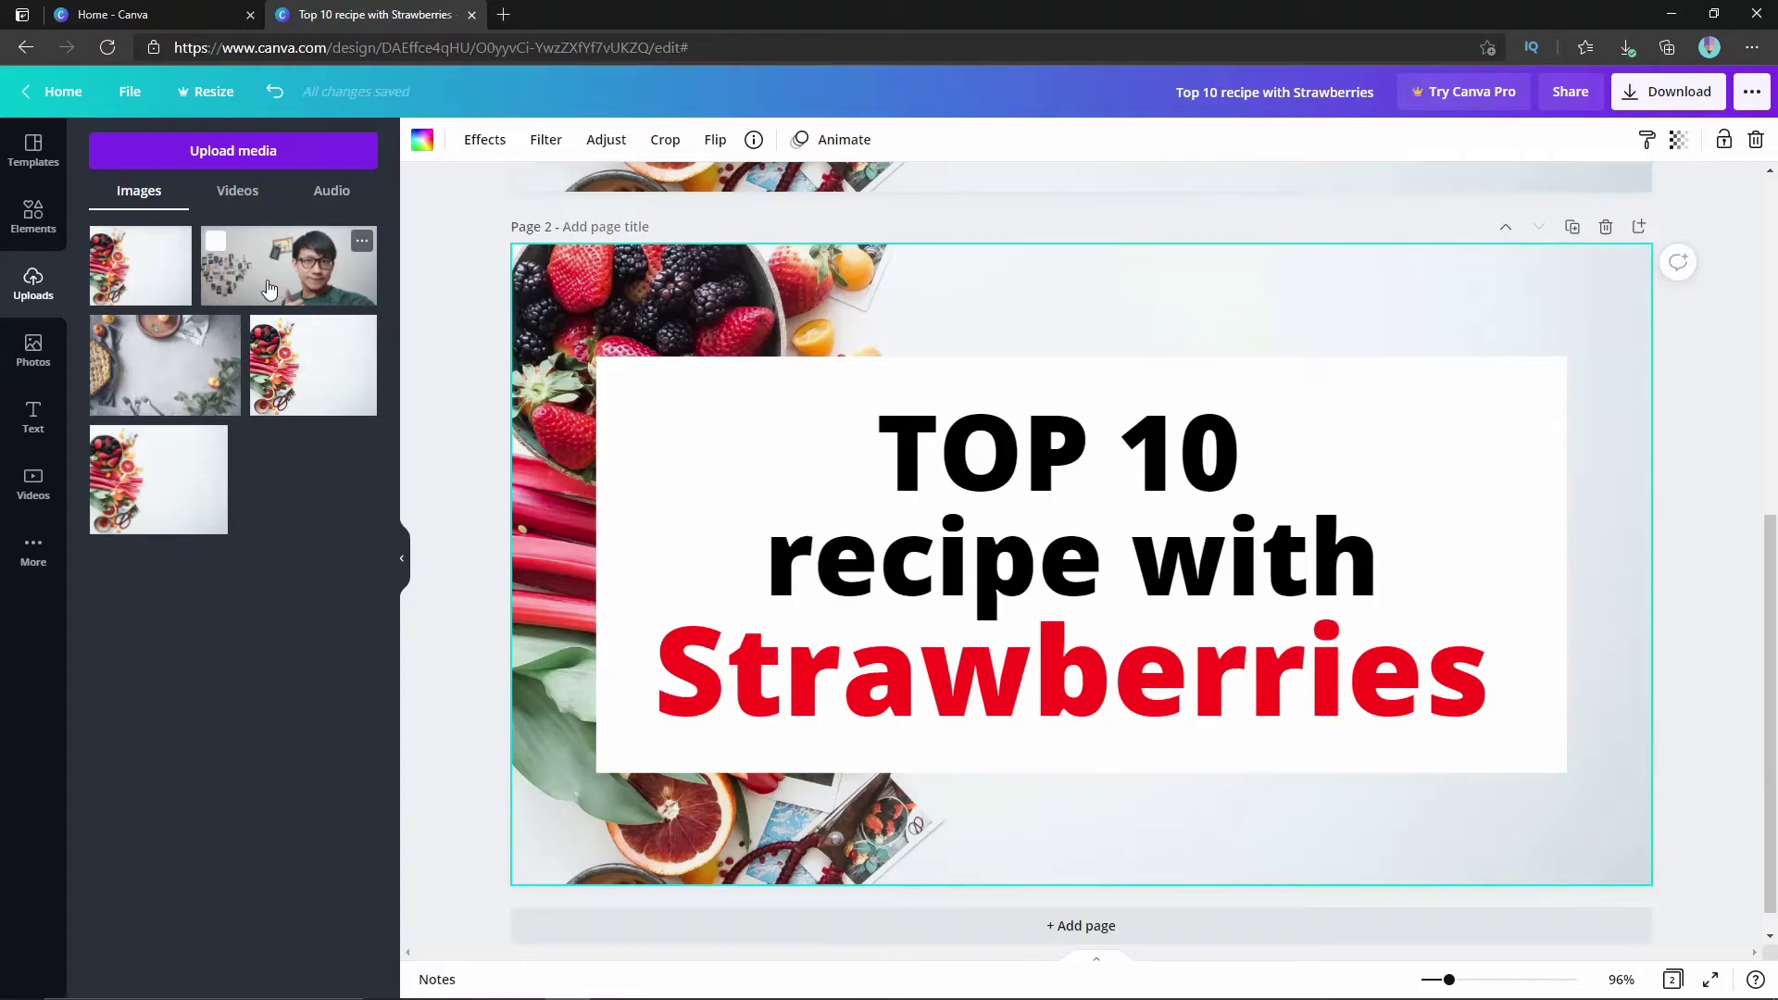
left_click_drag(268, 288, 499, 276)
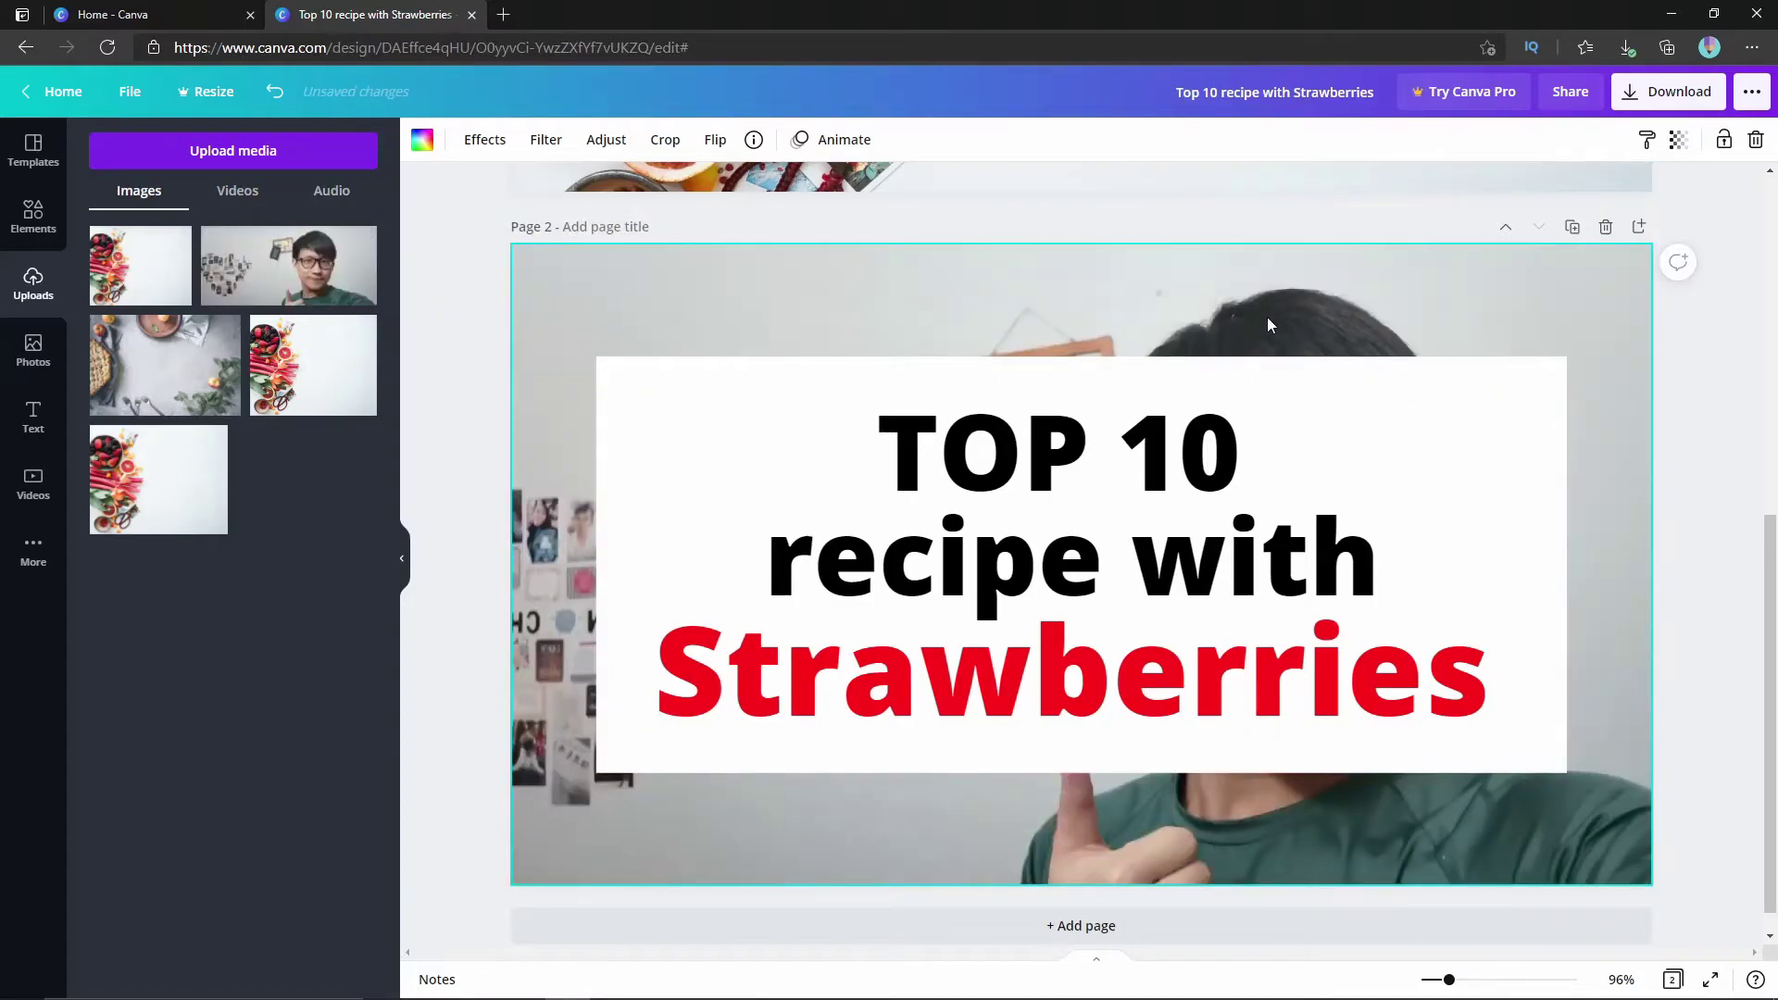
Step: Shrink the white rectangle and the heading on page 2, and move both to the left, clear of the man's face
left_click(1548, 568)
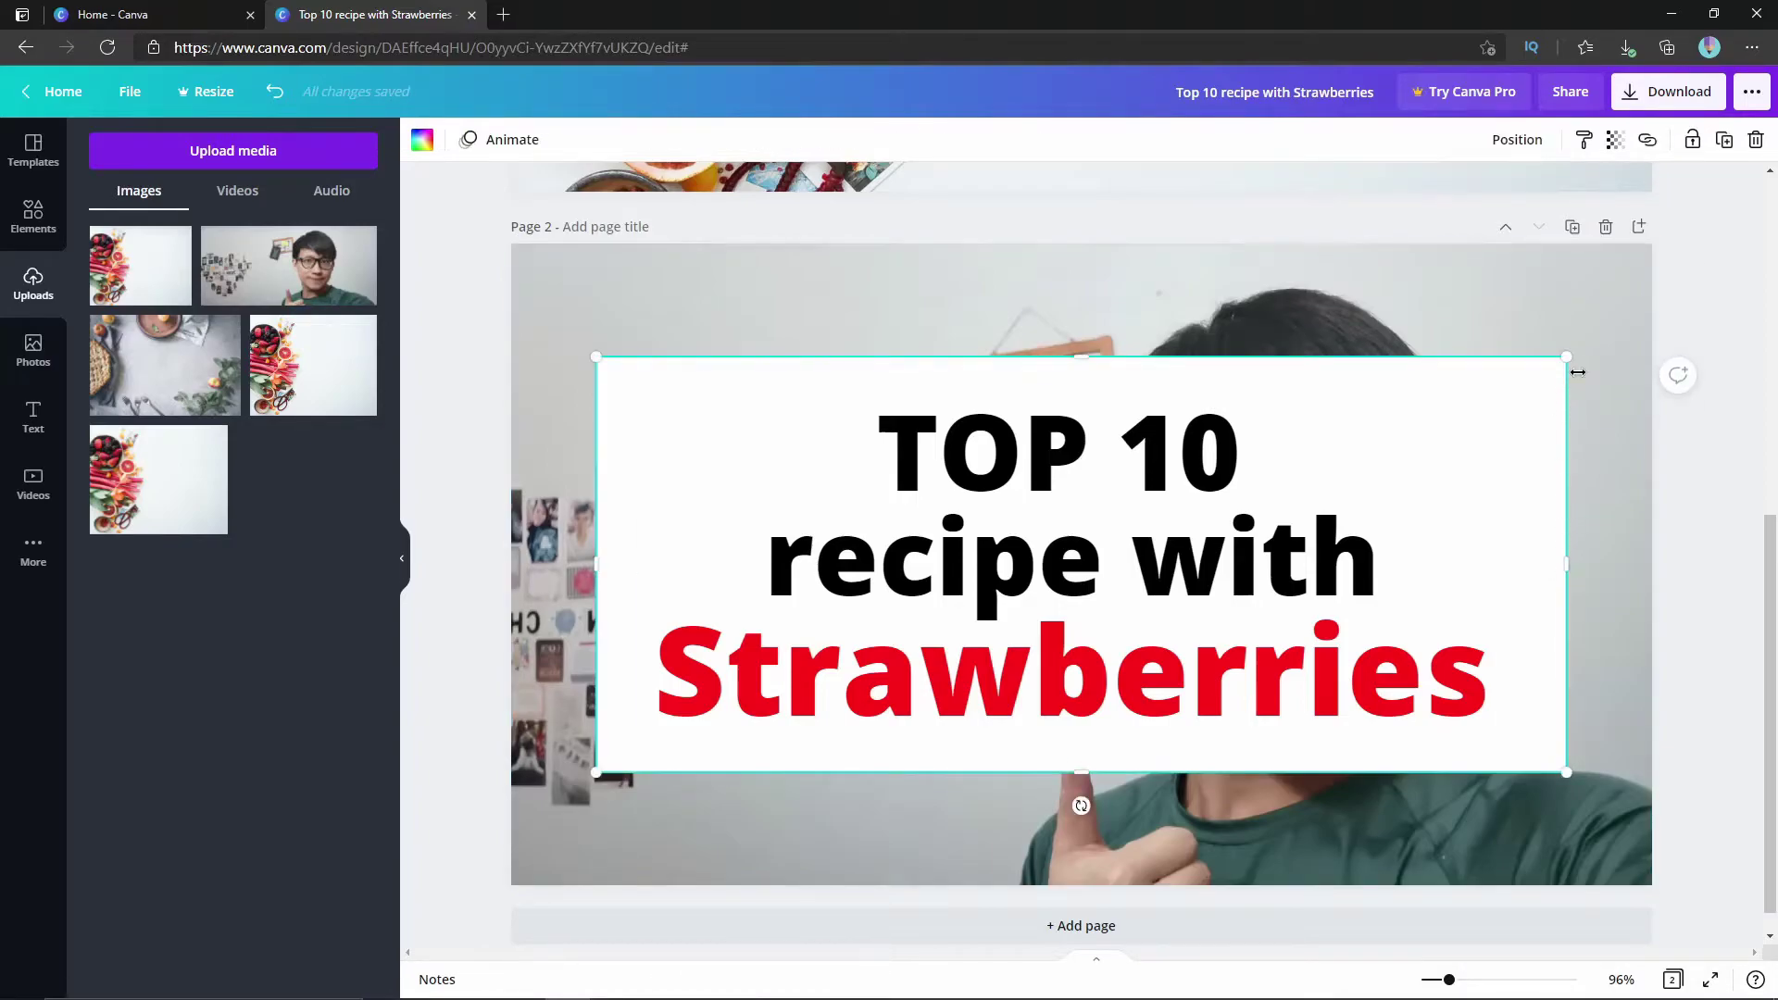
left_click_drag(1563, 360, 1292, 474)
left_click(1430, 412)
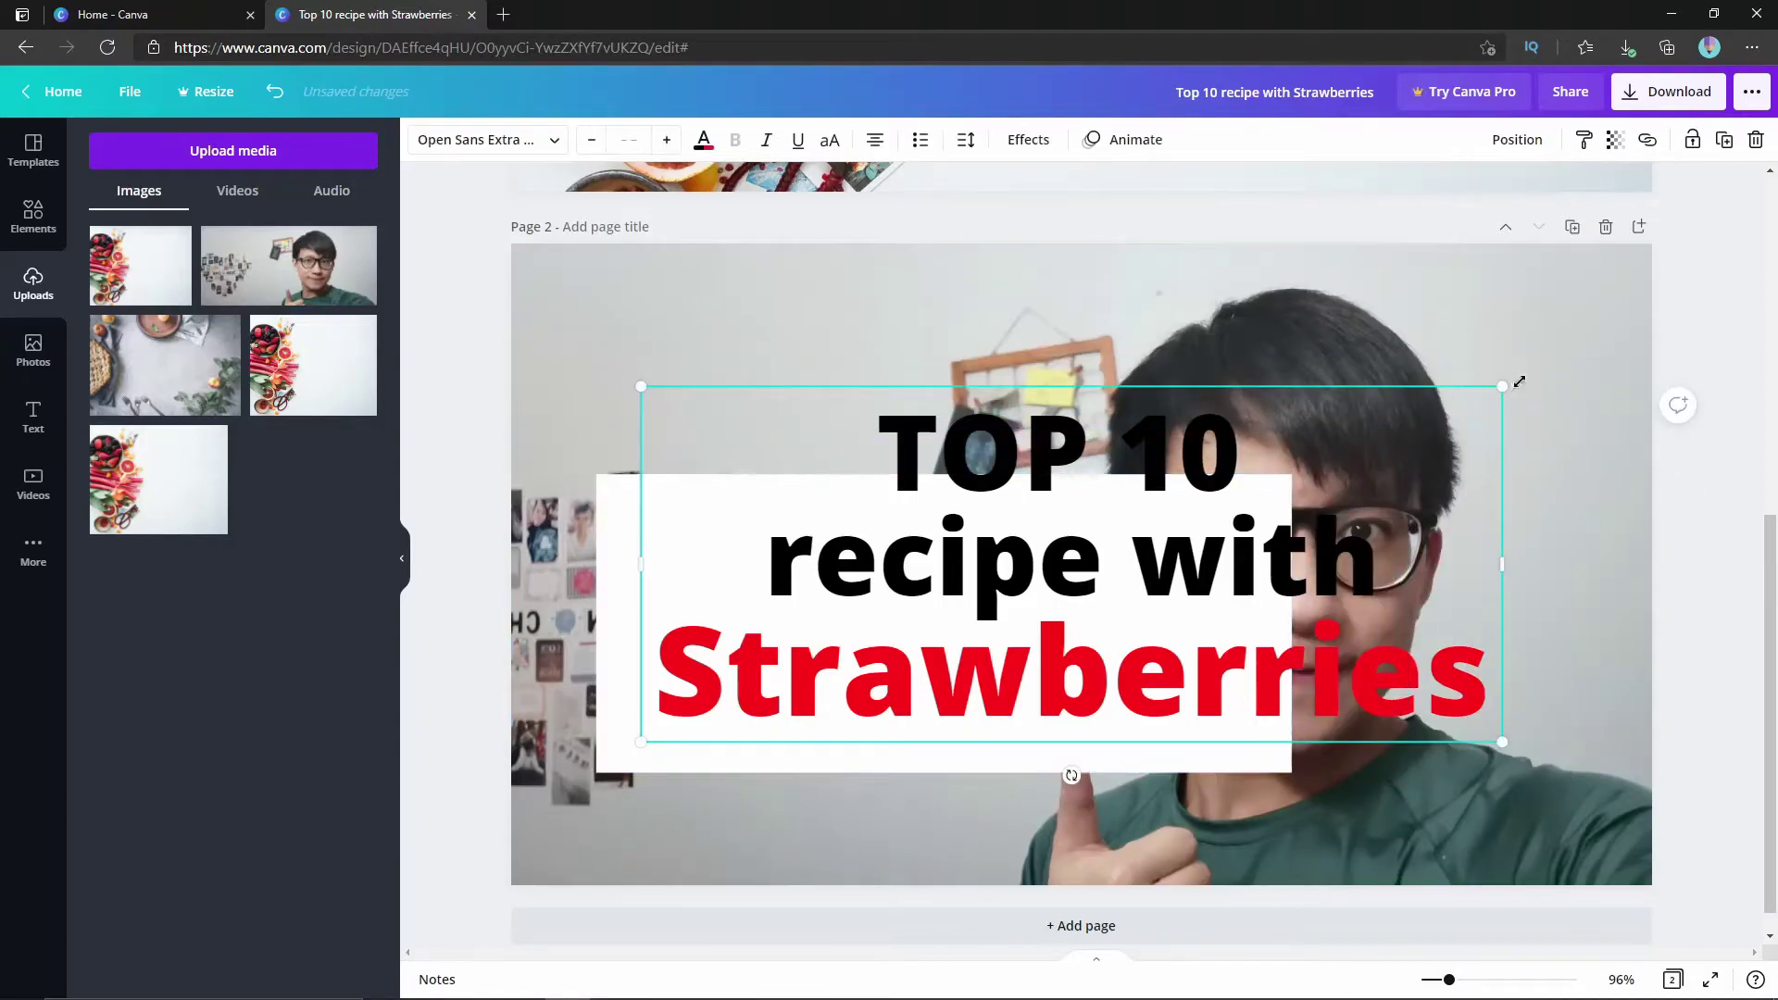
left_click_drag(1501, 388, 1227, 504)
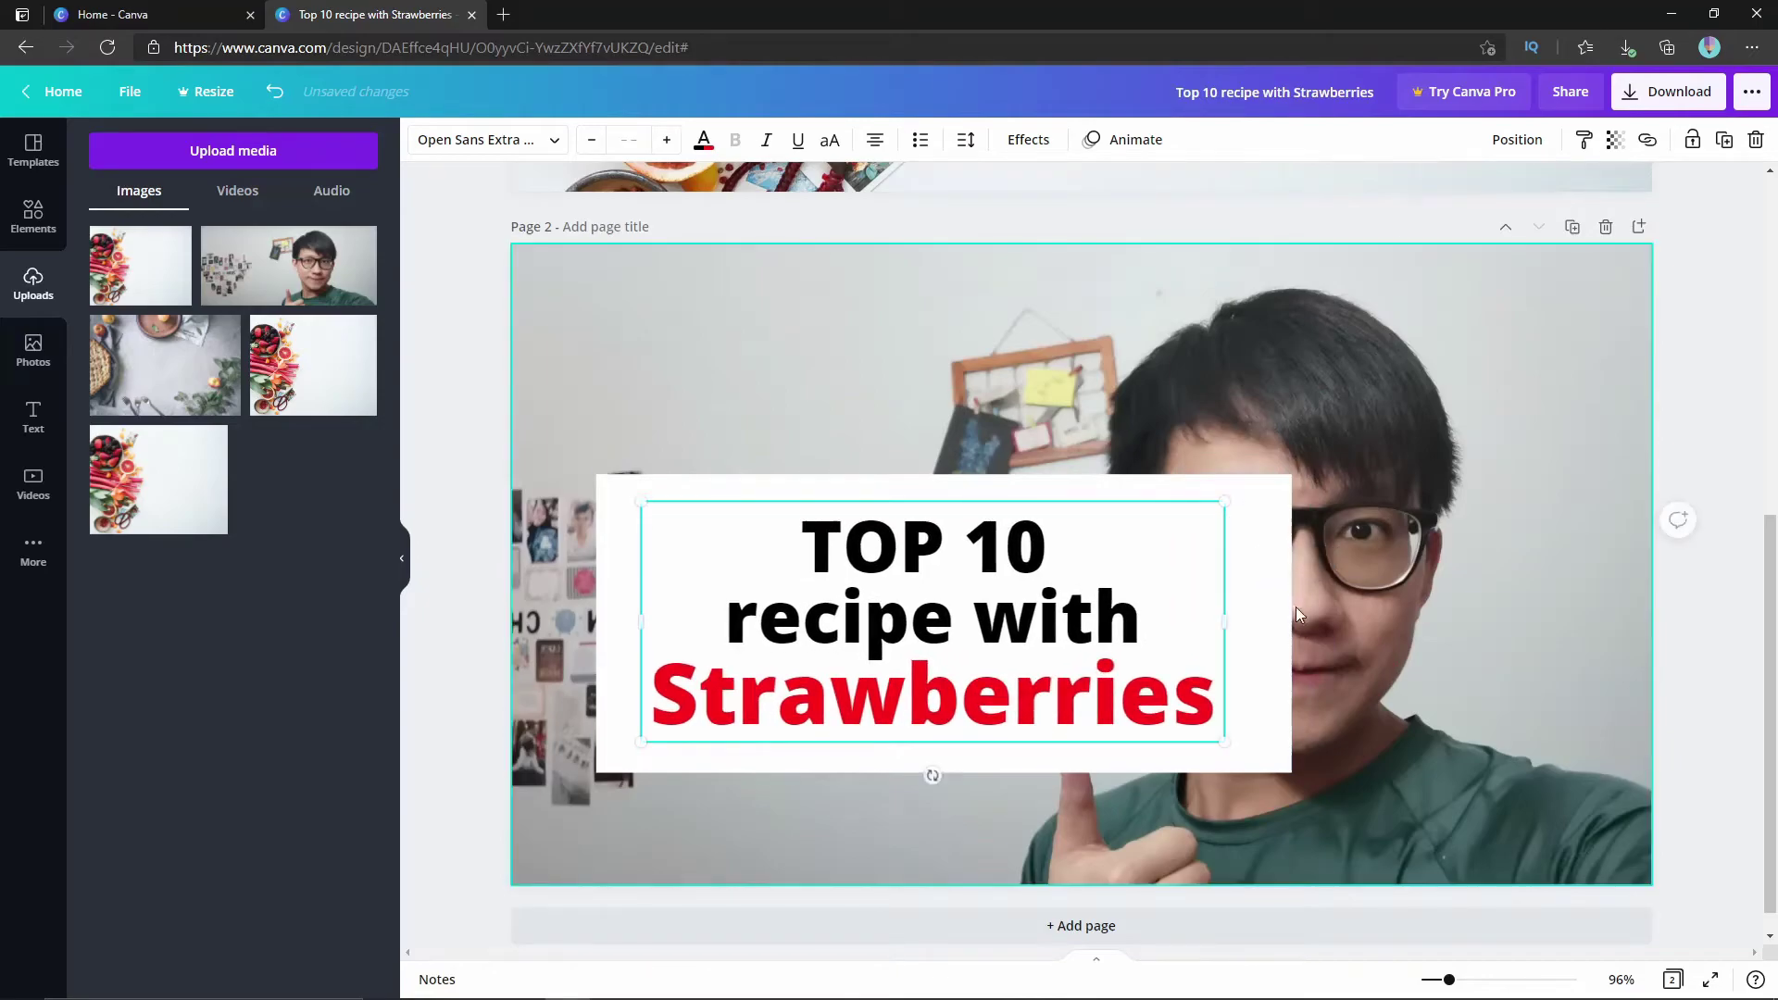
left_click(1279, 628, "shift")
left_click_drag(1243, 627, 1162, 556)
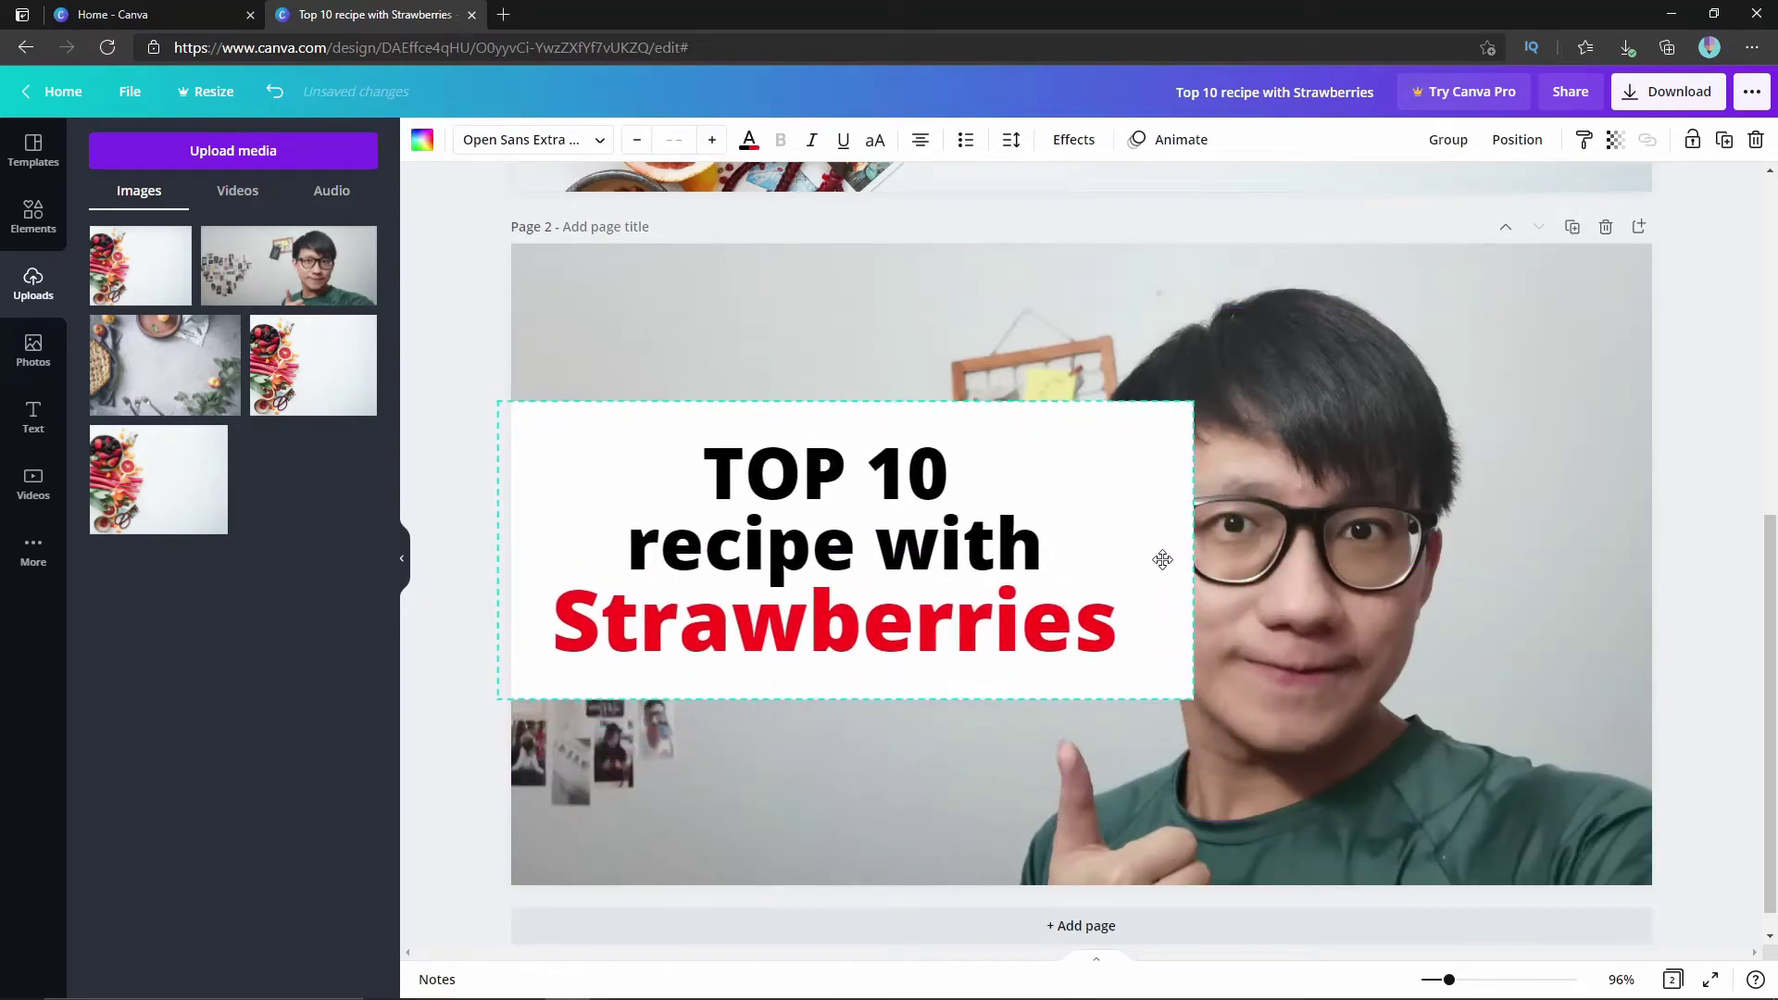
Step: Reposition page 2's background photo so the man stands further right, and adjust the heading and white rectangle beside him
double_click(1410, 546)
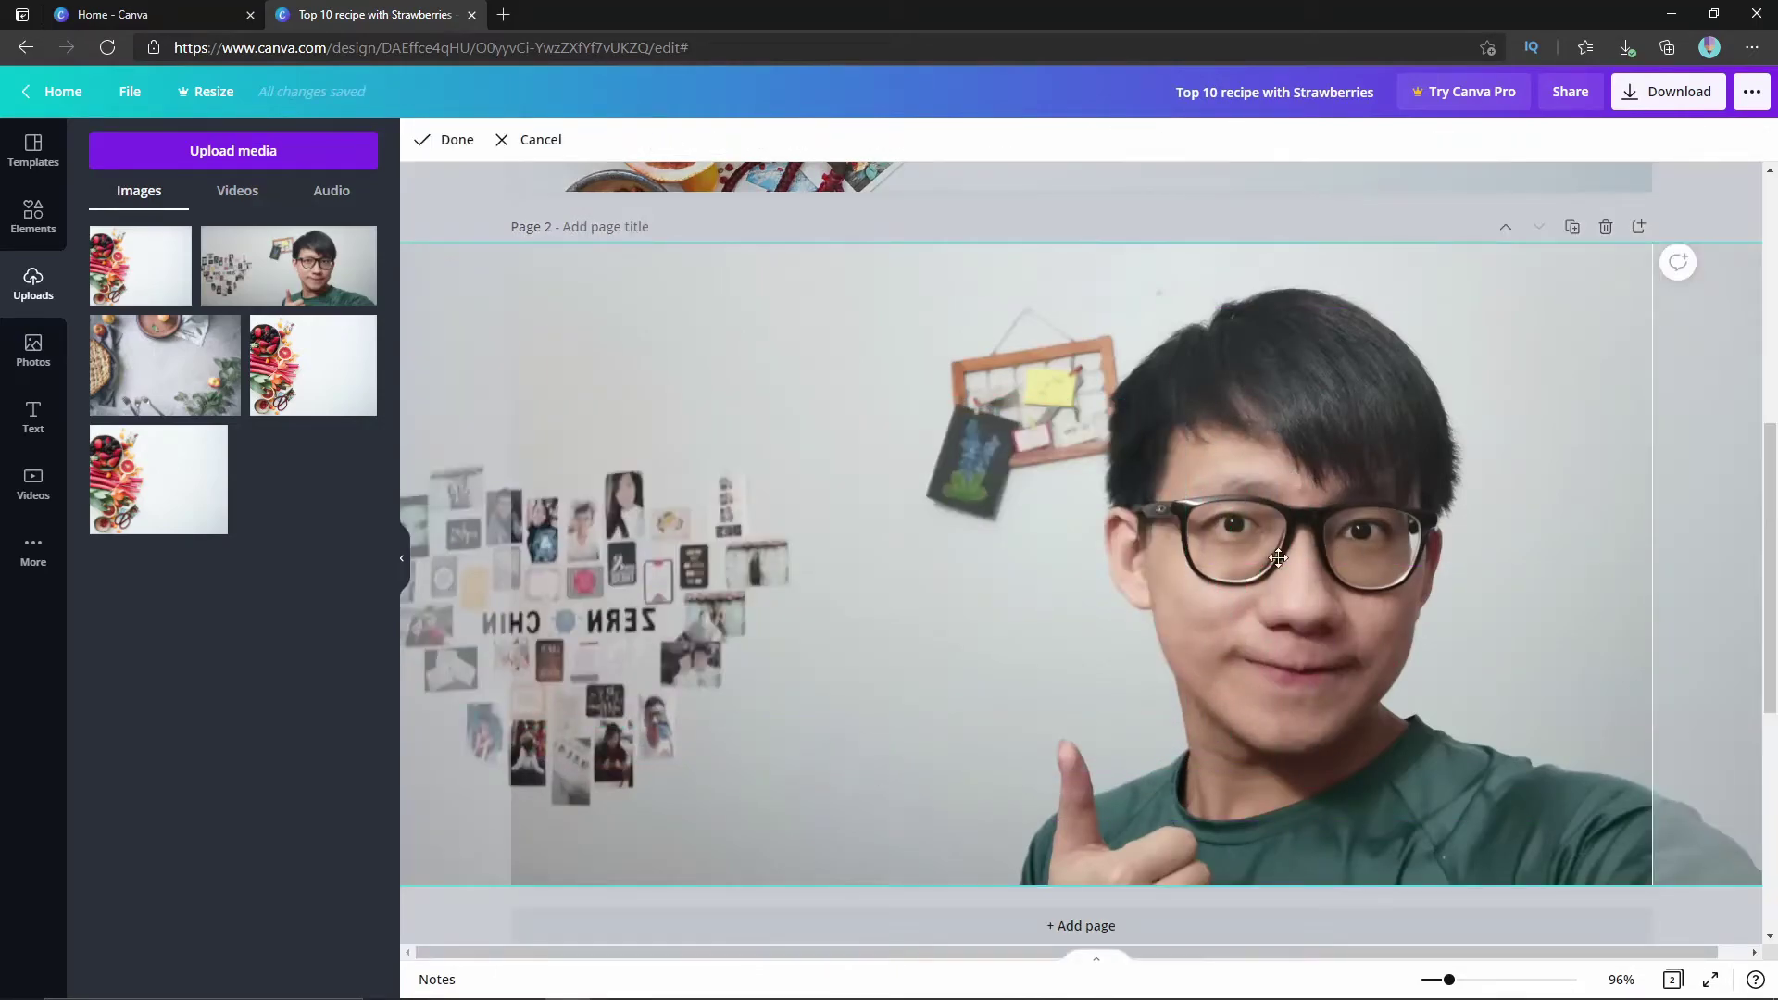
left_click_drag(1185, 558, 1333, 572)
left_click(448, 139)
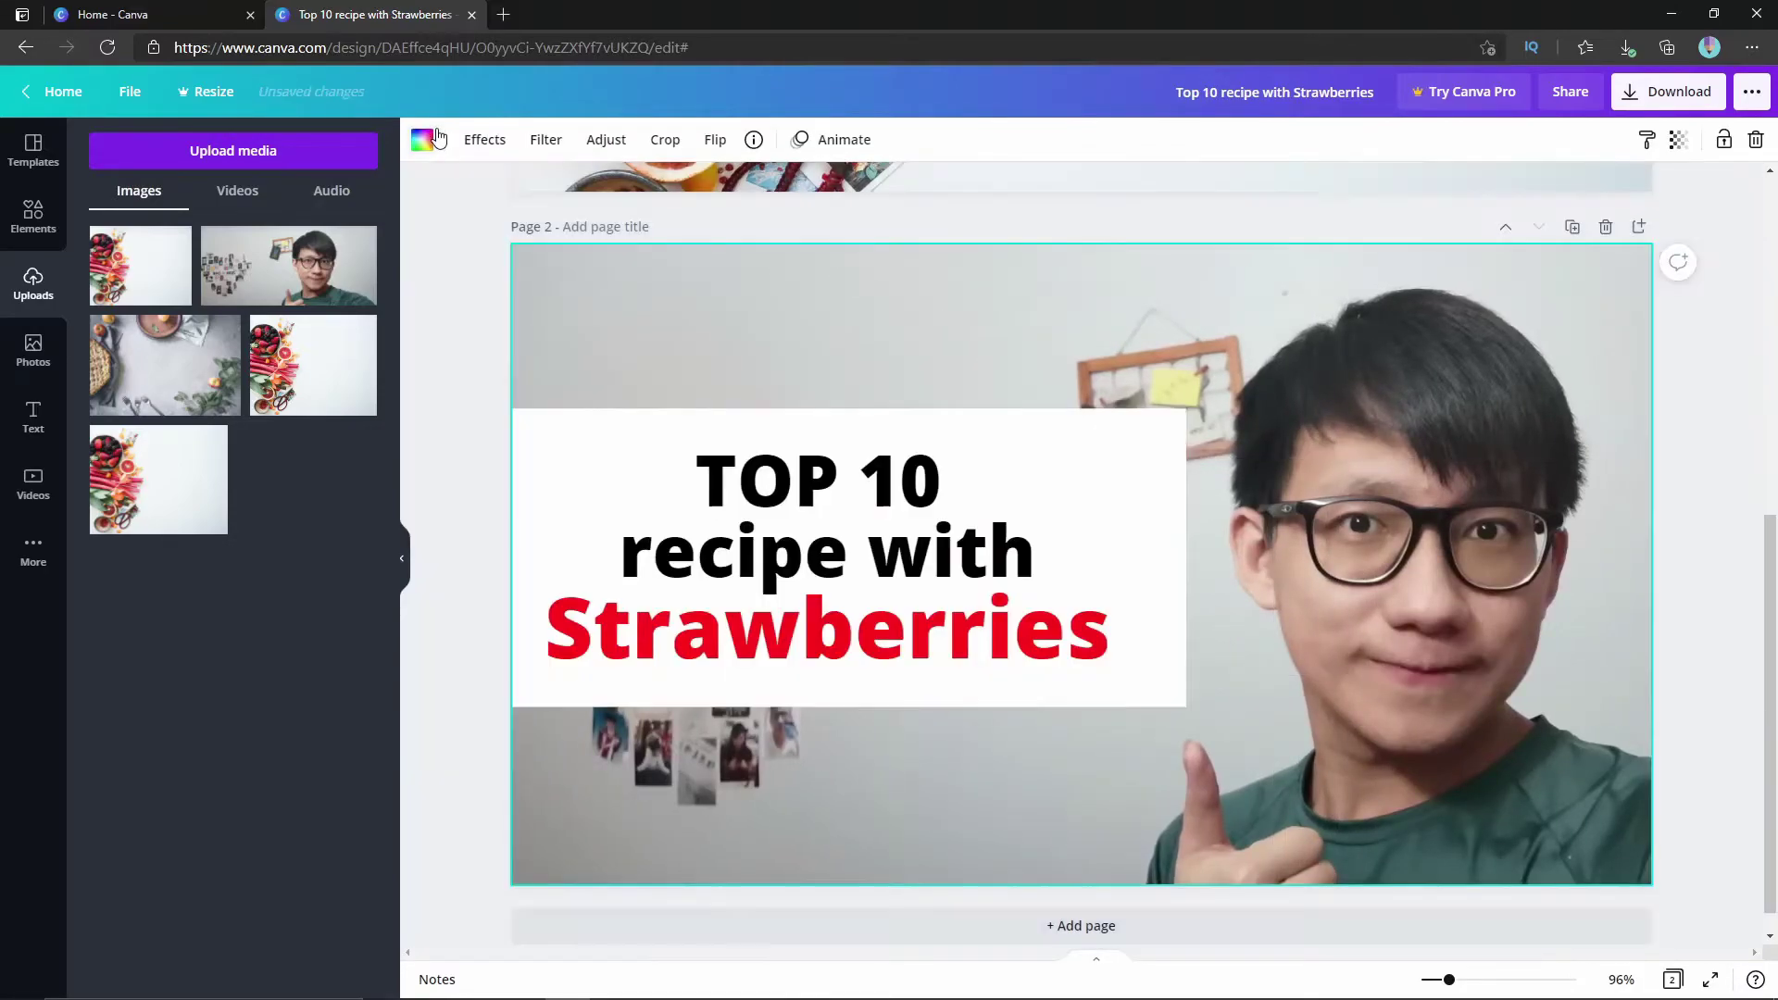
left_click_drag(1111, 568, 1131, 568)
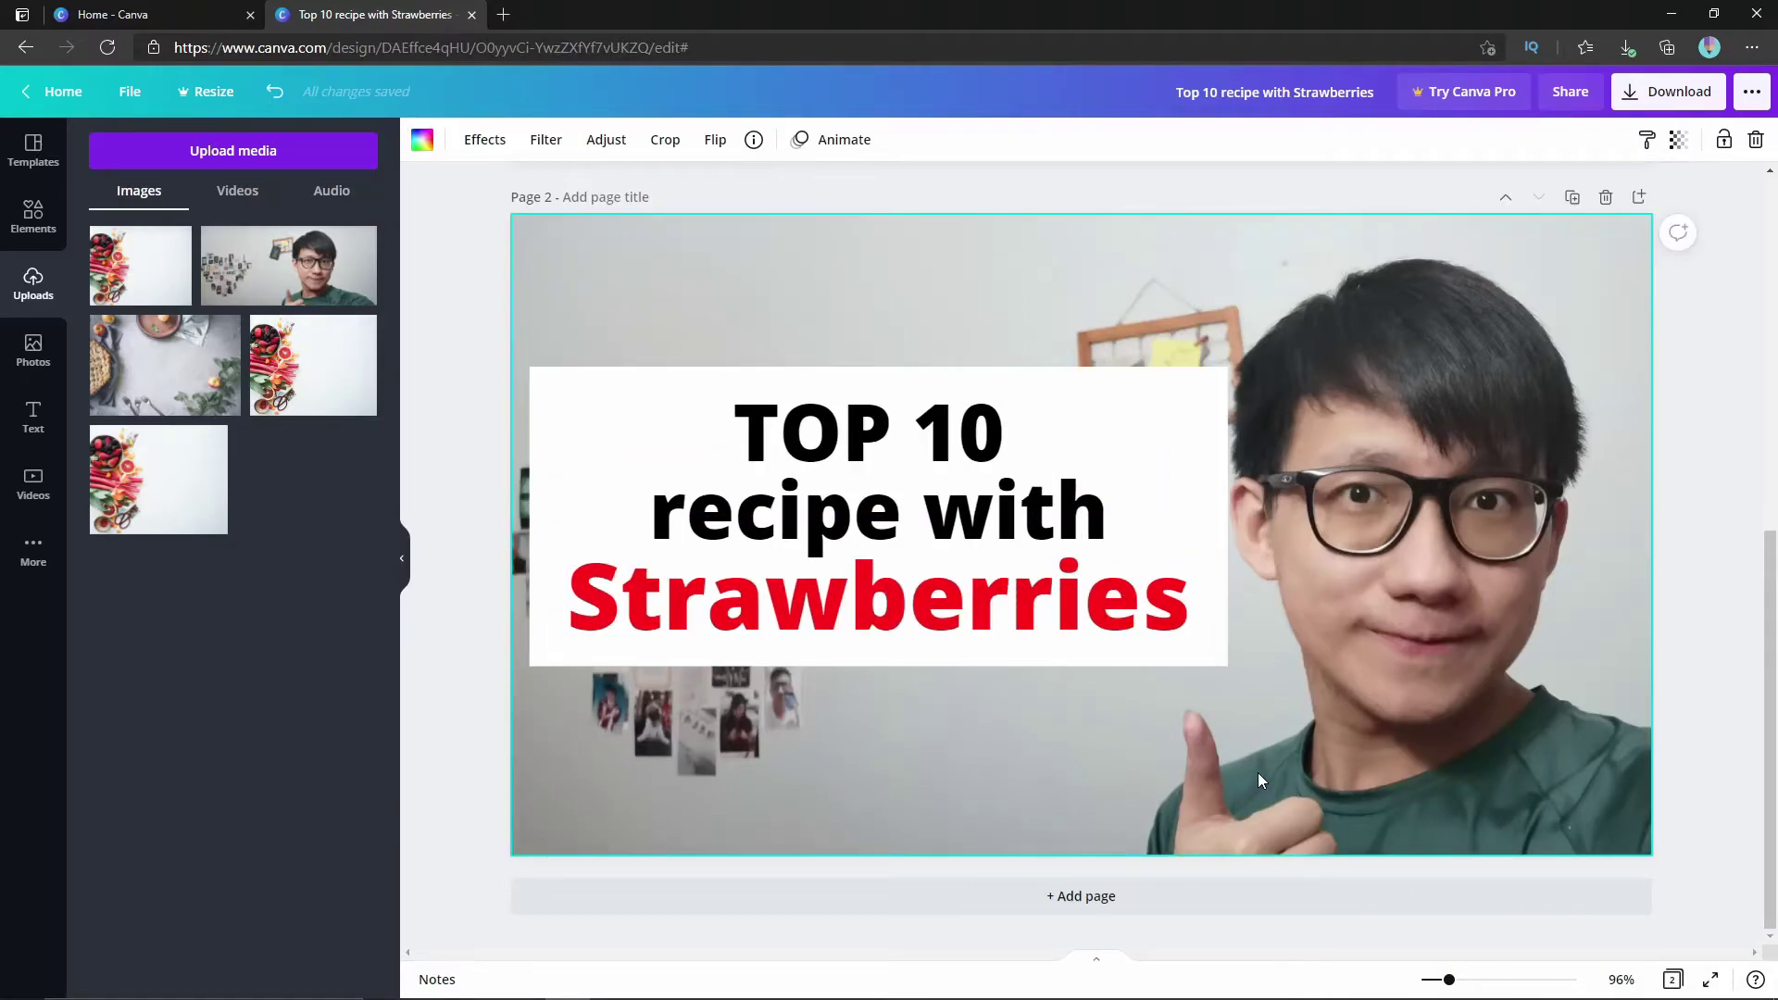
Step: Try the Epic, Selfie, Cali, Summer and Drama filters on page 2's background photo, ending with Greyscale
double_click(1509, 547)
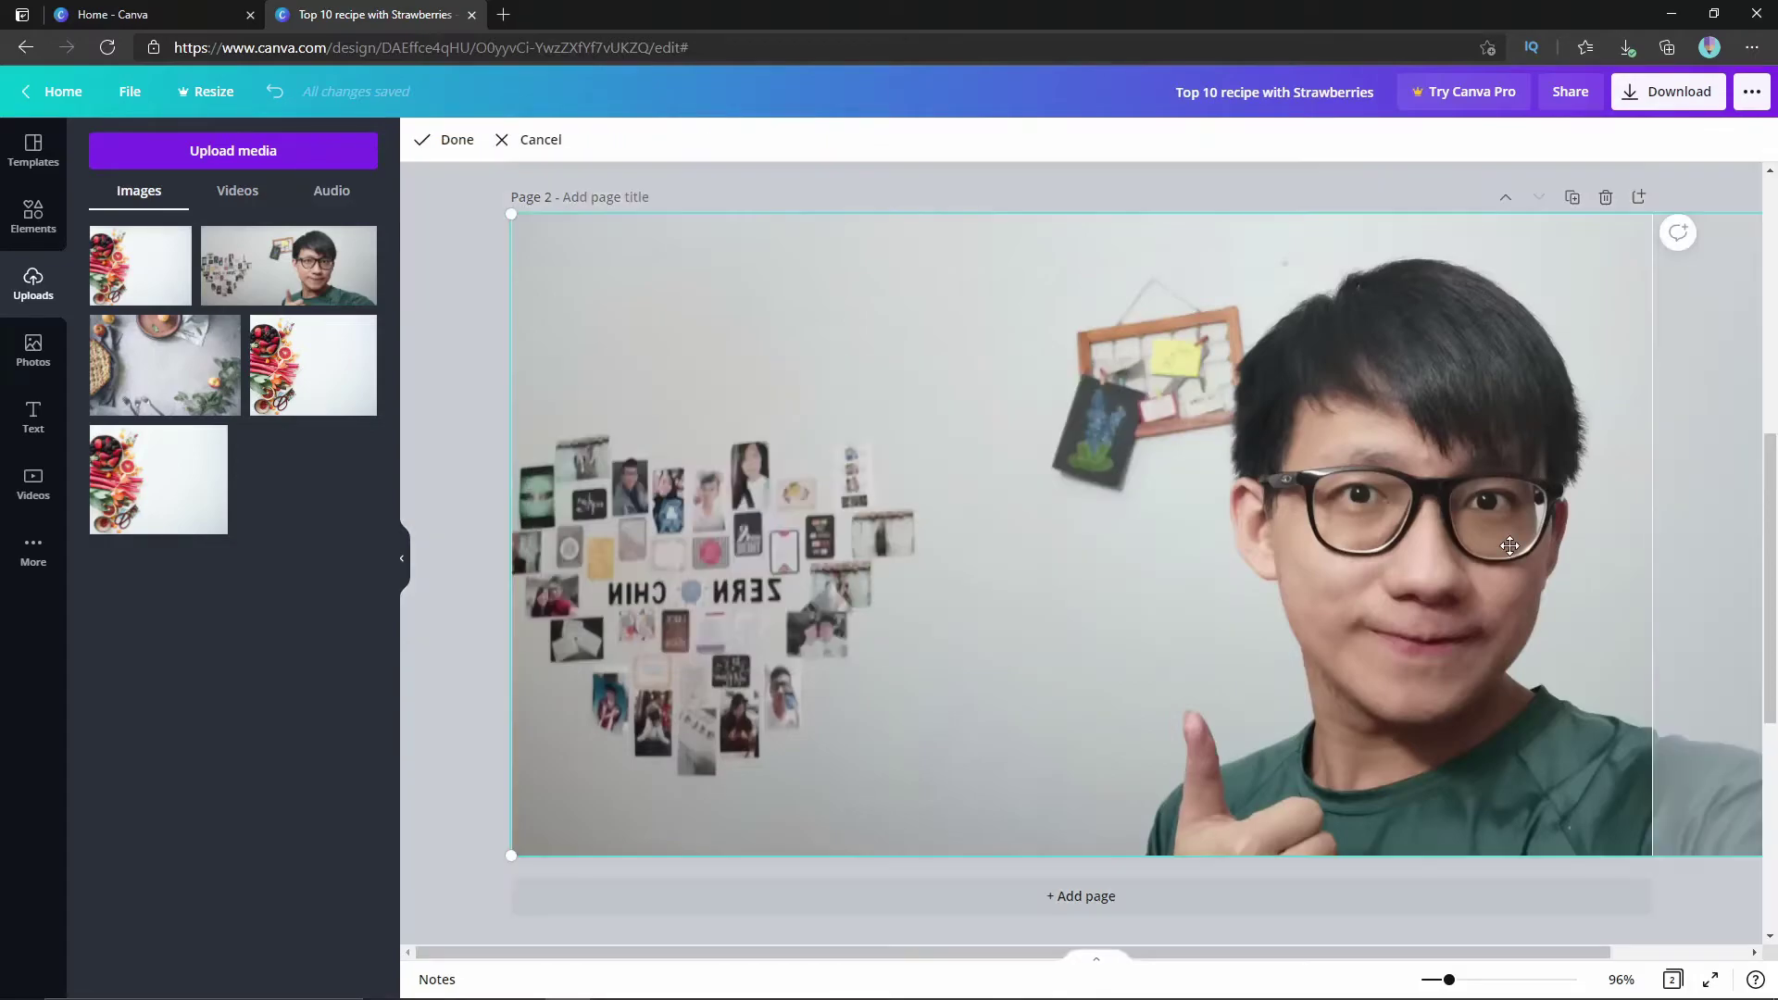
left_click(443, 139)
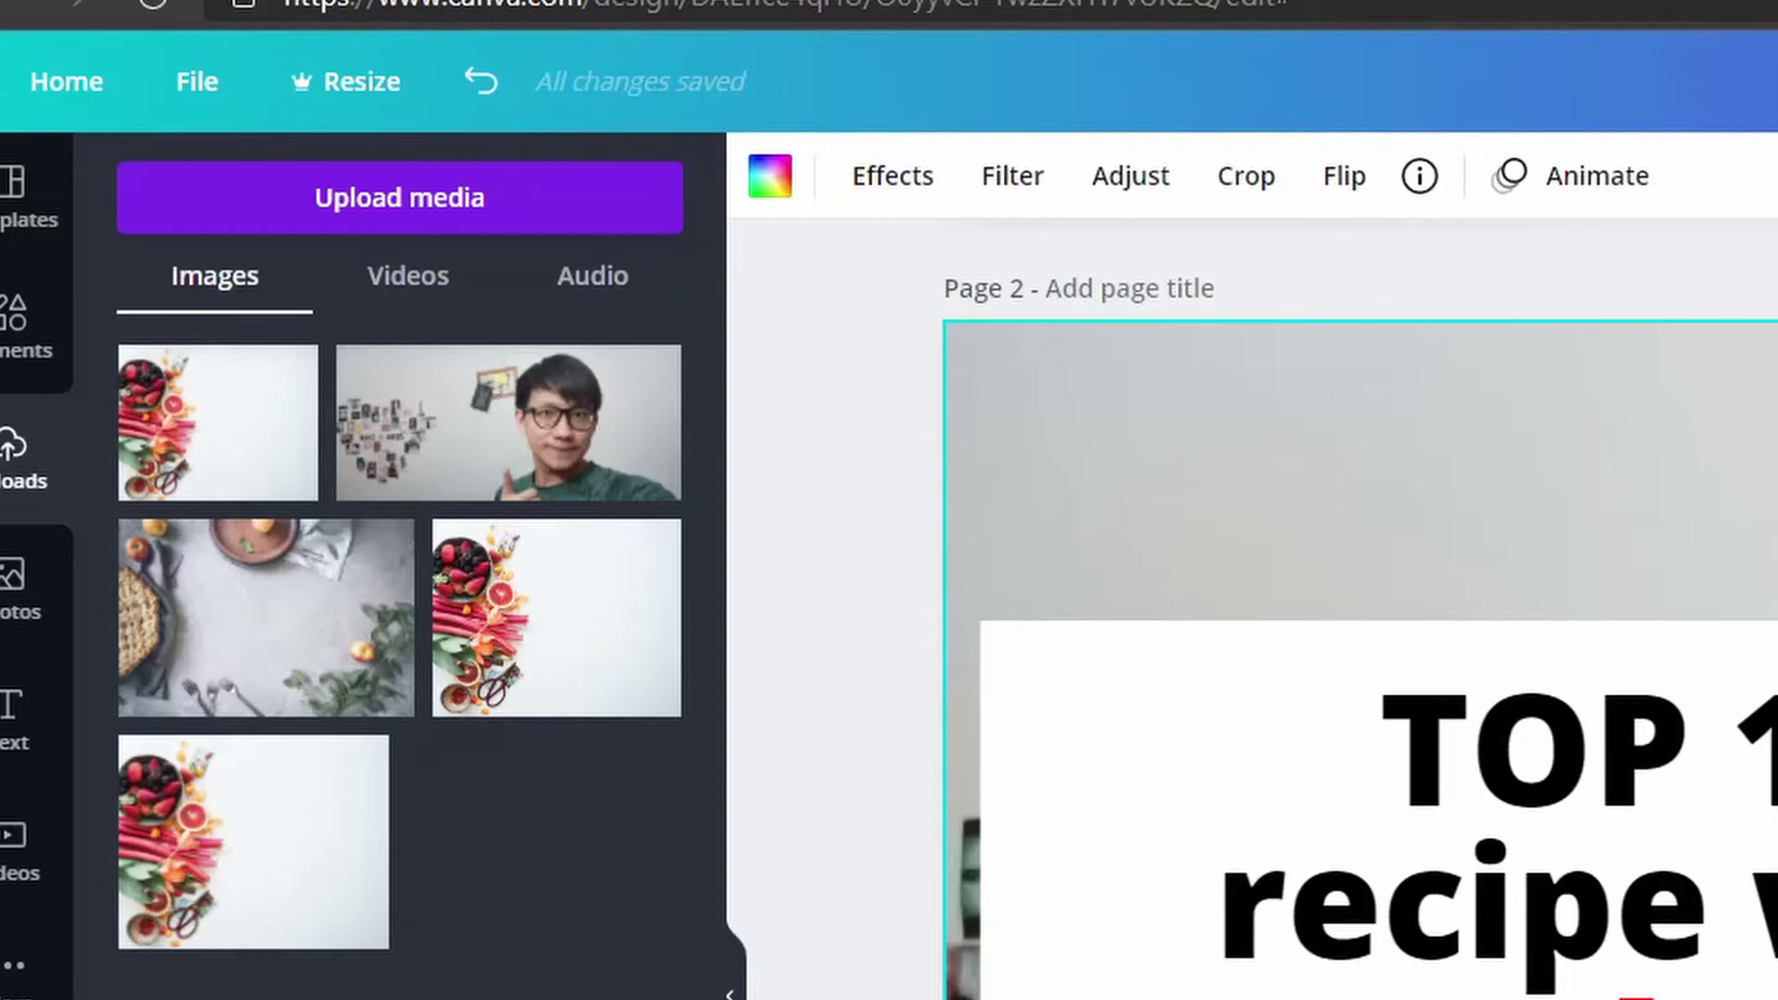
left_click(1020, 202)
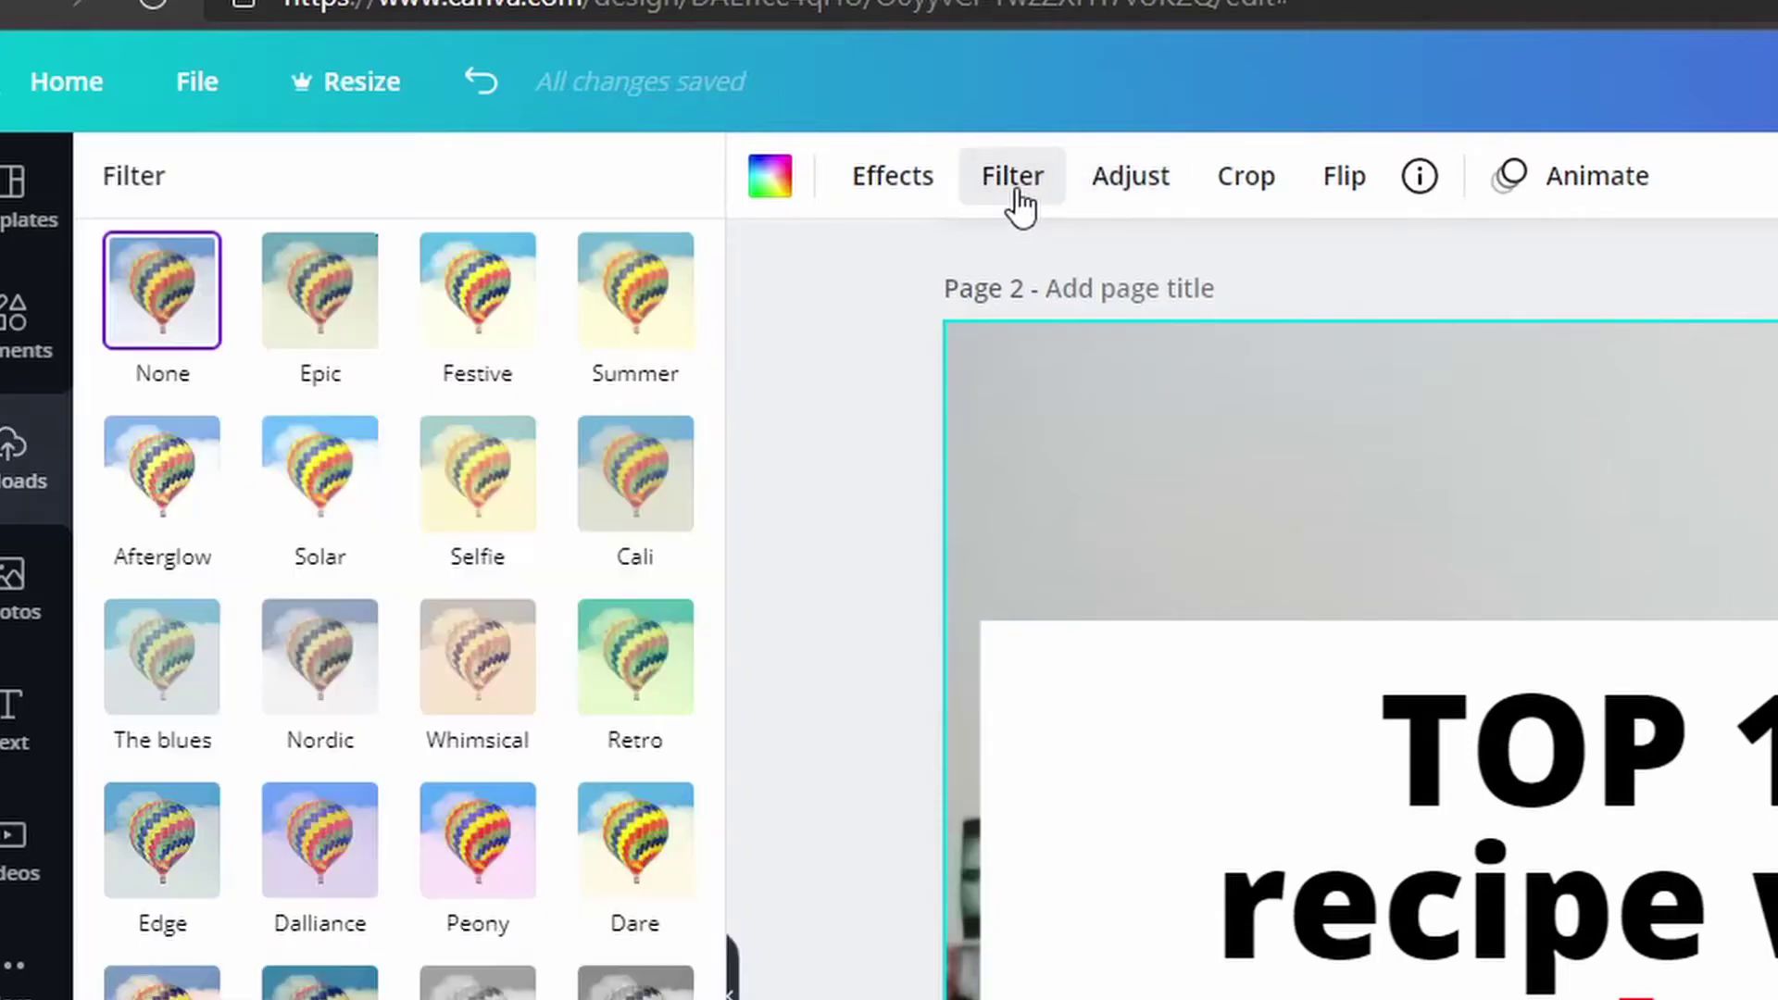
left_click(349, 315)
left_click(483, 554)
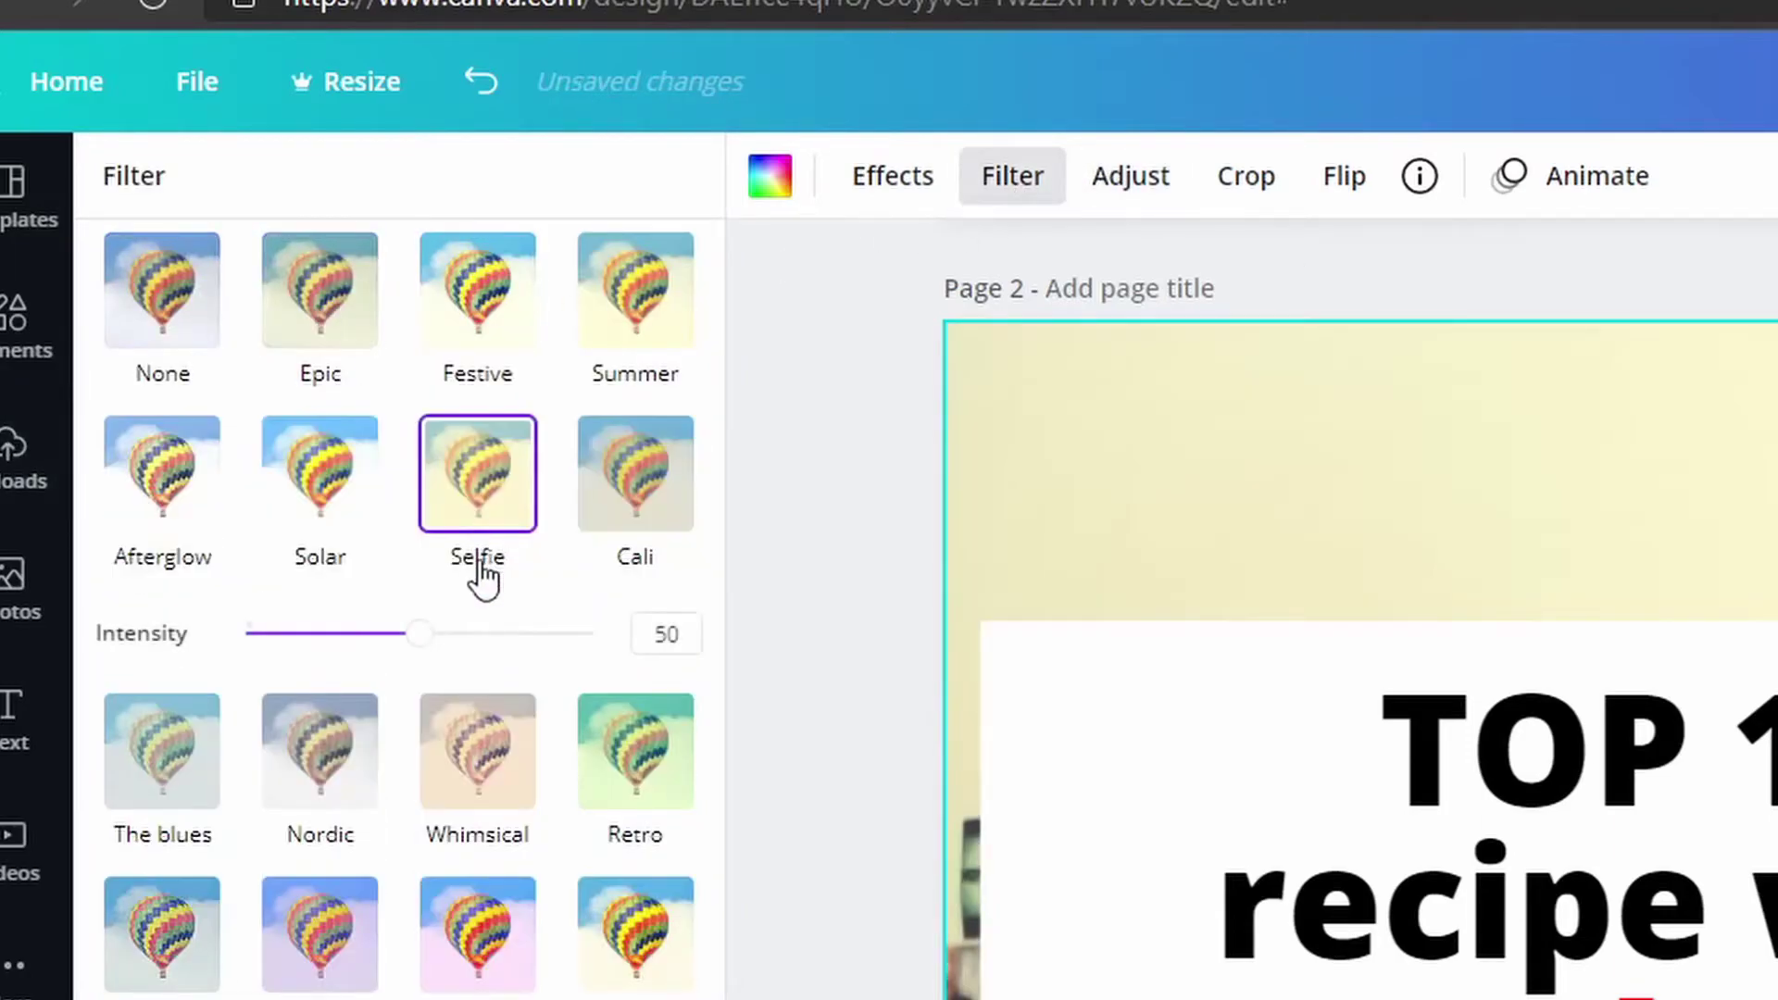
left_click(585, 490)
left_click(652, 310)
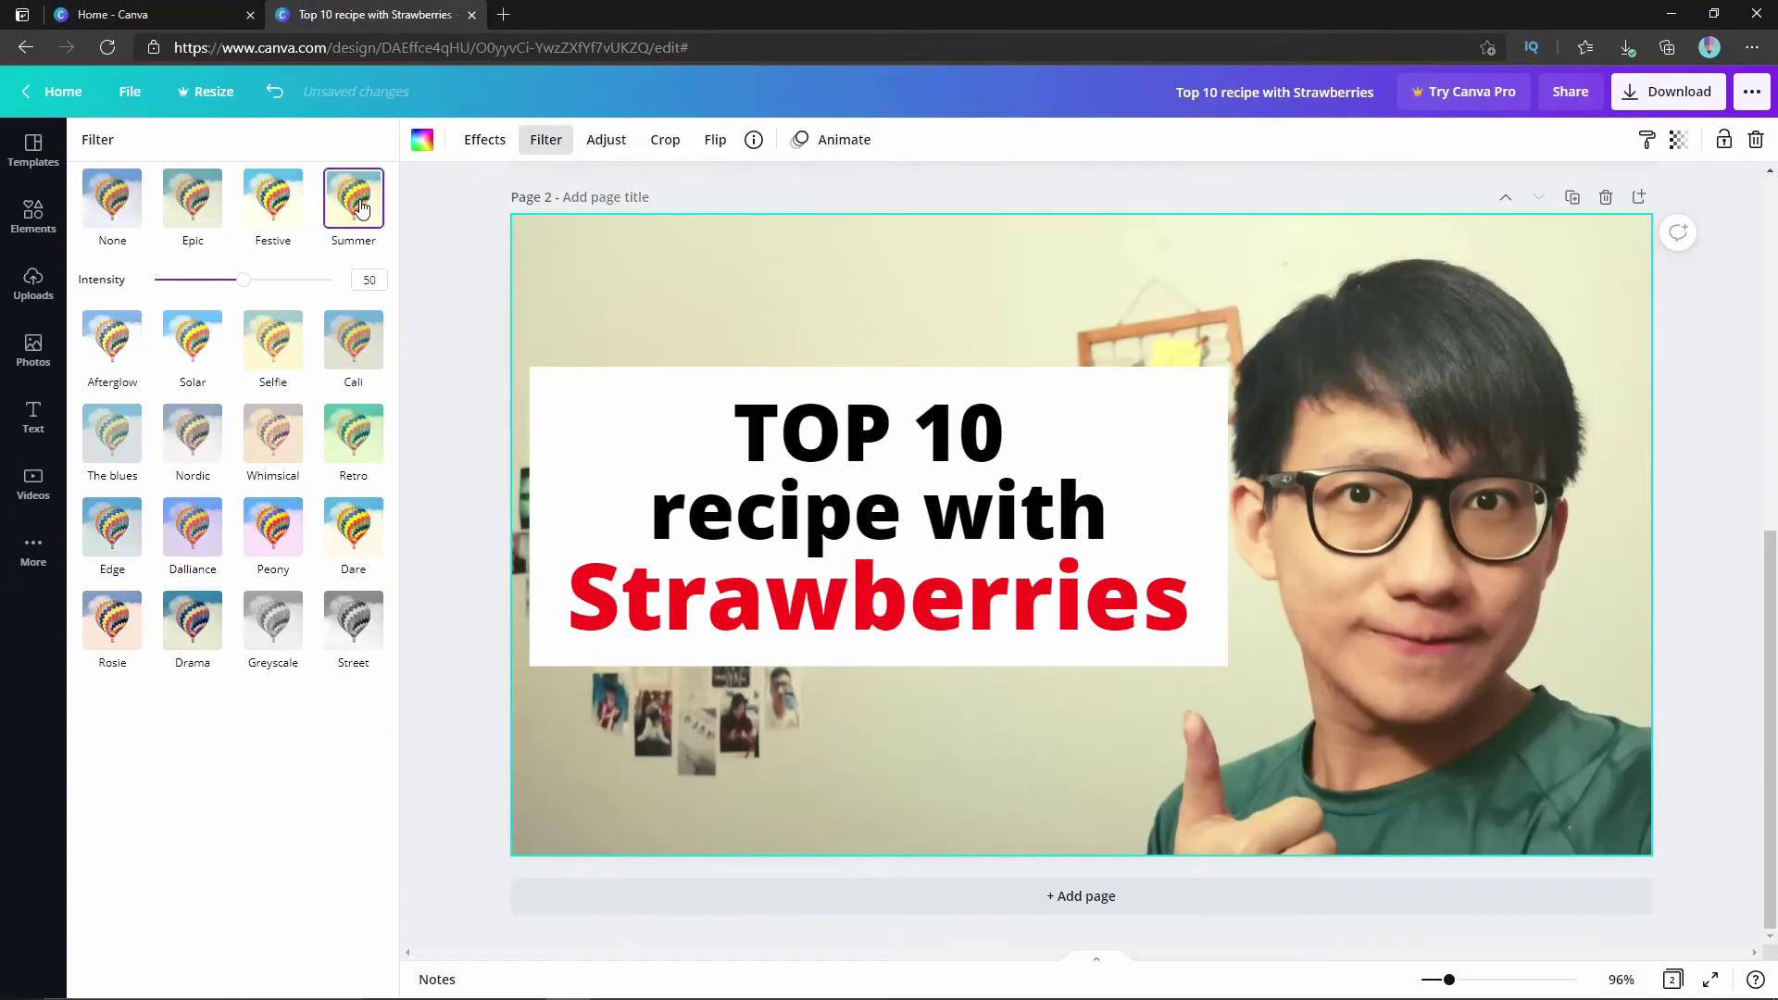
left_click(199, 622)
left_click(270, 624)
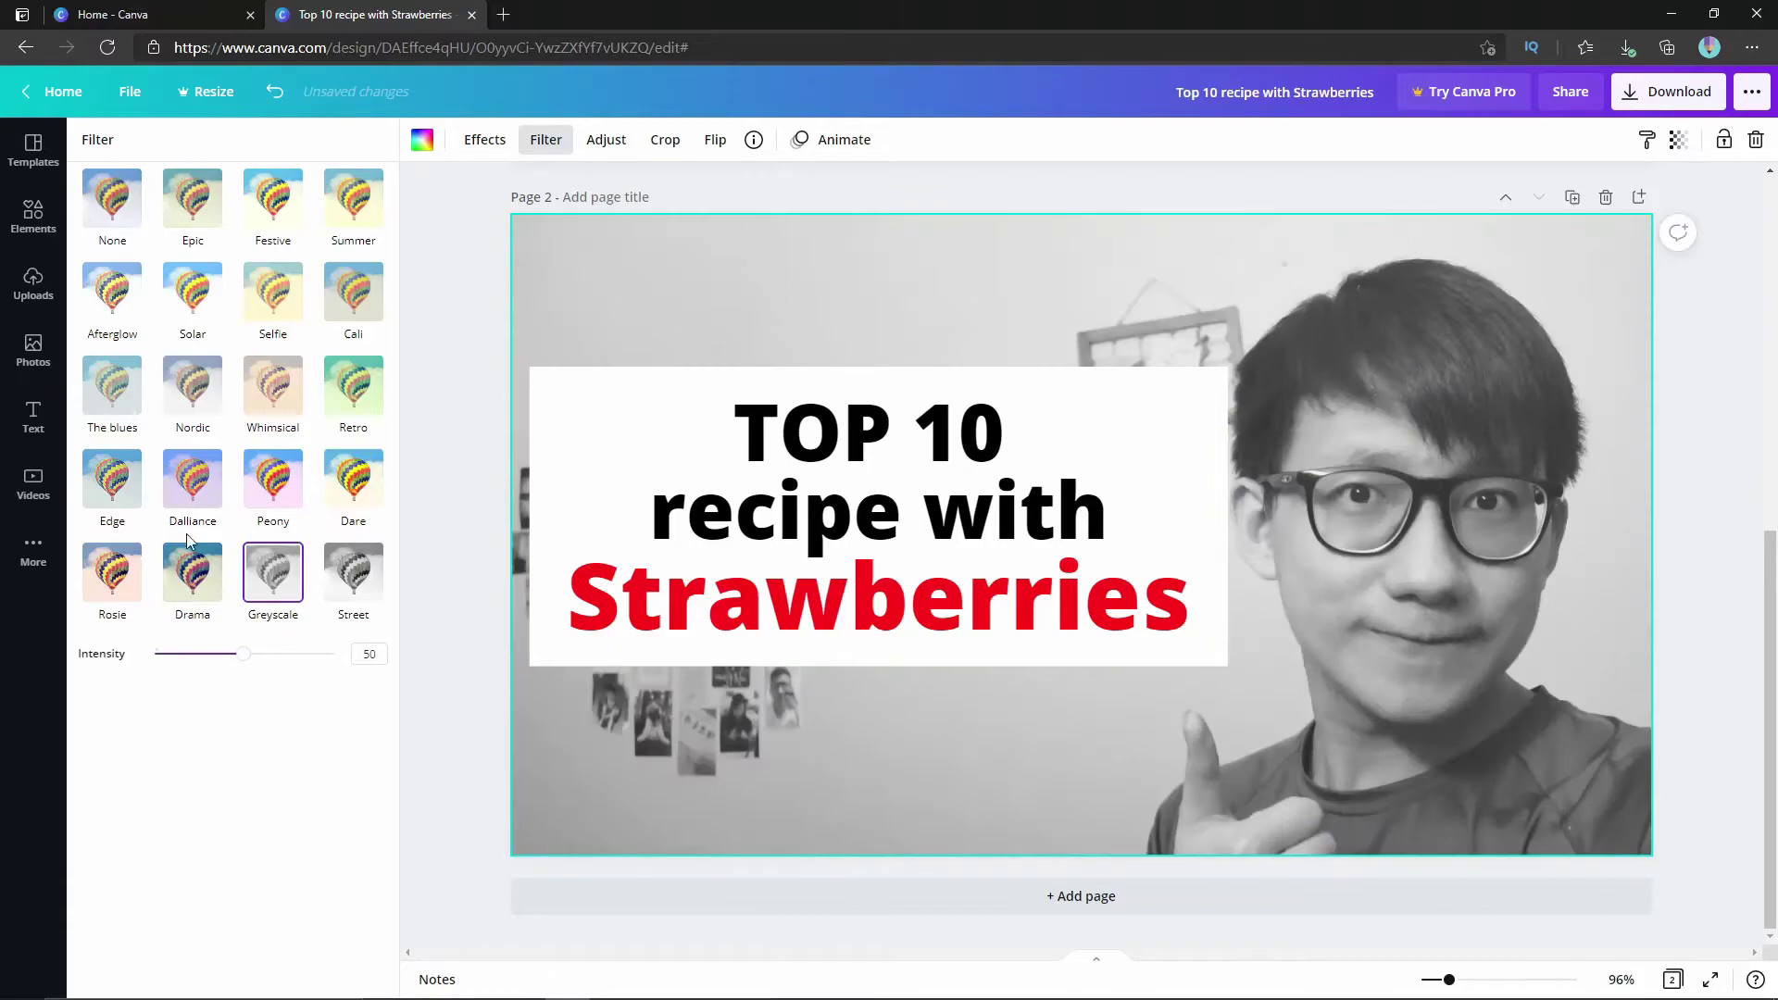